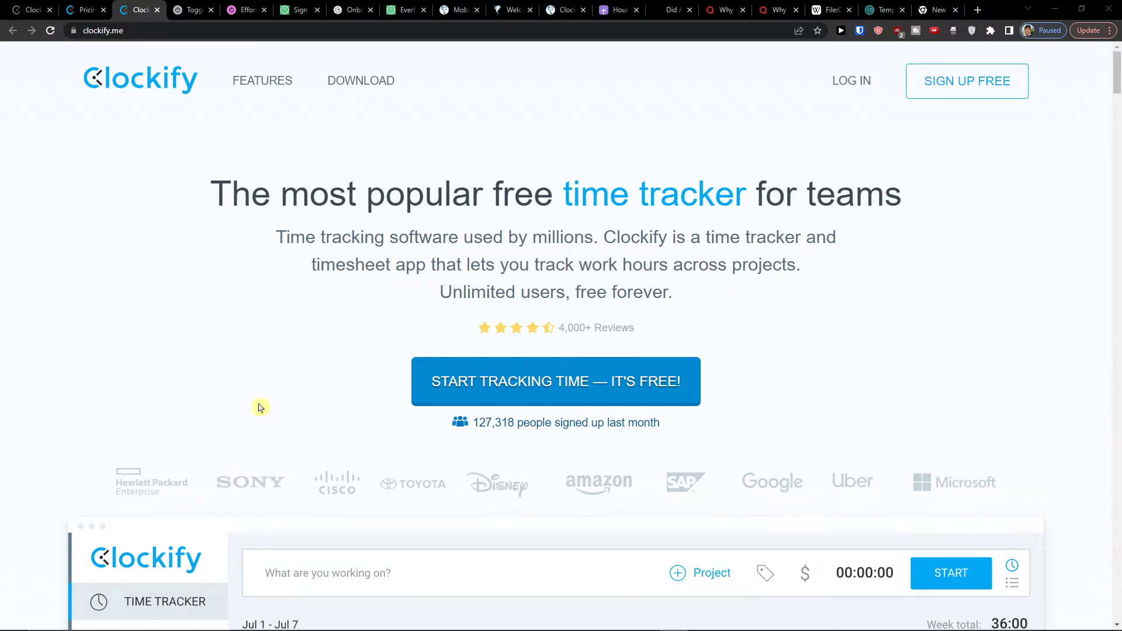
Browse the Clockify home page, pricing page and time tracker tabs.
scroll(249, 392, "down", 7)
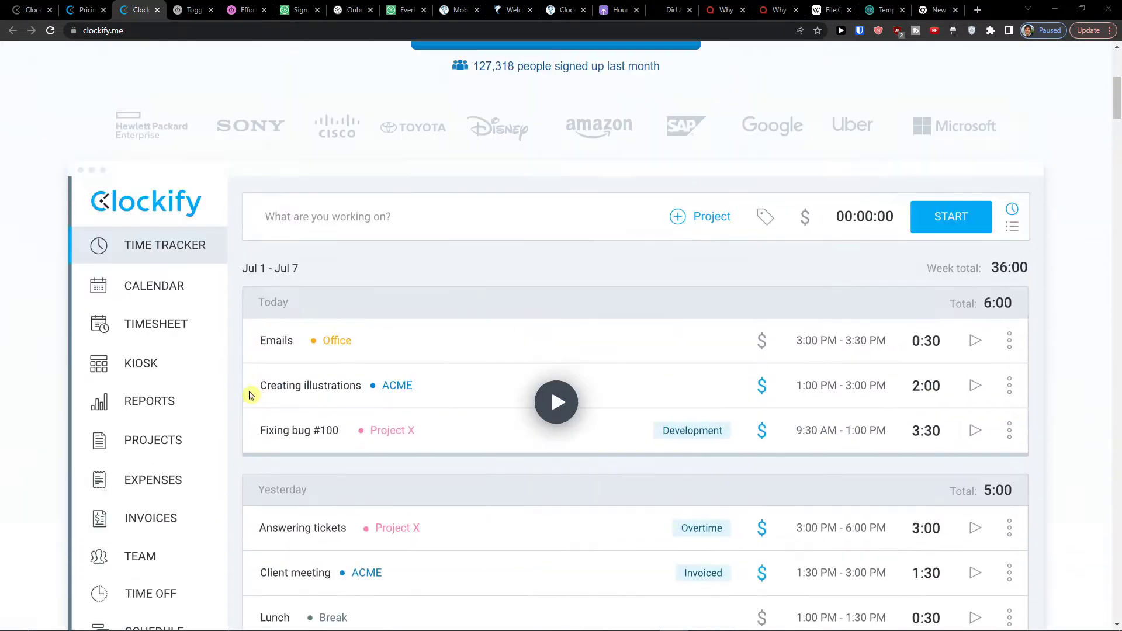
scroll(249, 393, "up", 4)
left_click(98, 5)
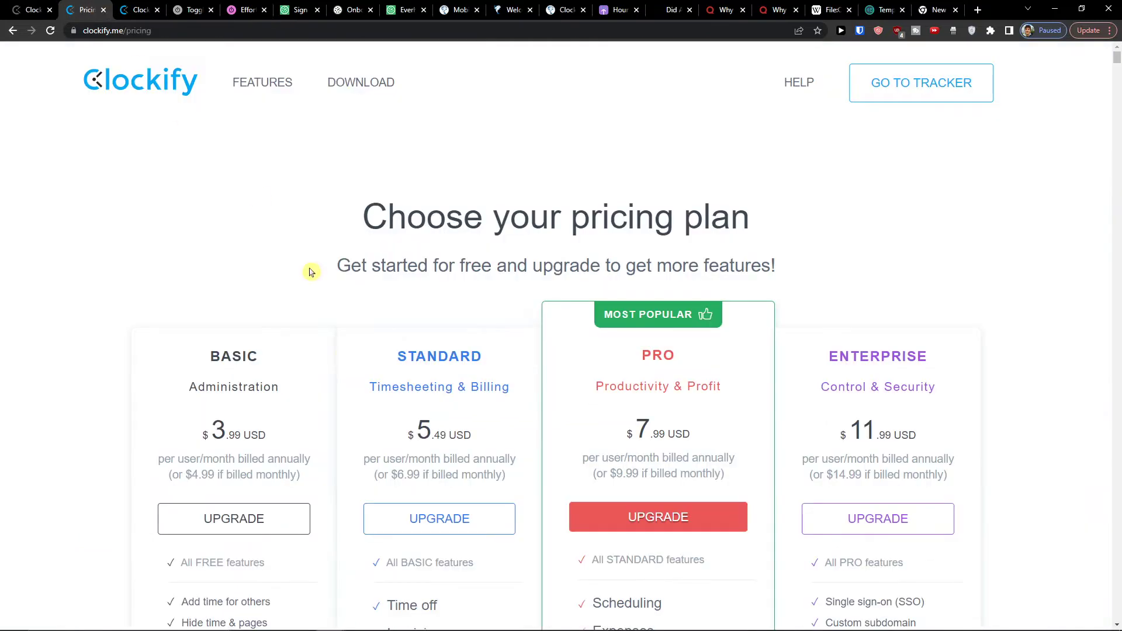
scroll(343, 387, "down", 4)
scroll(343, 387, "up", 4)
left_click(144, 9)
left_click(28, 7)
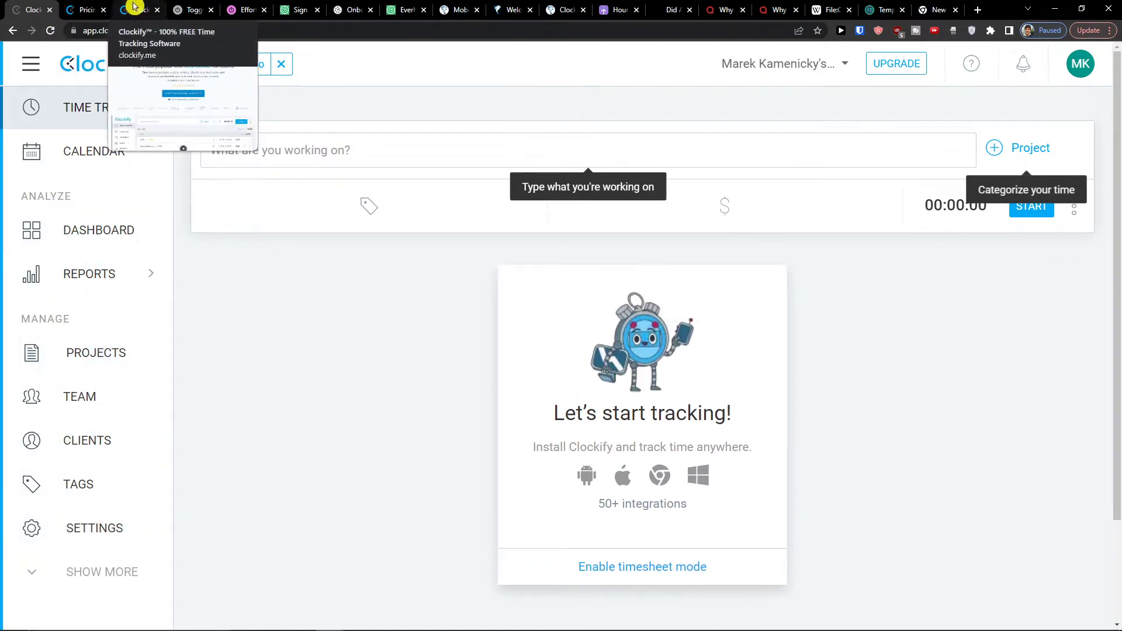
Back on clockify.me, select the Unlimited users and Unlimited tracking perks under FREE FOREVER!
left_click(134, 6)
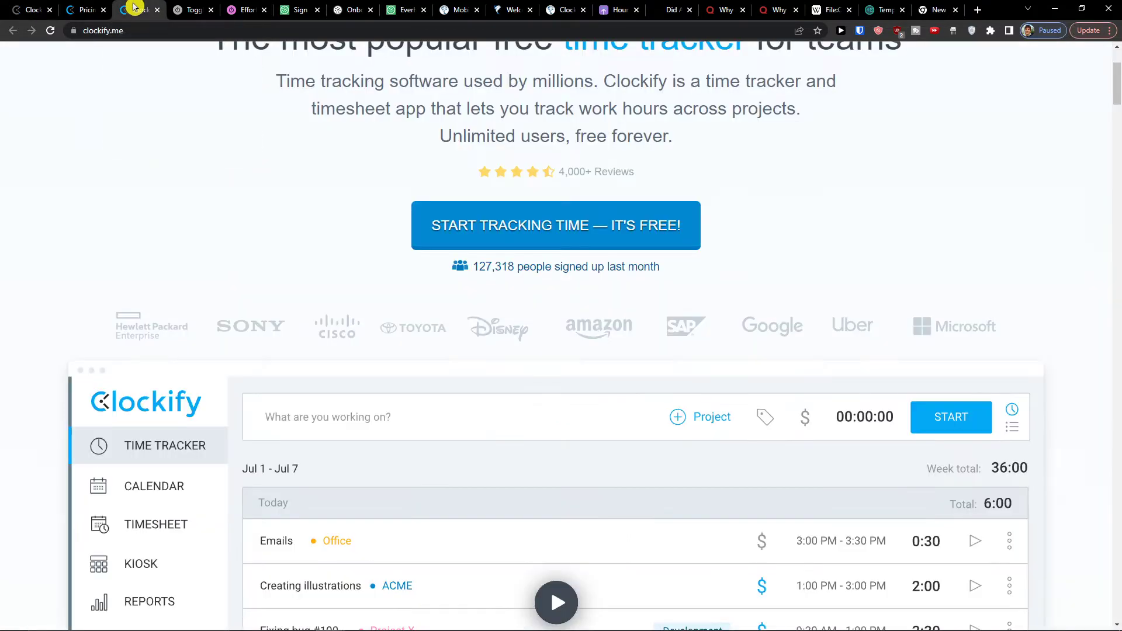
scroll(245, 310, "up", 4)
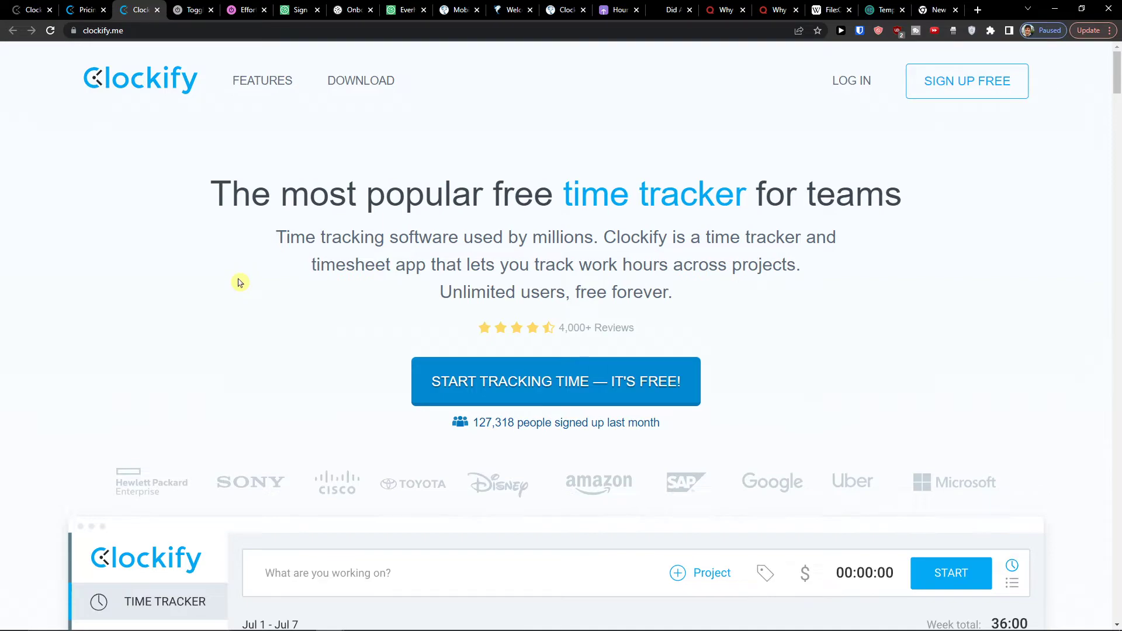
scroll(239, 283, "down", 20)
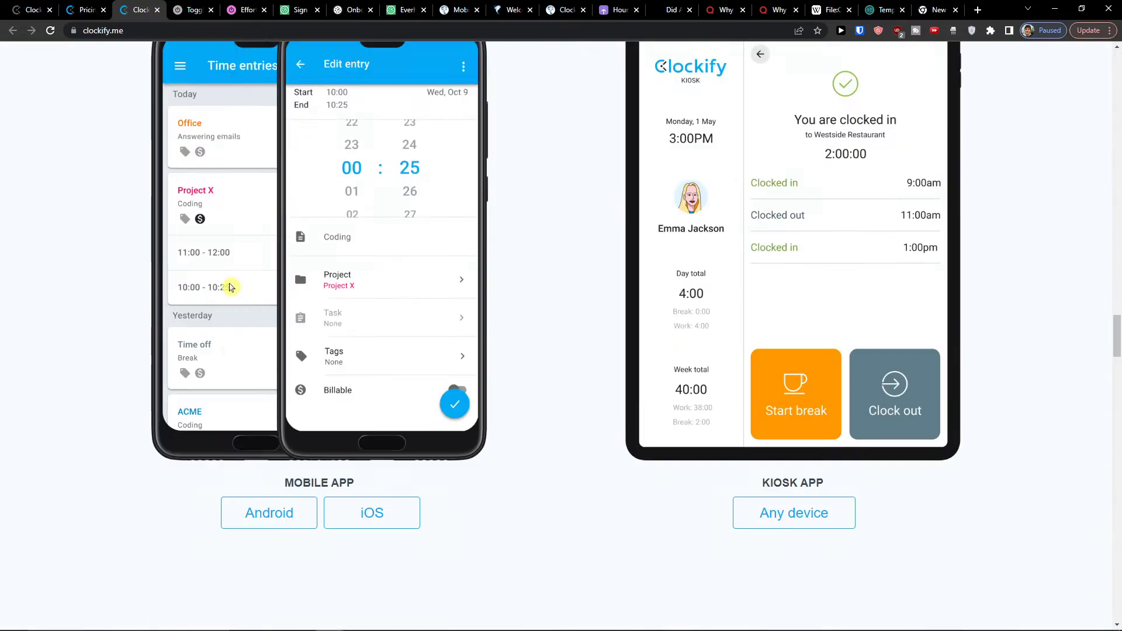
scroll(228, 287, "down", 2)
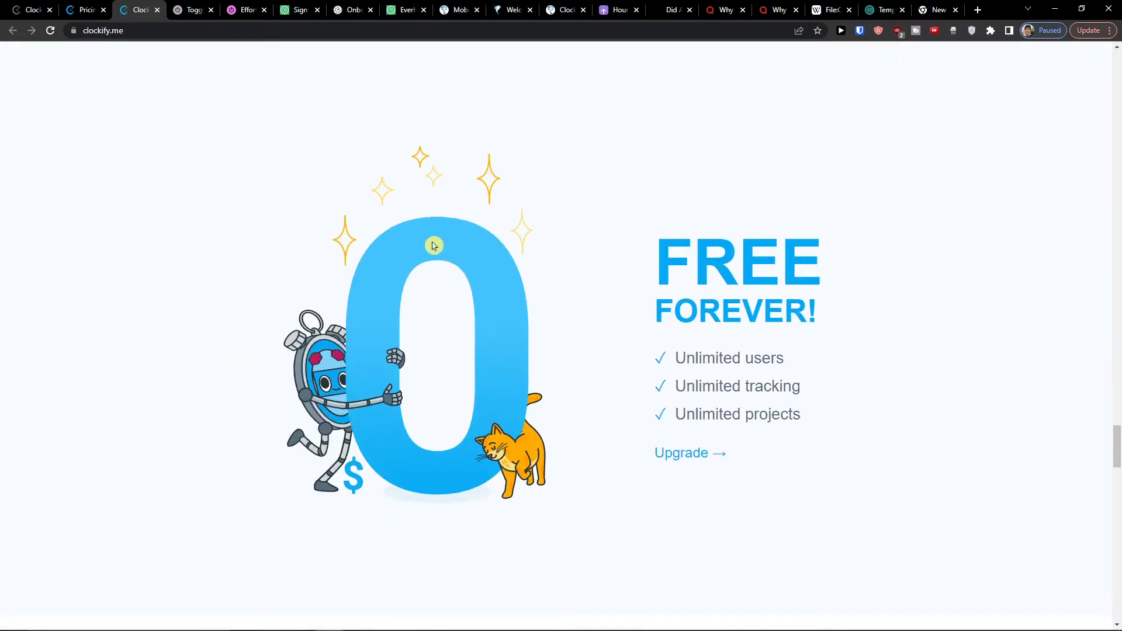
left_click_drag(707, 370, 742, 410)
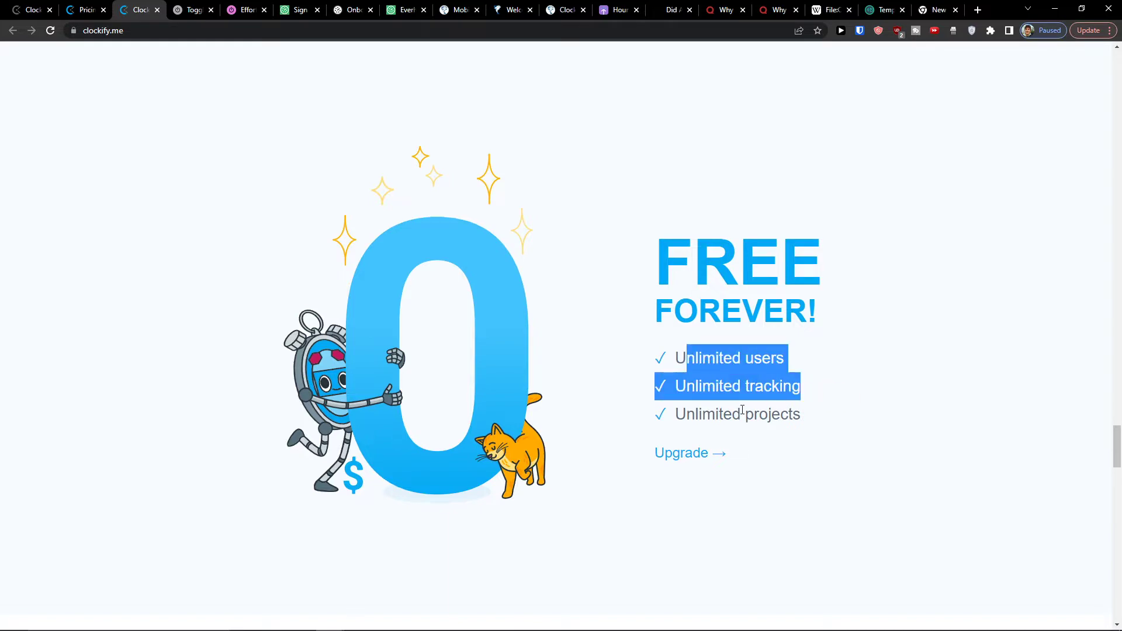
scroll(742, 409, "down", 6)
scroll(744, 401, "up", 4)
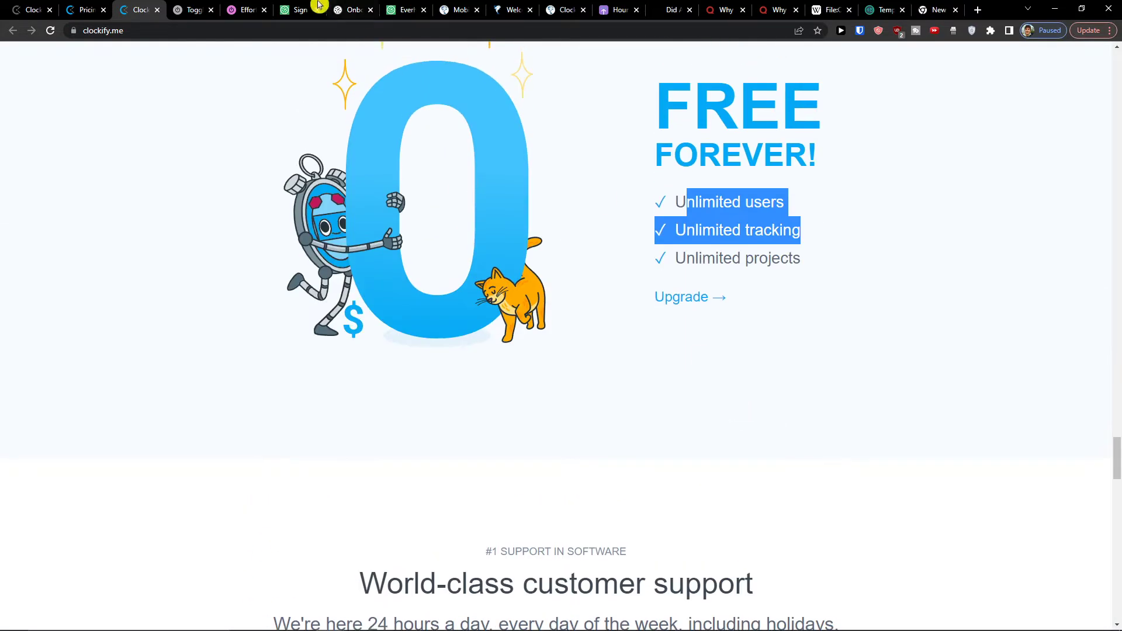
On the pricing page, highlight the 'get started for free' subtitle.
left_click(88, 9)
scroll(410, 295, "down", 1)
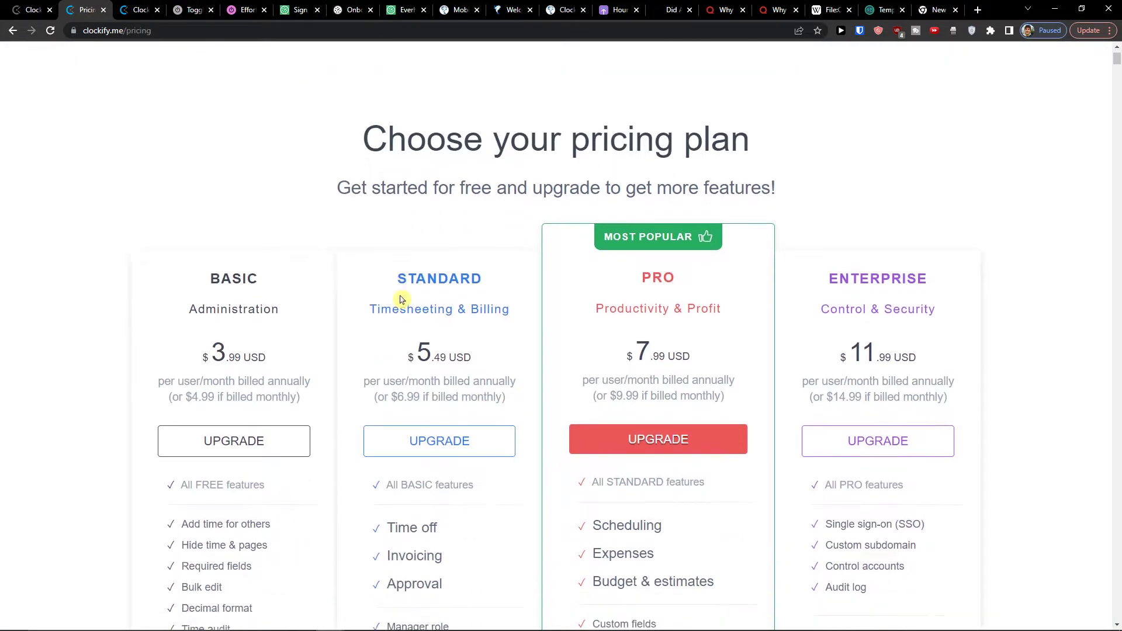
scroll(401, 299, "up", 1)
left_click_drag(336, 266, 764, 282)
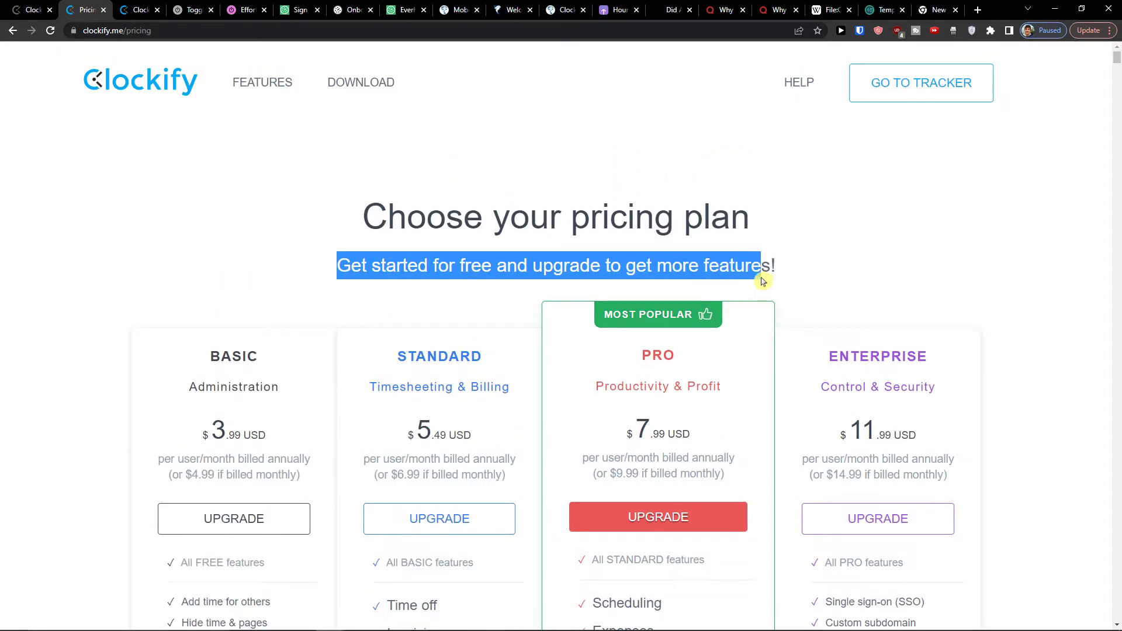
scroll(268, 336, "down", 3)
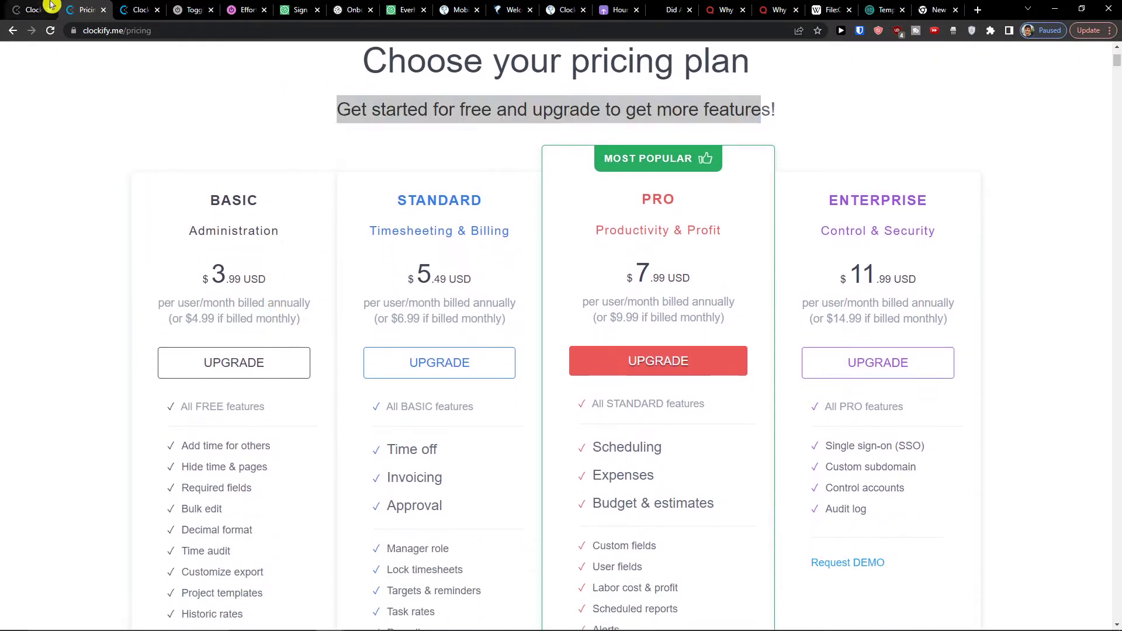
left_click(47, 8)
left_click(80, 6)
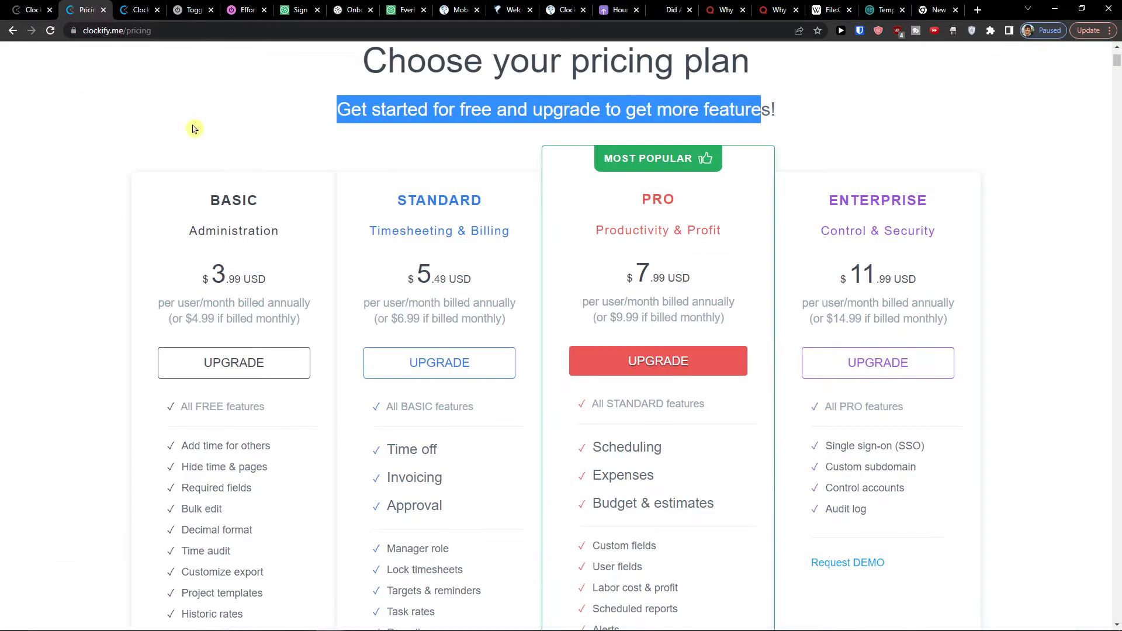
Read the descriptions of the listed plan features.
scroll(292, 152, "down", 1)
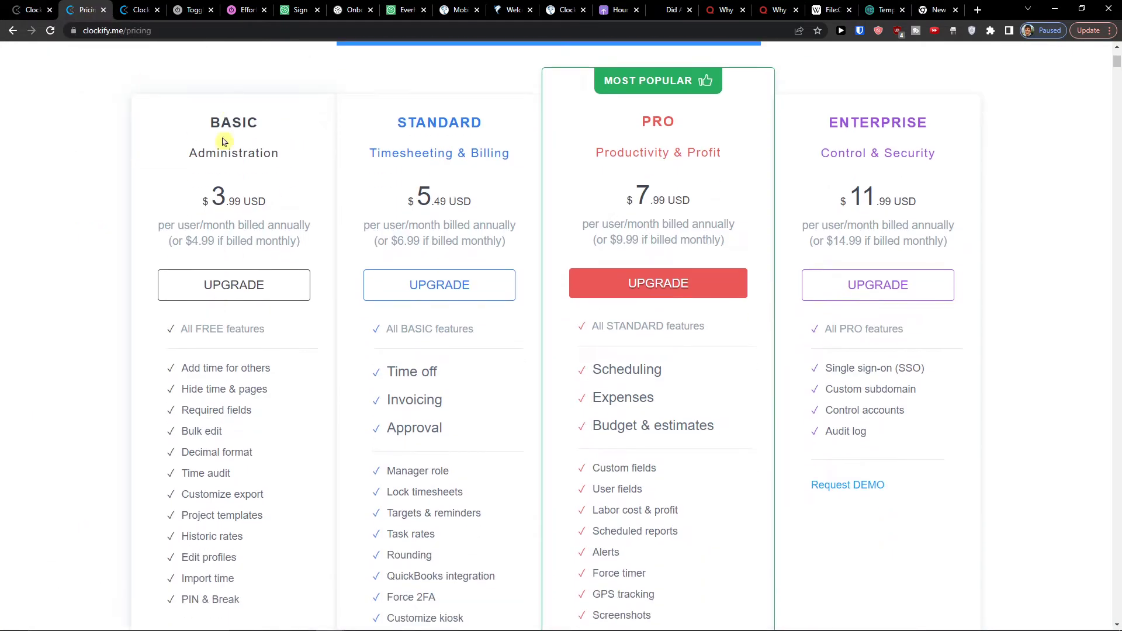
scroll(244, 150, "down", 1)
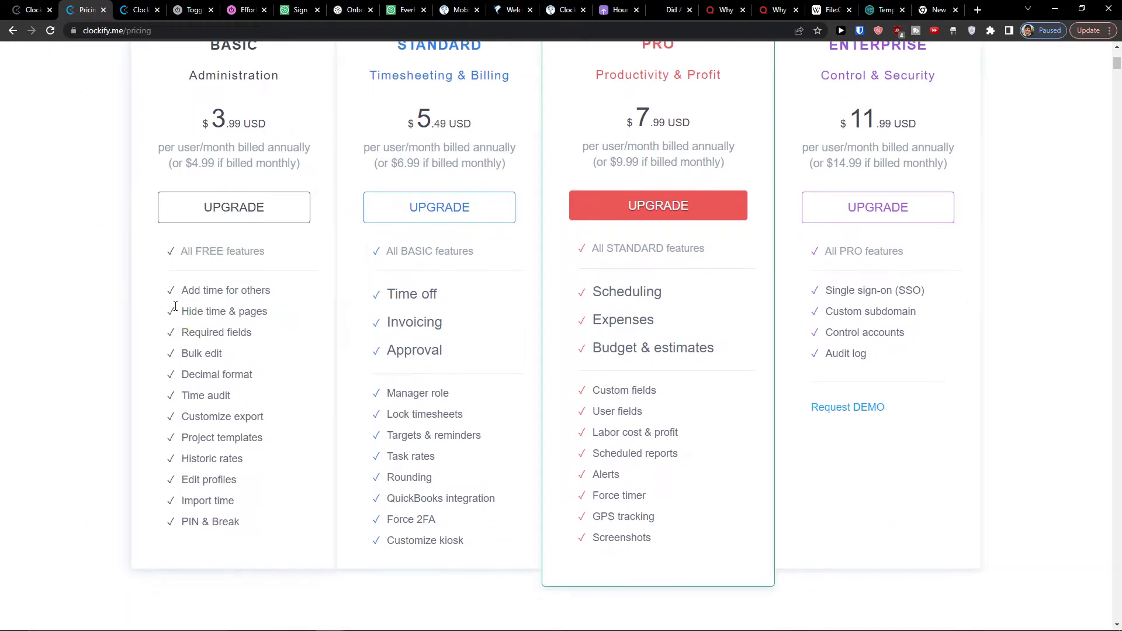
mouse_move(205, 298)
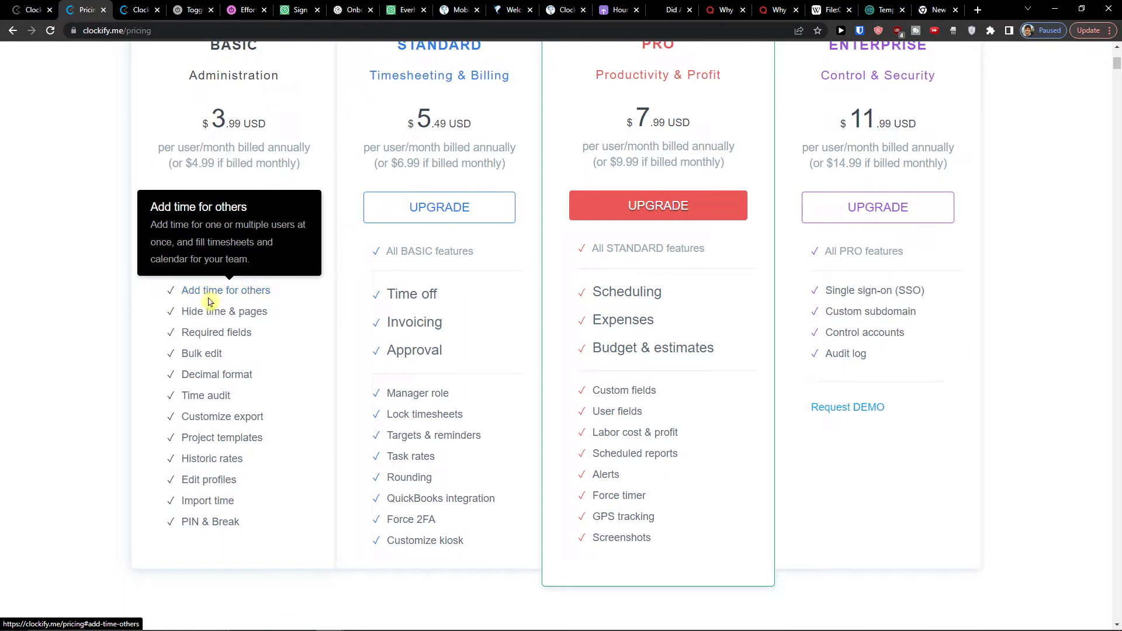
mouse_move(212, 320)
mouse_move(211, 342)
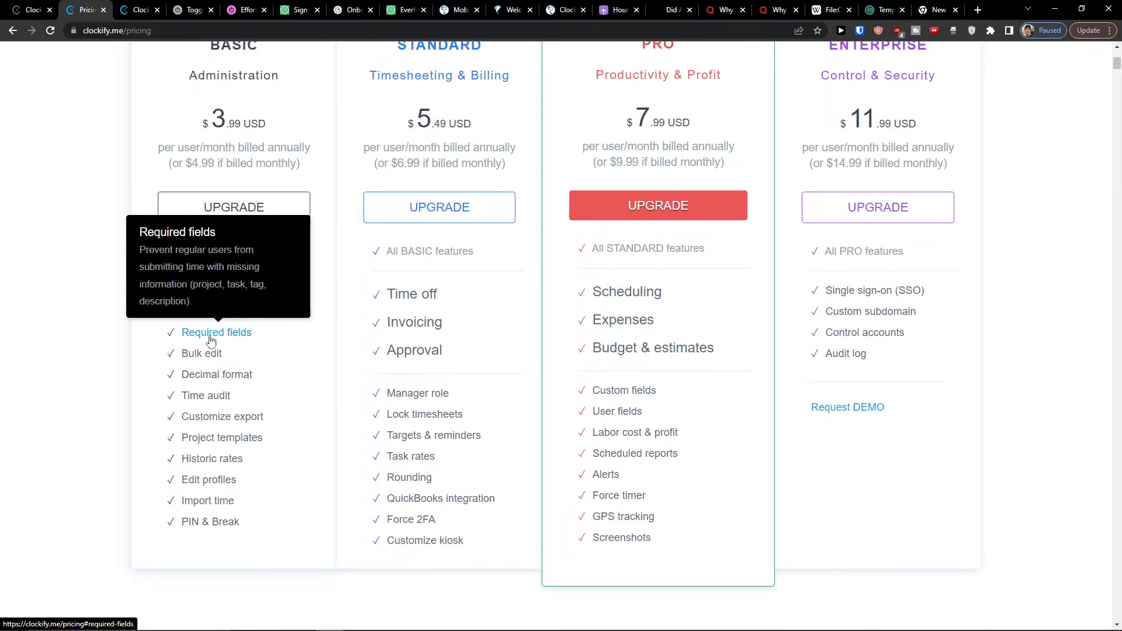
mouse_move(204, 397)
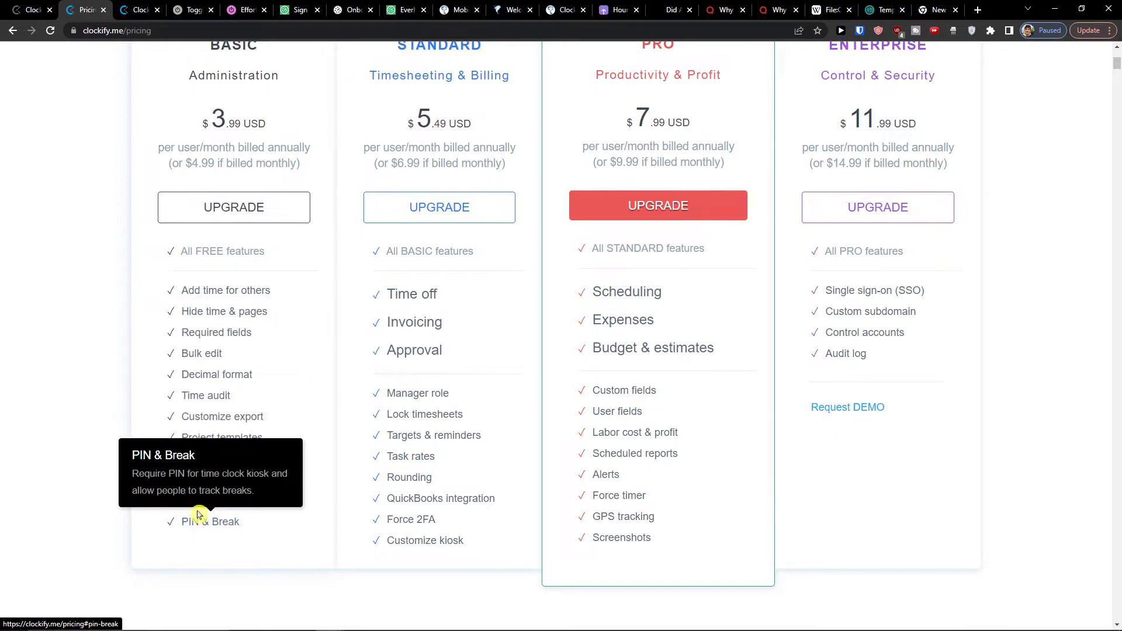
mouse_move(203, 534)
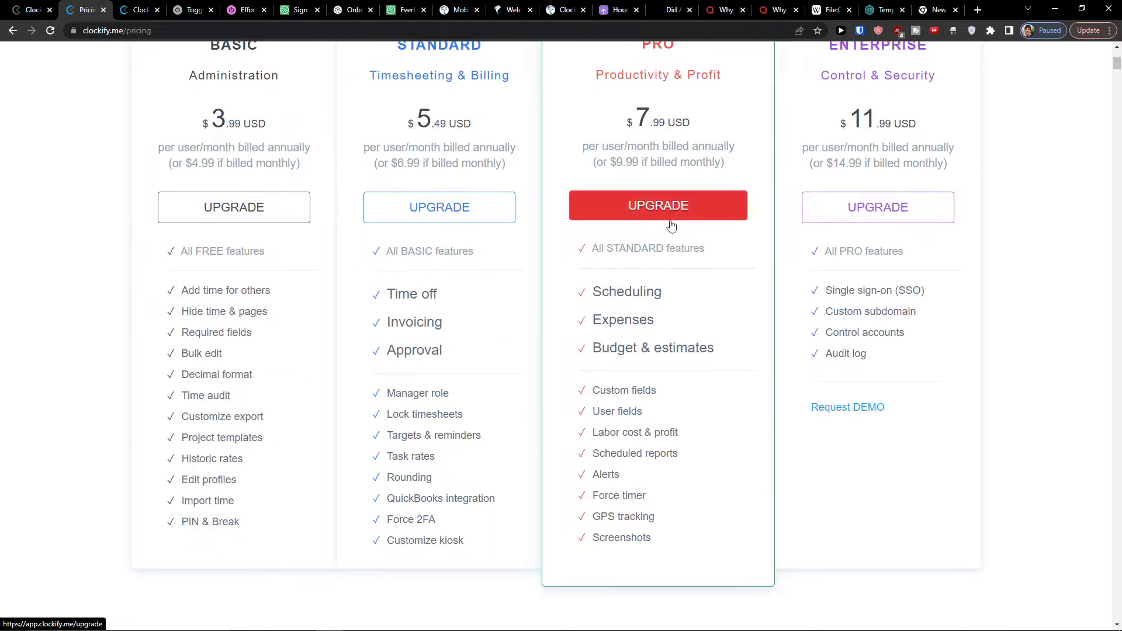
scroll(596, 243, "up", 2)
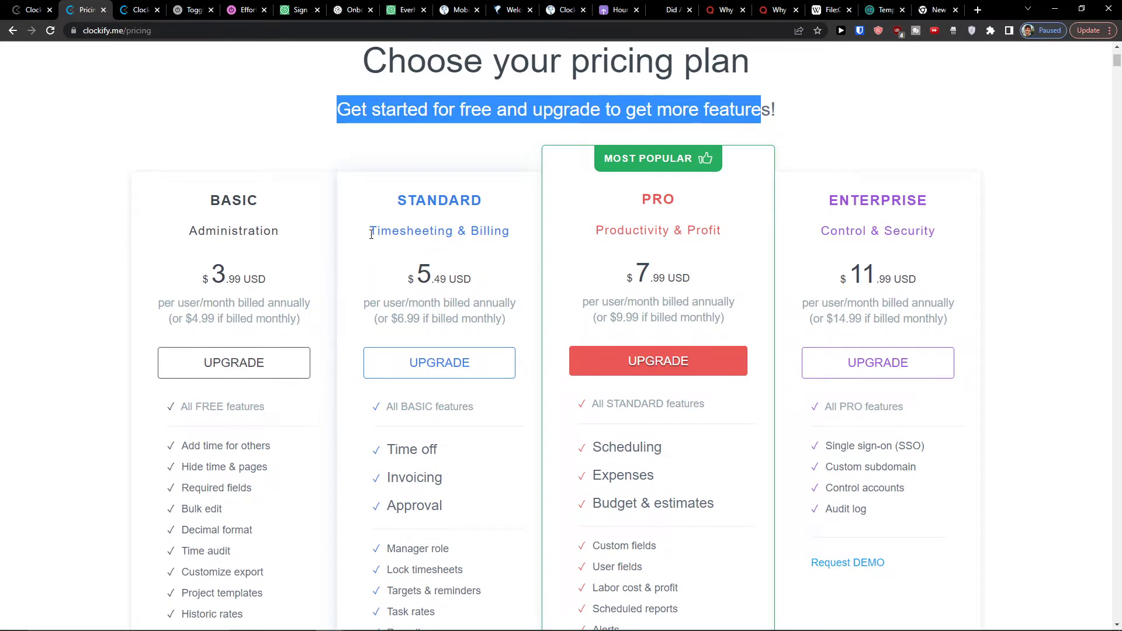
Select the 'Timesheeting & Billing' tagline under the STANDARD plan.
left_click_drag(371, 234, 529, 253)
scroll(454, 343, "down", 1)
mouse_move(407, 391)
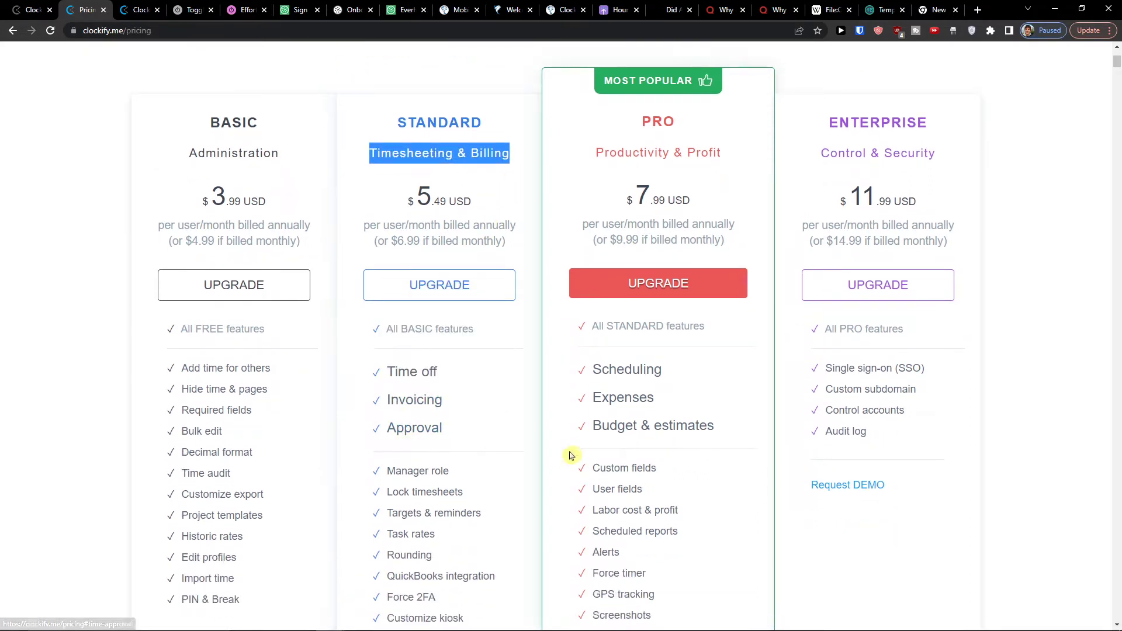
scroll(501, 437, "down", 1)
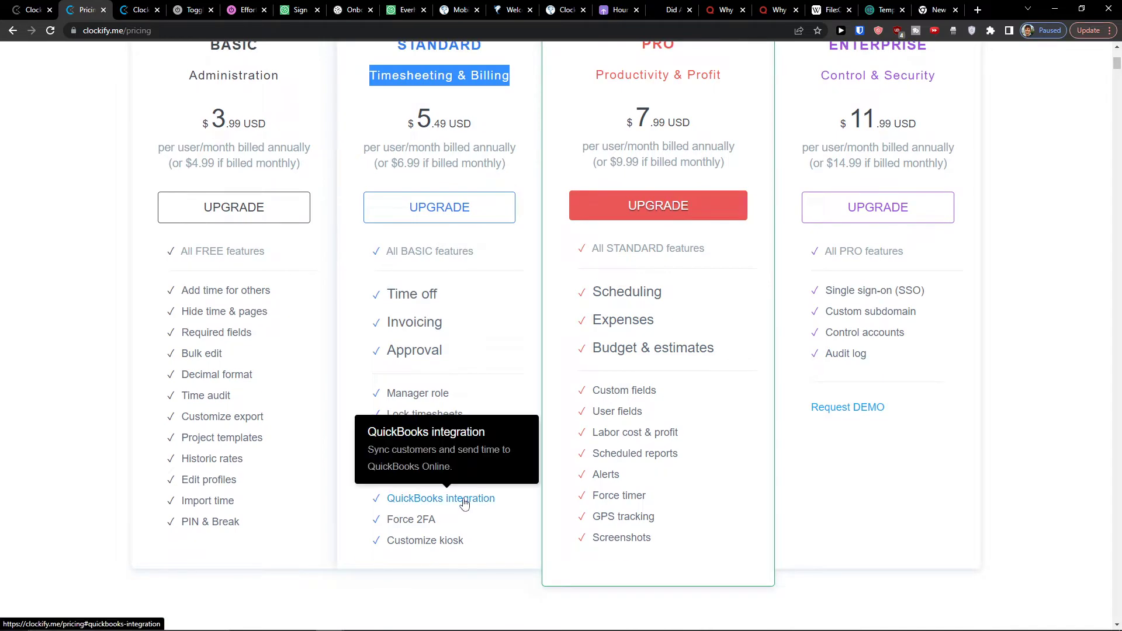
scroll(608, 292, "up", 2)
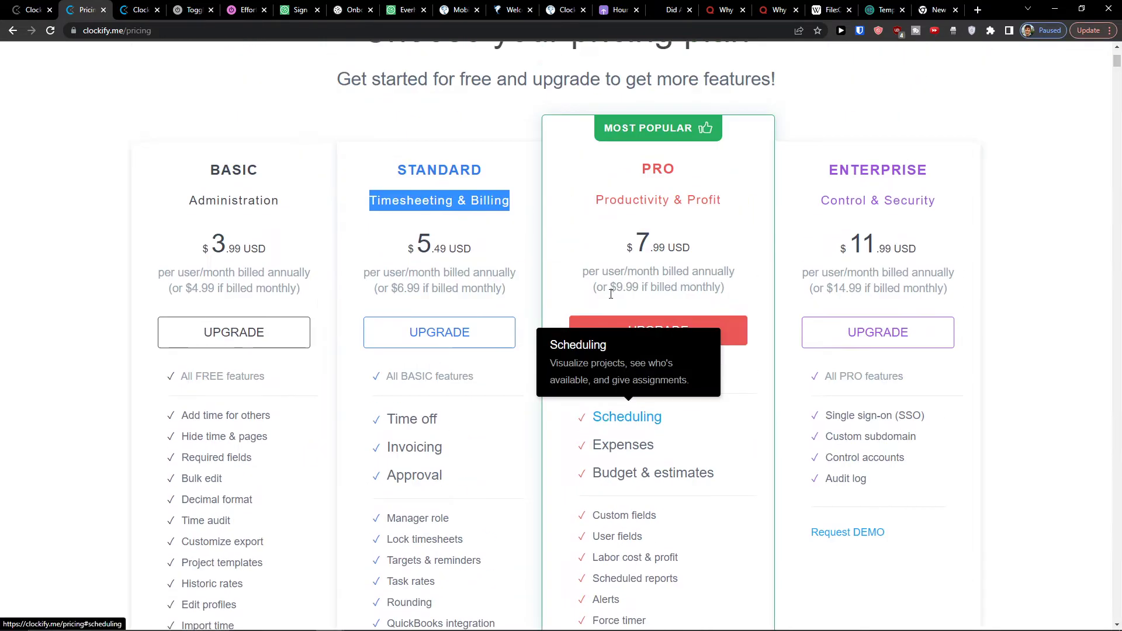
Read through the Basic, Standard, Pro and Enterprise plans and their feature descriptions.
left_click_drag(596, 211, 714, 219)
scroll(500, 304, "down", 3)
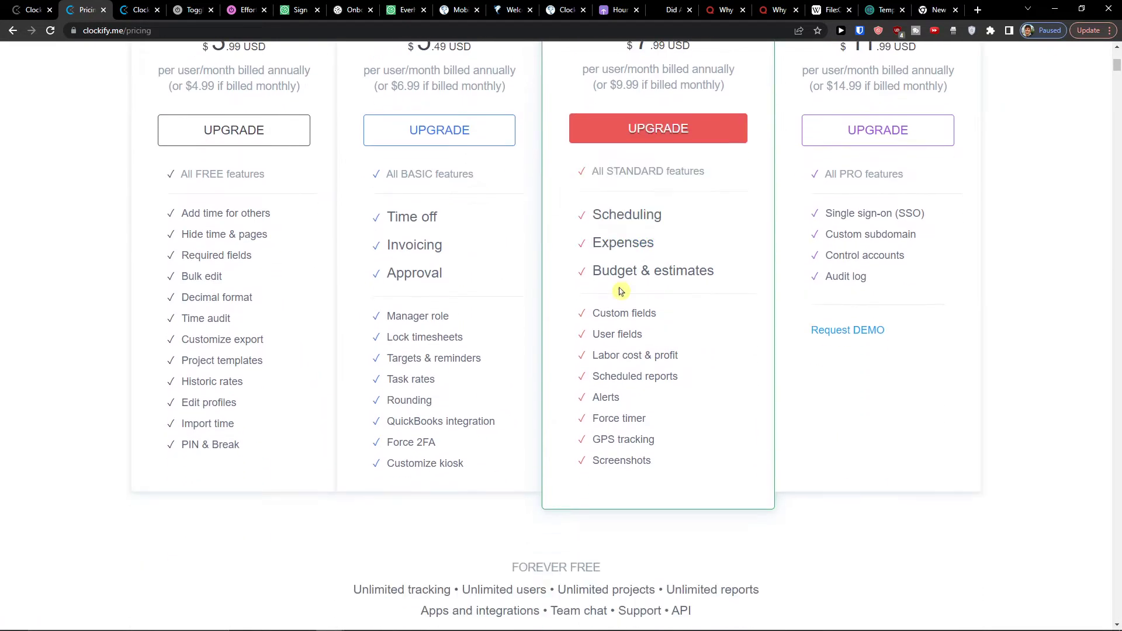
scroll(499, 303, "up", 1)
scroll(500, 303, "up", 1)
mouse_move(593, 395)
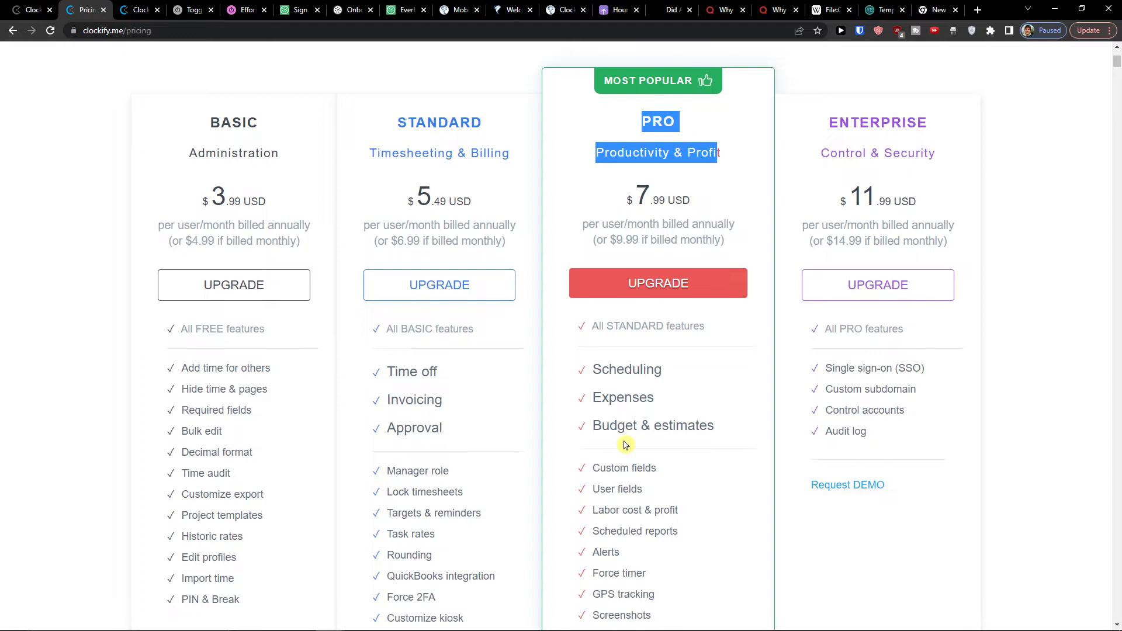
scroll(624, 445, "down", 1)
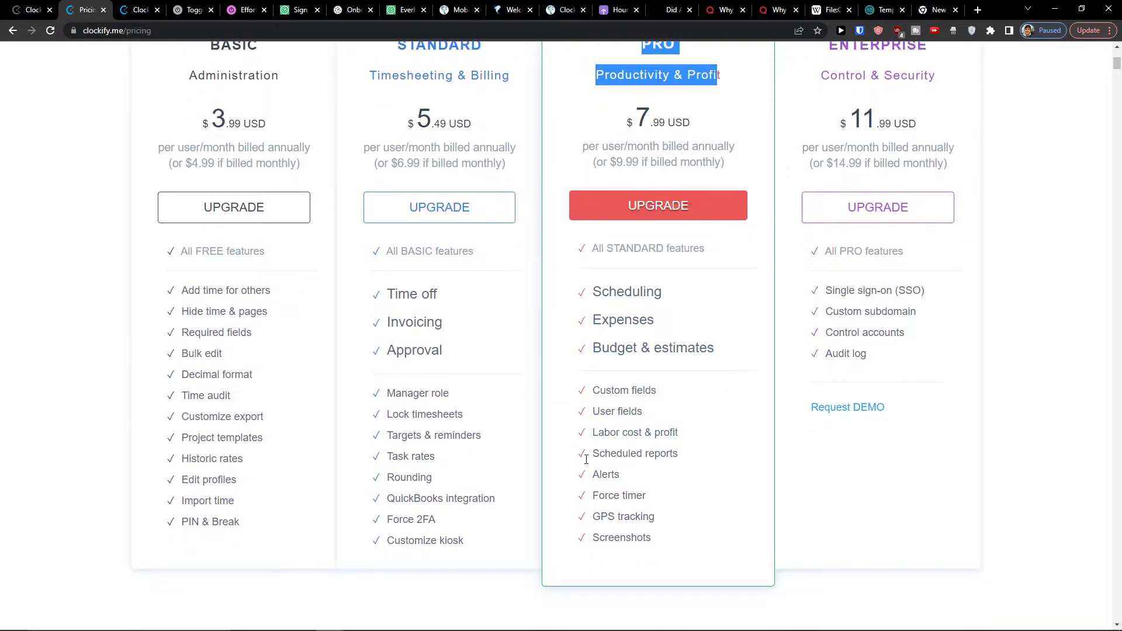
mouse_move(597, 462)
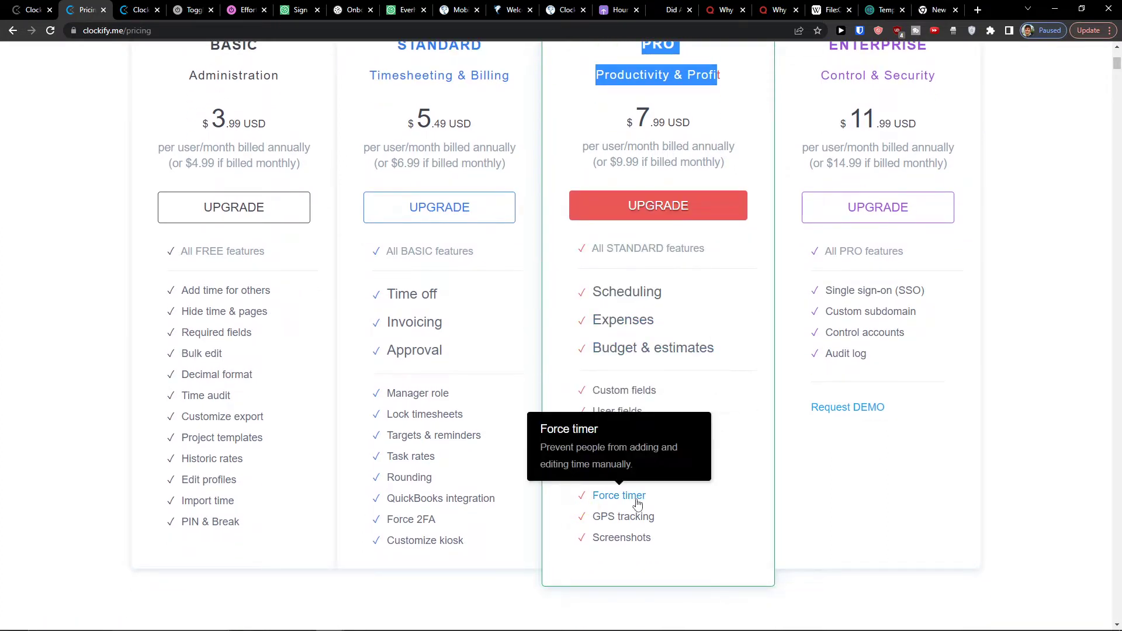
scroll(716, 415, "up", 1)
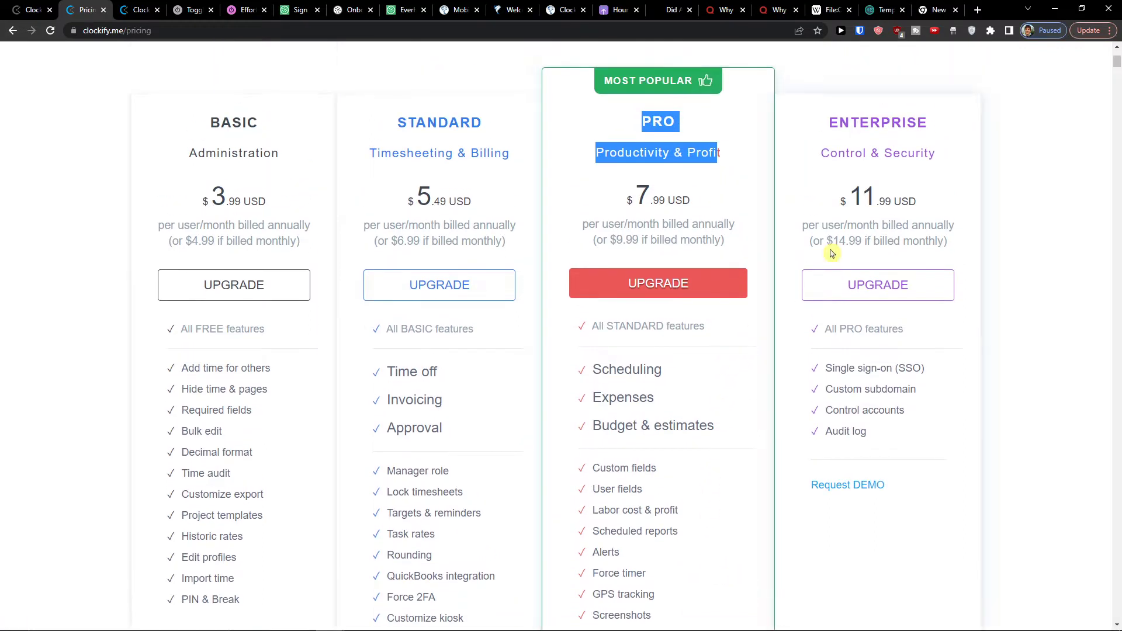
scroll(643, 205, "up", 1)
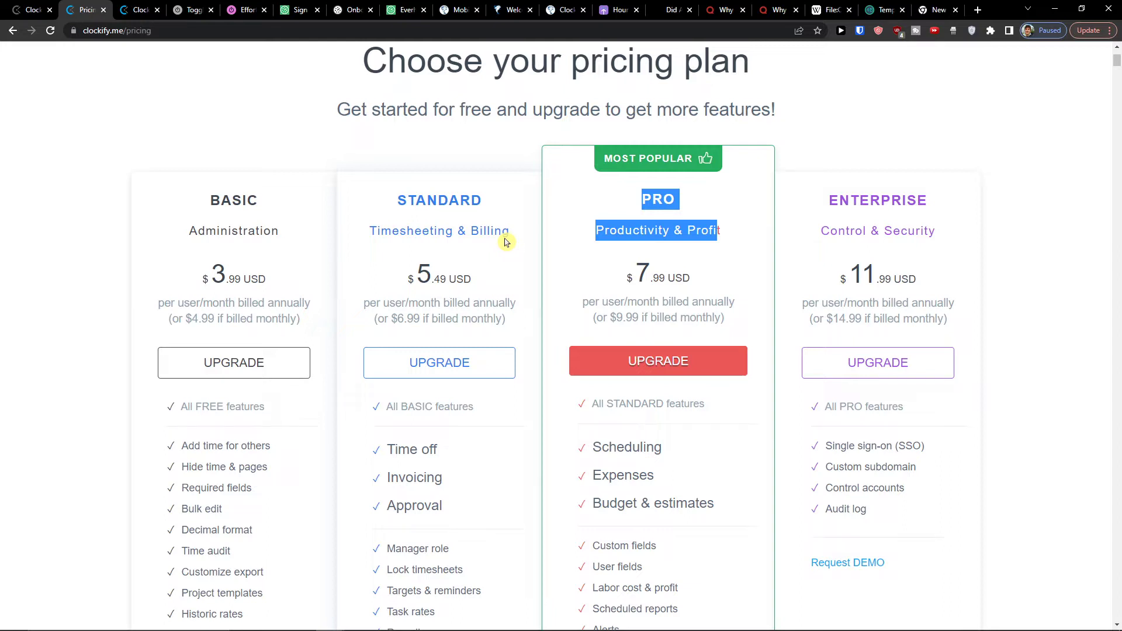
scroll(502, 241, "up", 2)
In the time tracker tab, enter the client's name on the Clients page and add it.
left_click(33, 10)
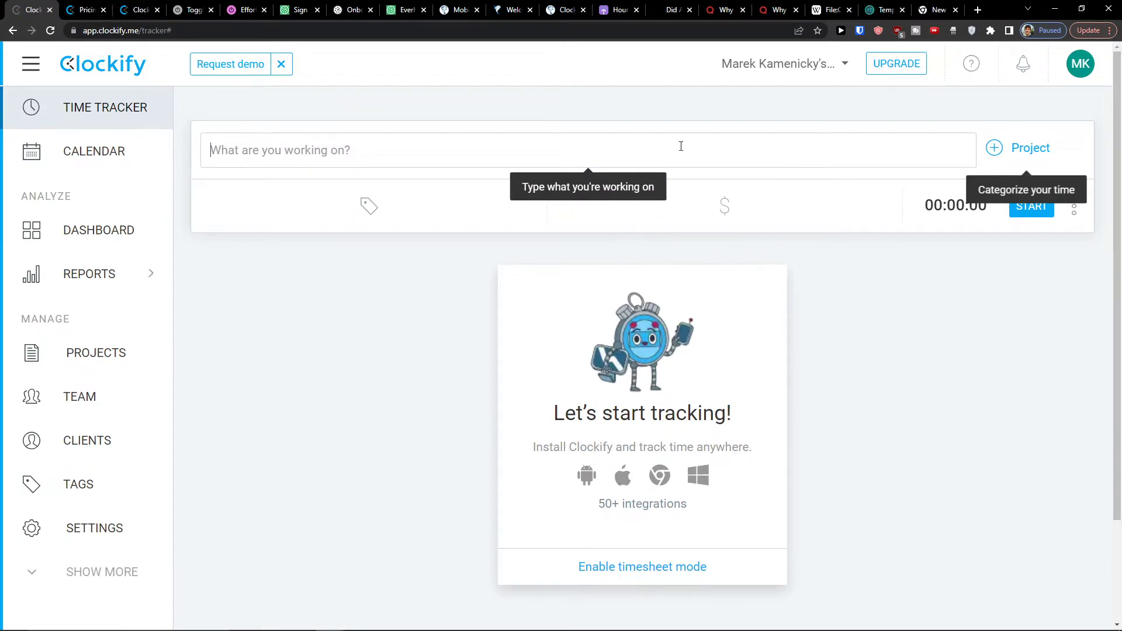
left_click(98, 440)
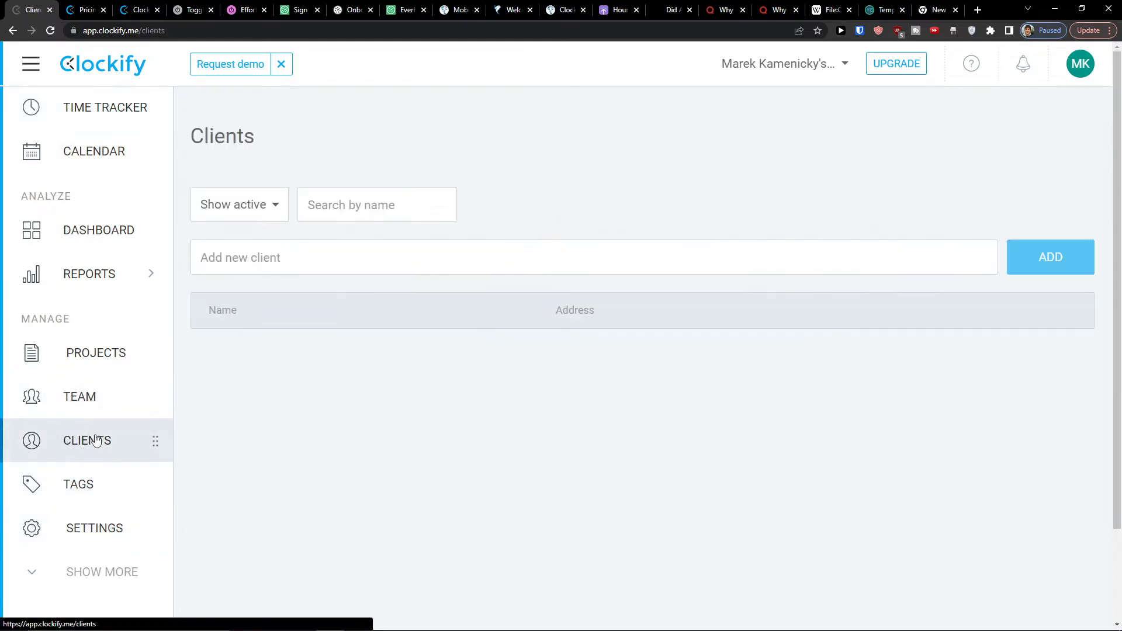
left_click(345, 264)
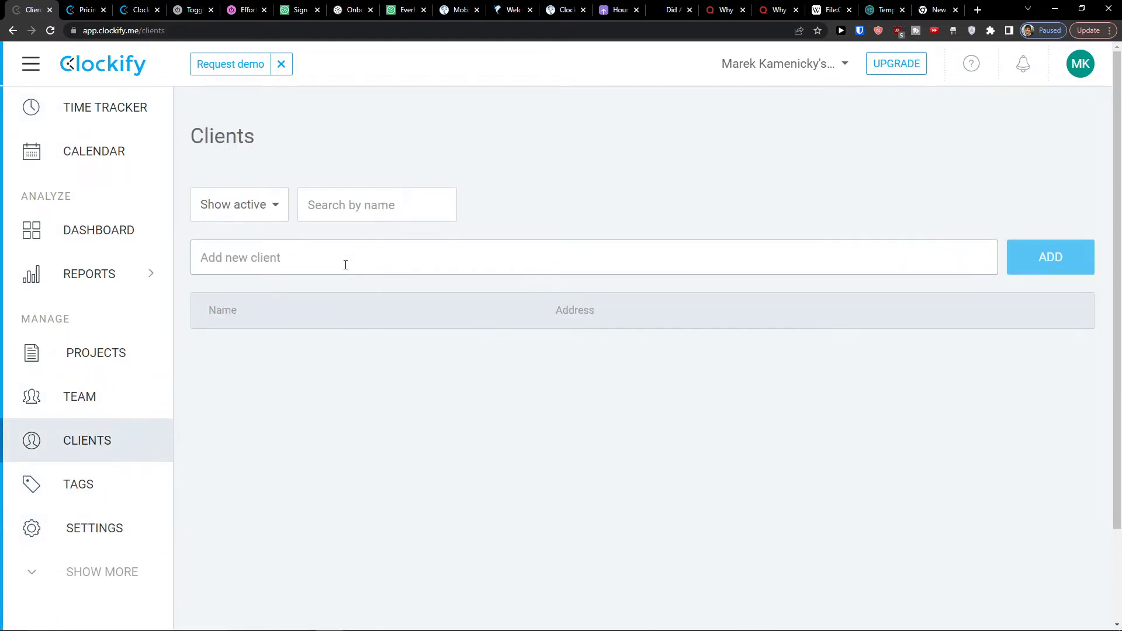
type("Marcus Cl")
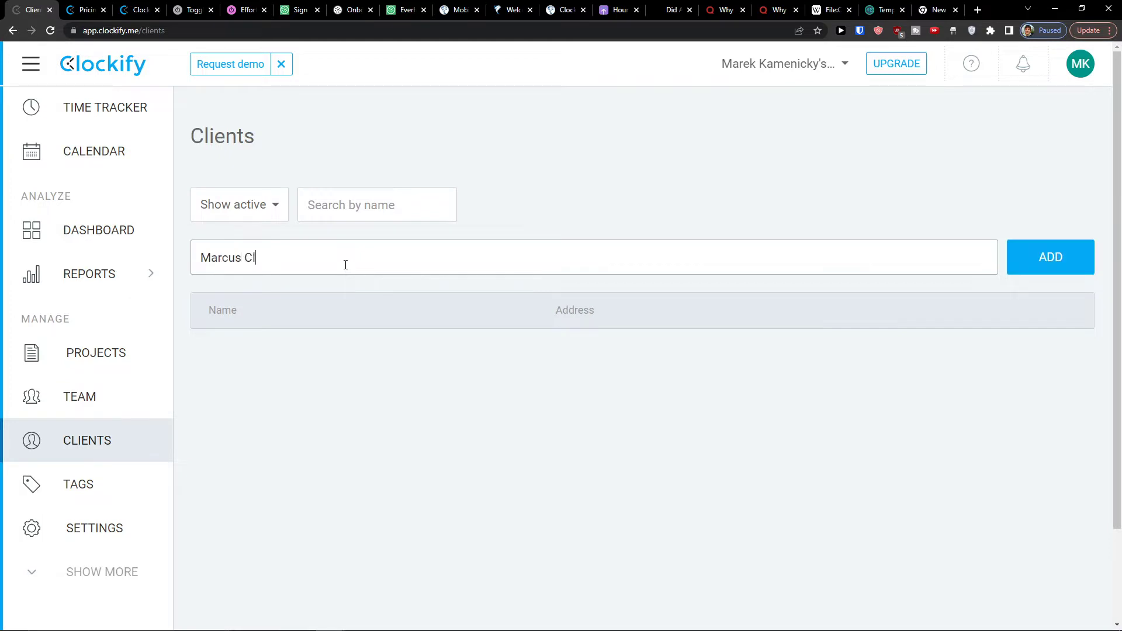
type("ient")
left_click(1081, 257)
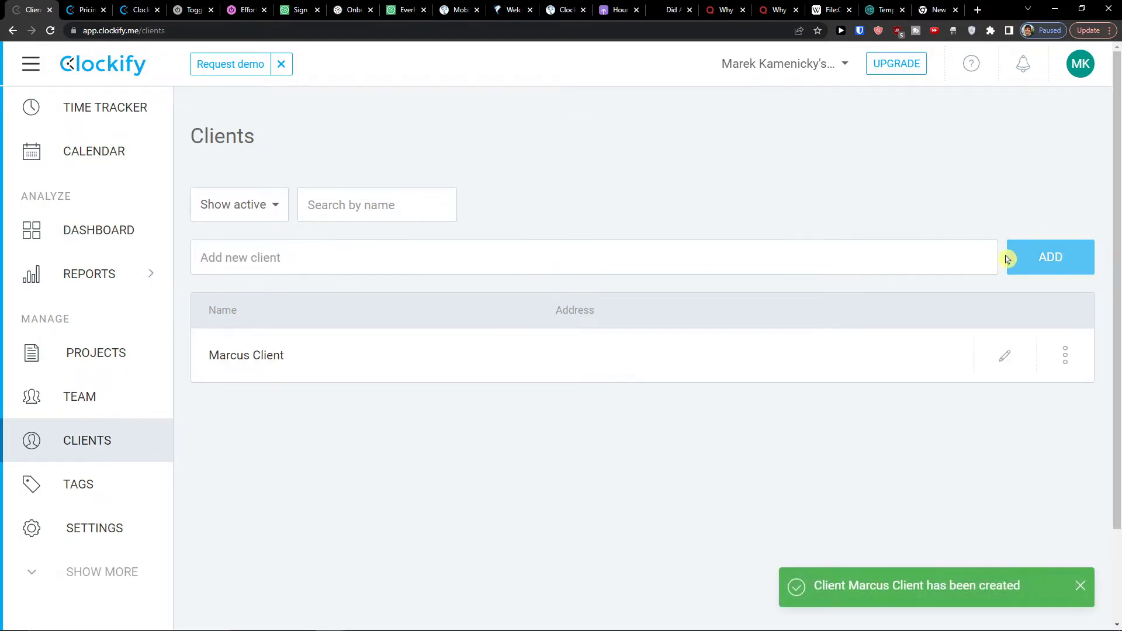
Search the Projects list for 'Youtub' to check for an existing project.
left_click(73, 352)
left_click(333, 240)
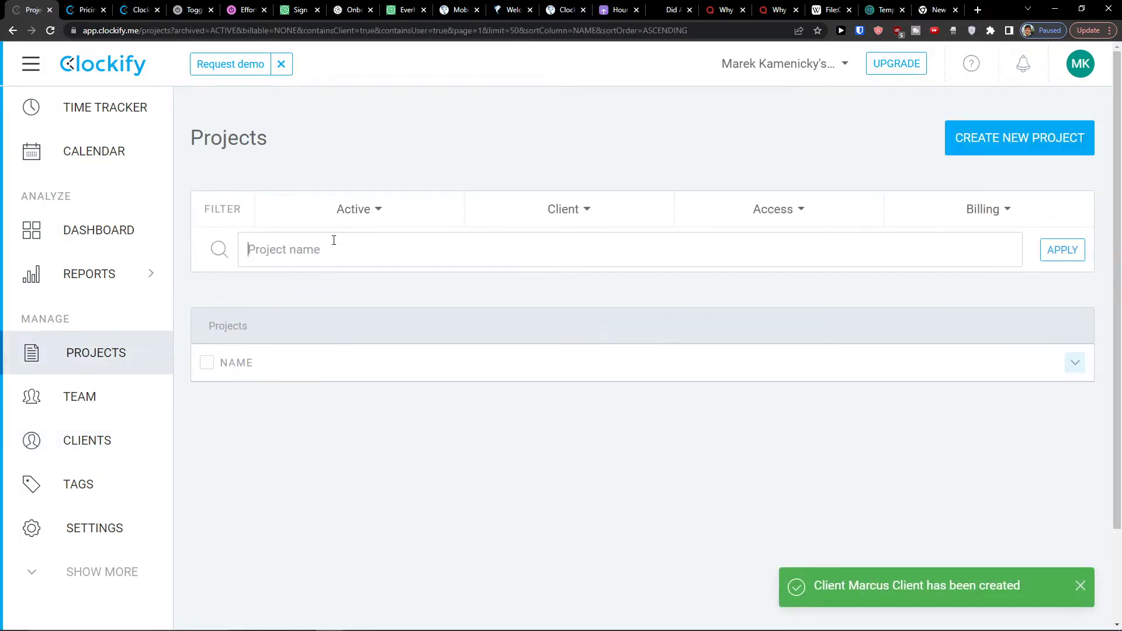
type("y")
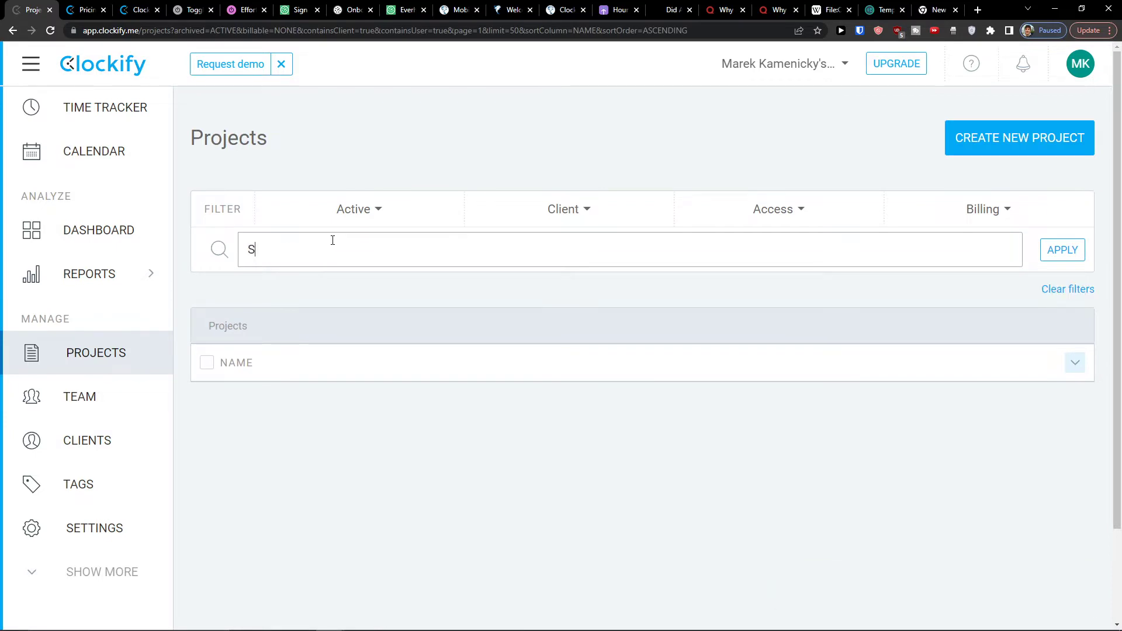
key("BackSpace")
type("Youtube Channel")
left_click(1058, 250)
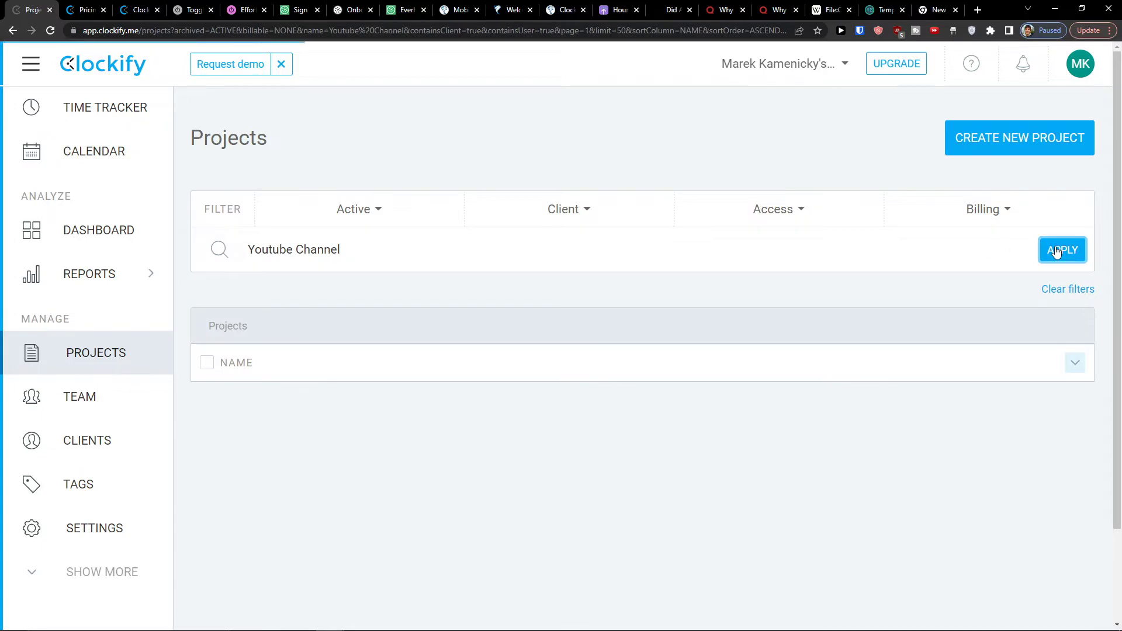
Create the 'Youtube Channel' project assigned to the new client.
left_click(1020, 138)
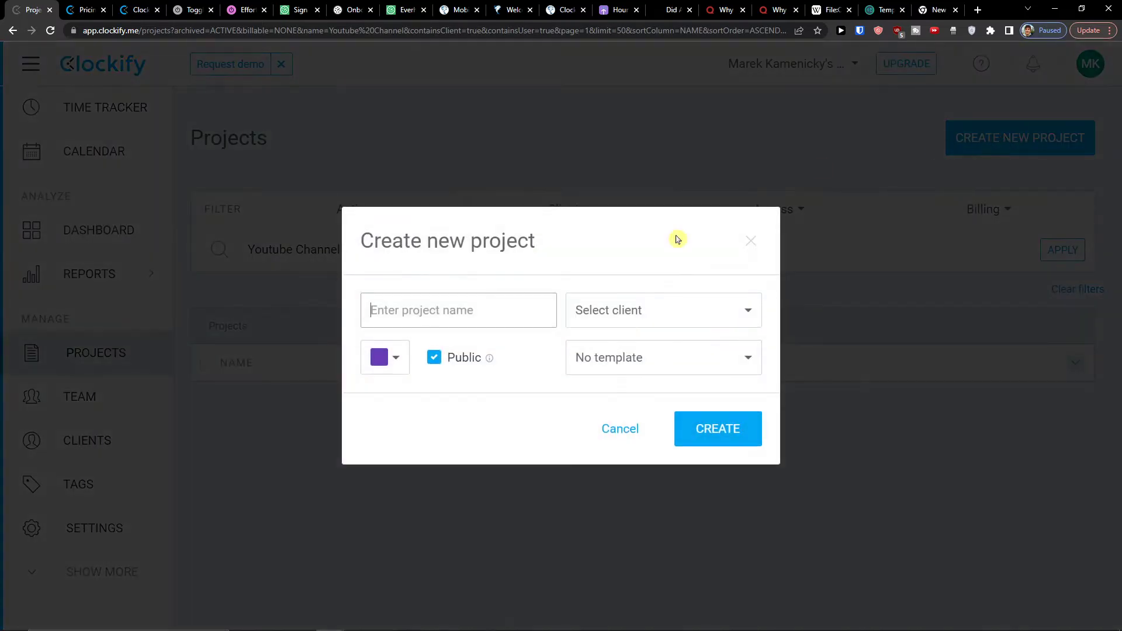
type("Youtube Channel")
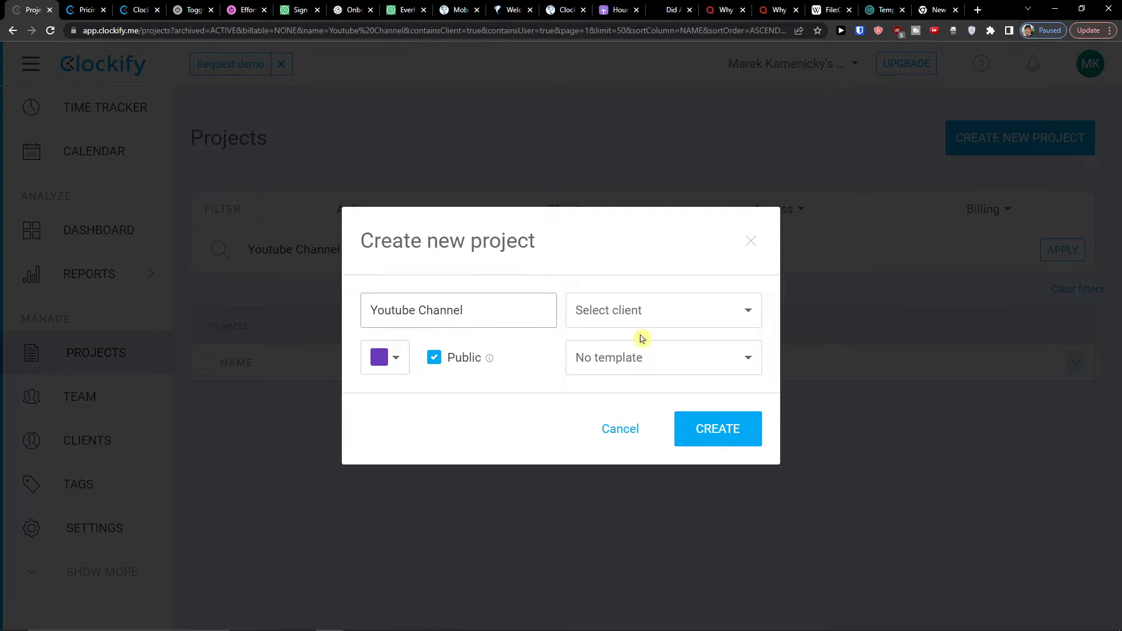
left_click(656, 313)
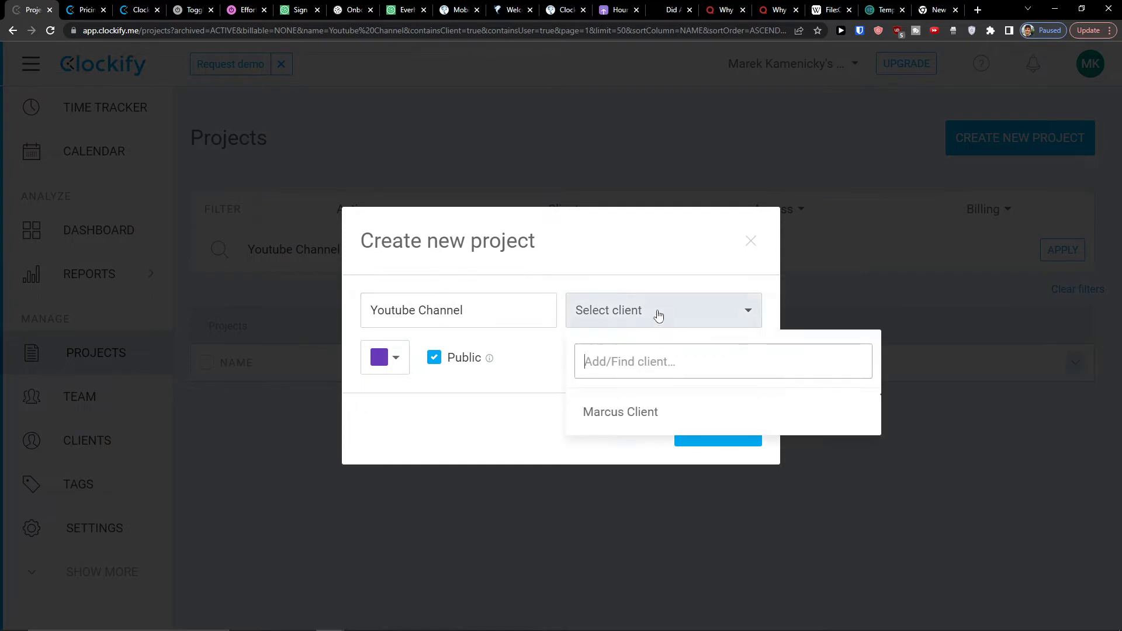
left_click(653, 395)
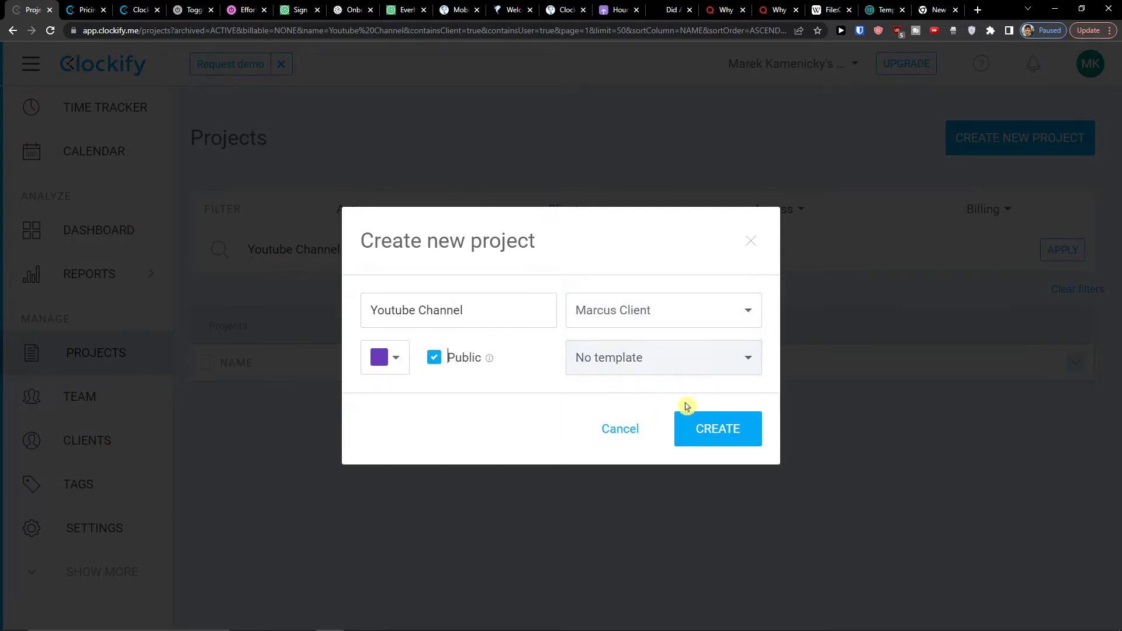
left_click(696, 421)
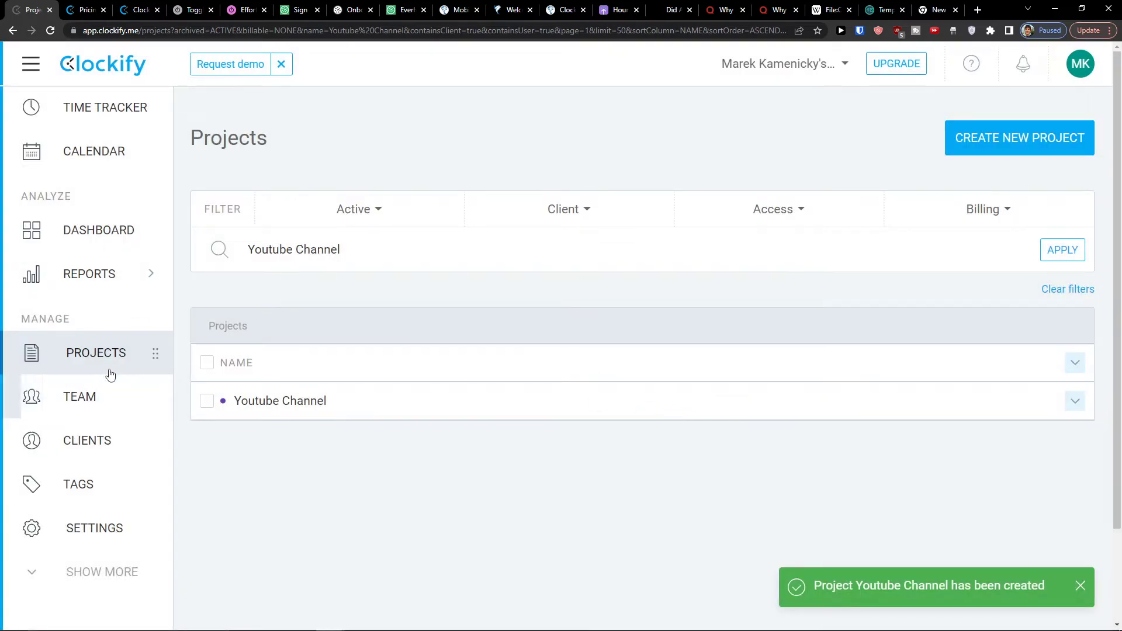
Add a tag named 'youtube' on the Tags page.
left_click(82, 405)
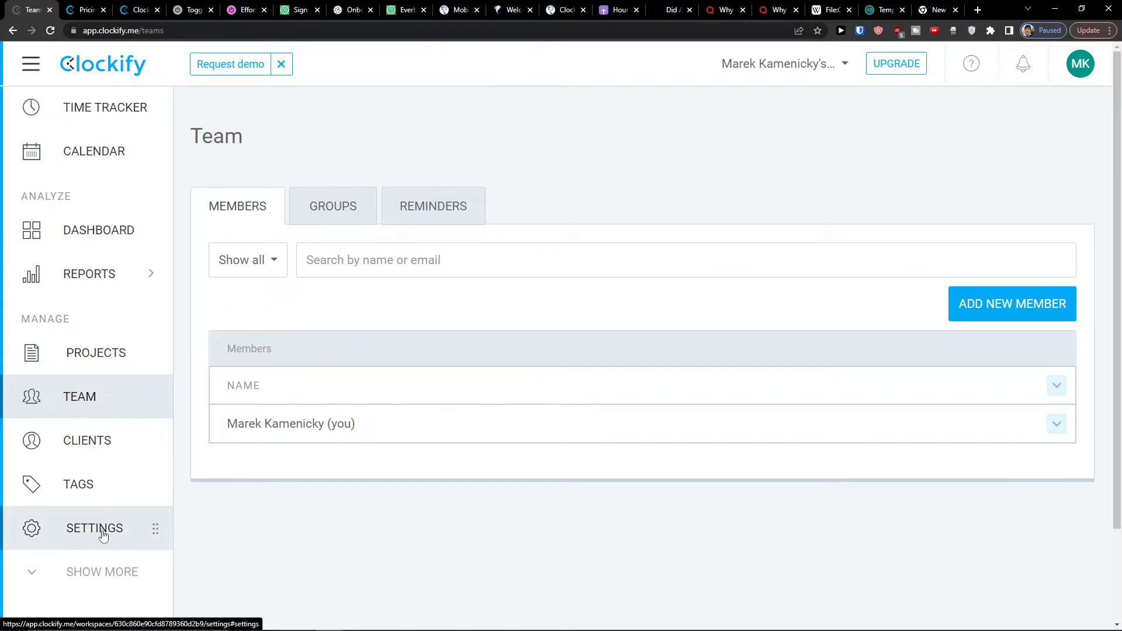
left_click(102, 505)
left_click(396, 256)
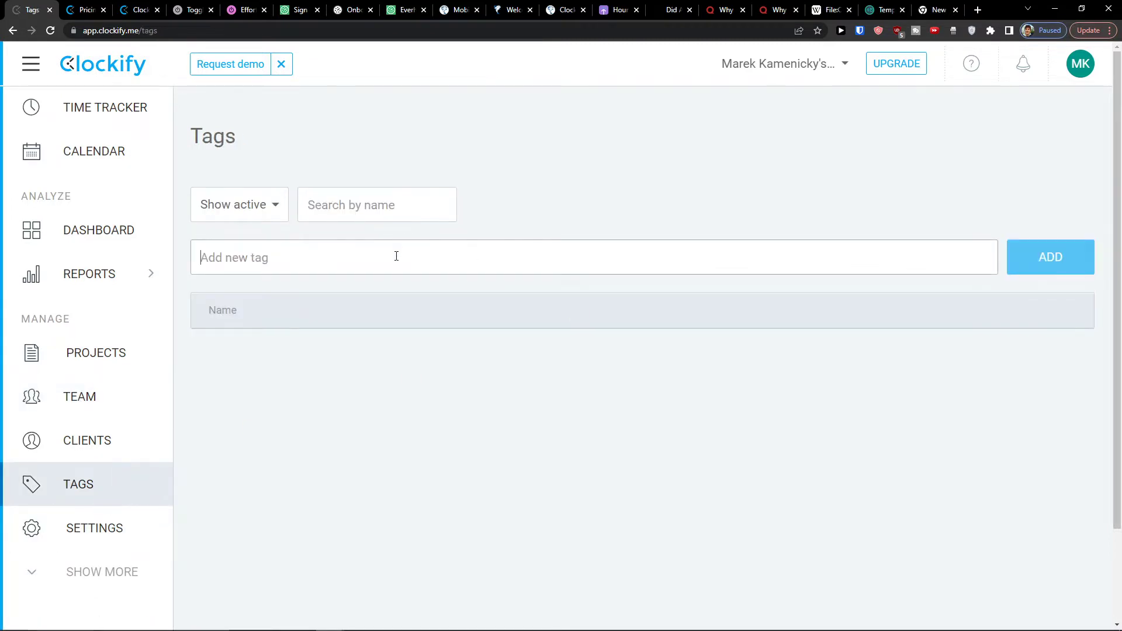
type("yo")
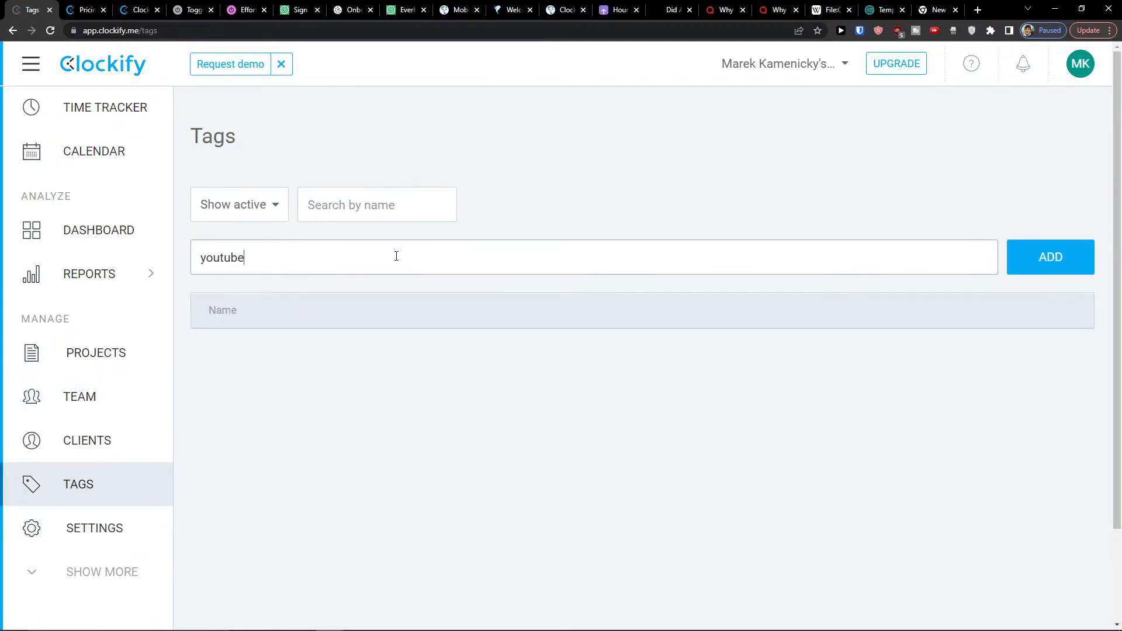
type("utube")
left_click(1040, 254)
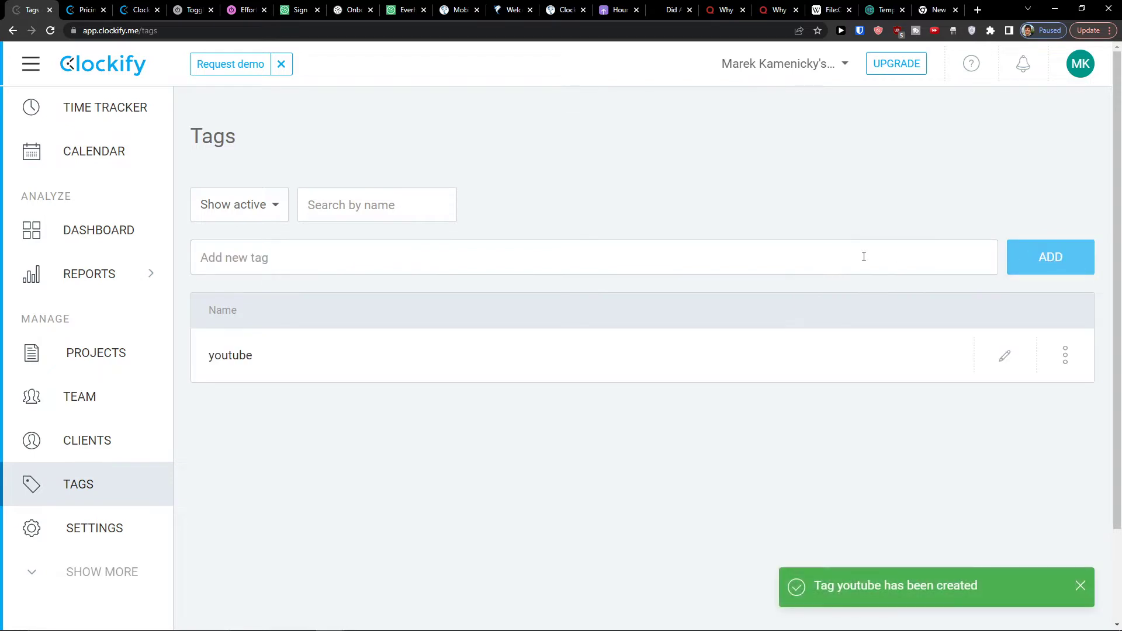
On the time tracker, describe the entry as 'Youtube video' and assign the Youtube Channel project.
left_click(55, 106)
left_click(304, 151)
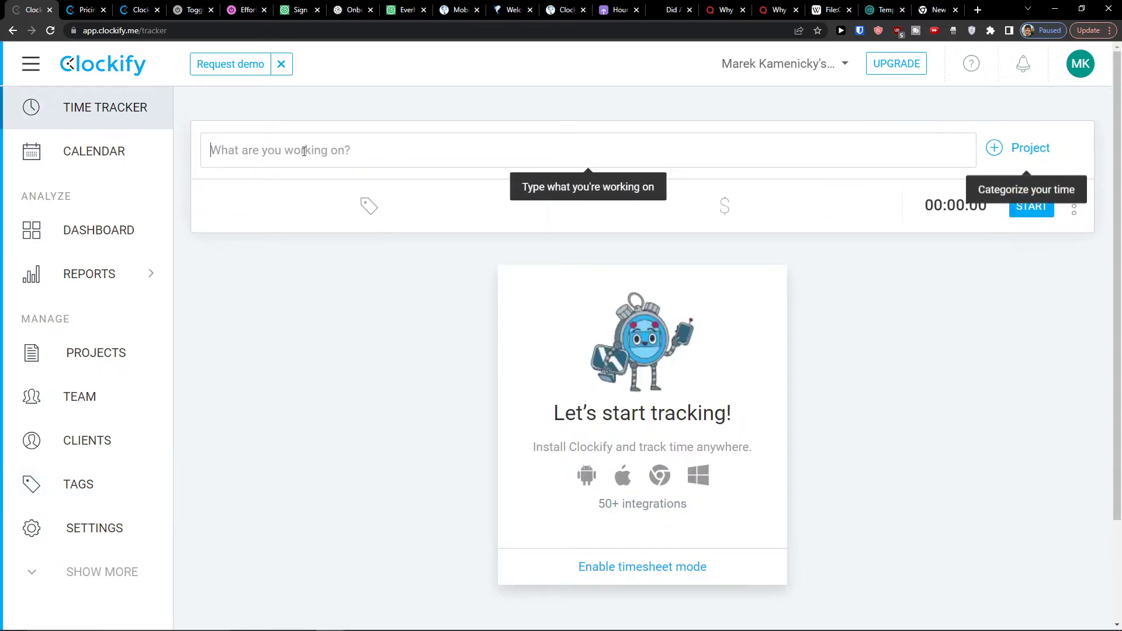
type("youtube")
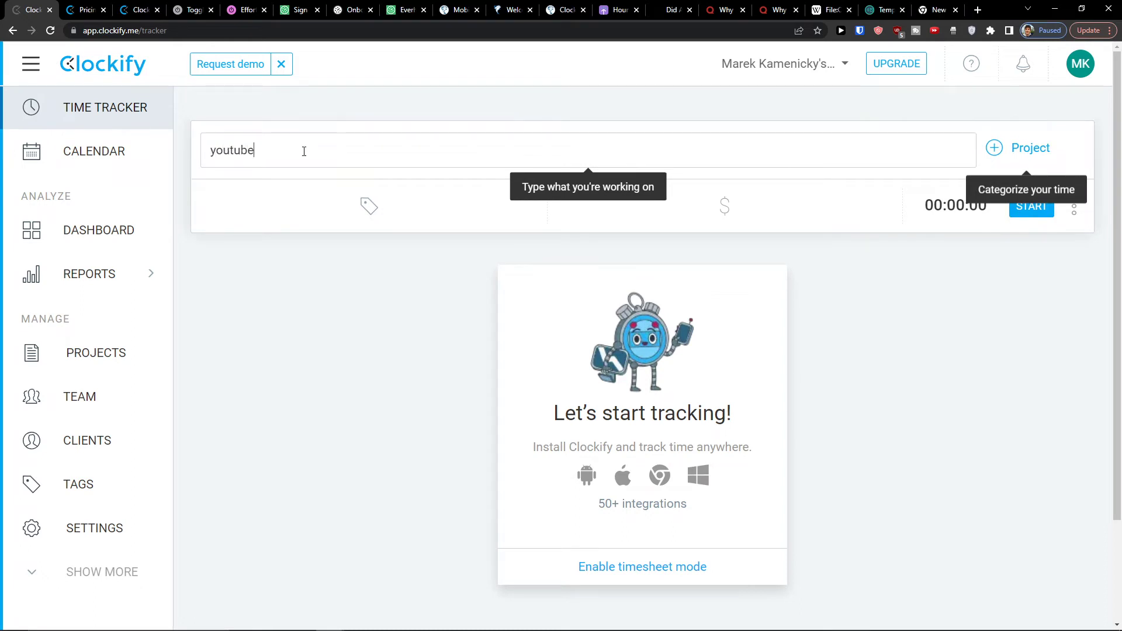
left_click(1026, 153)
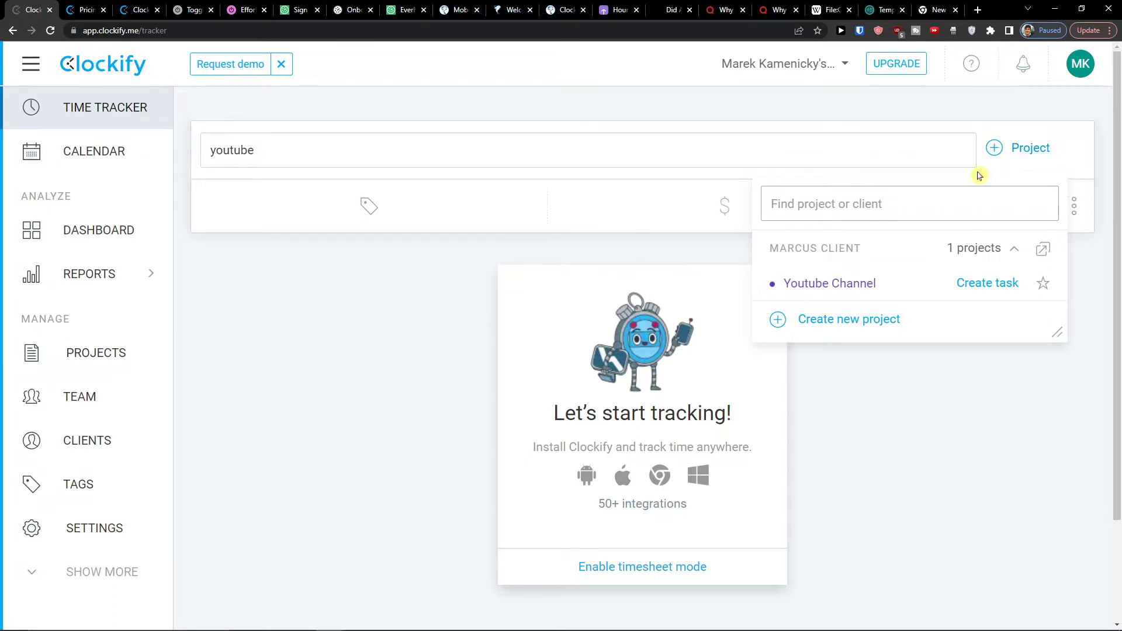
left_click(846, 283)
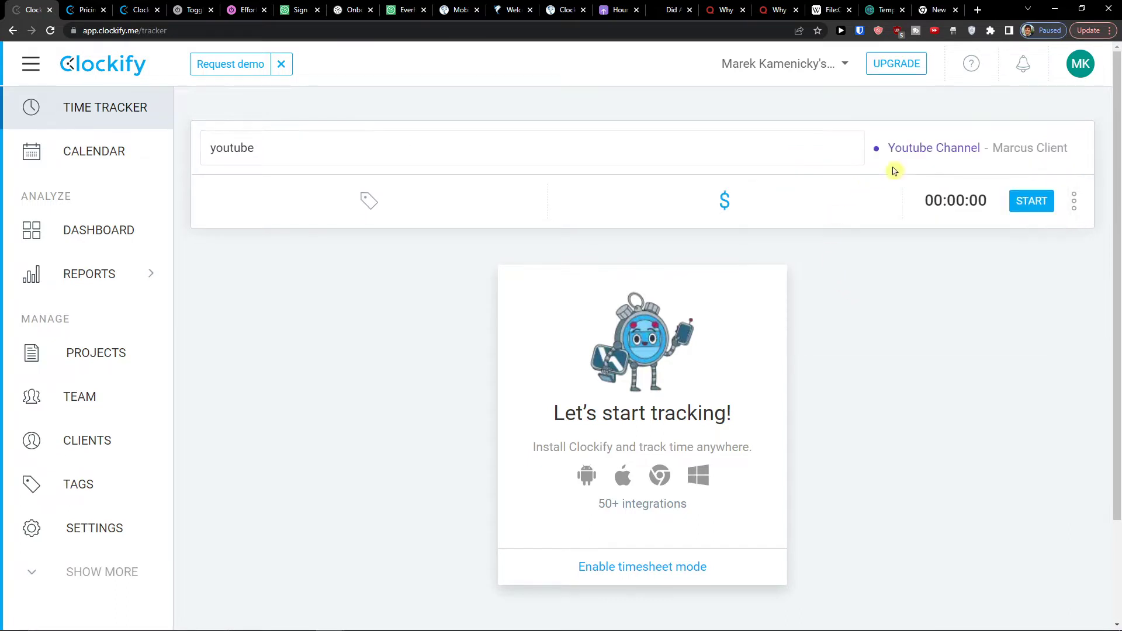
key("ctrl+a")
key("BackSpace")
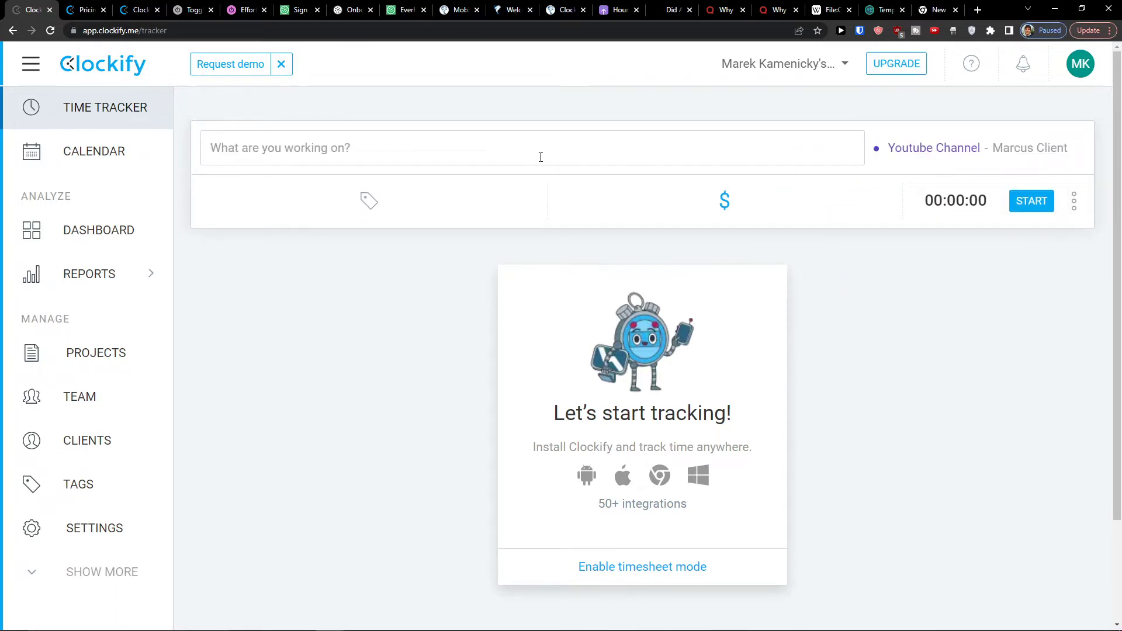
type("Youtube video")
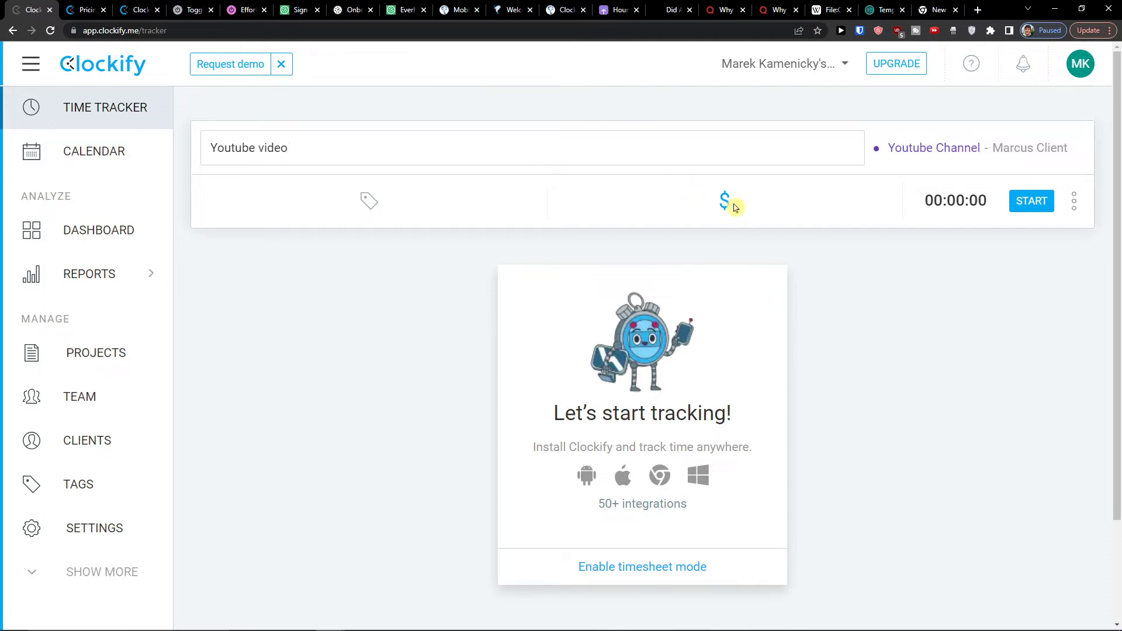
Mark the entry billable, tag it youtube, and start the timer.
left_click(724, 205)
left_click(391, 203)
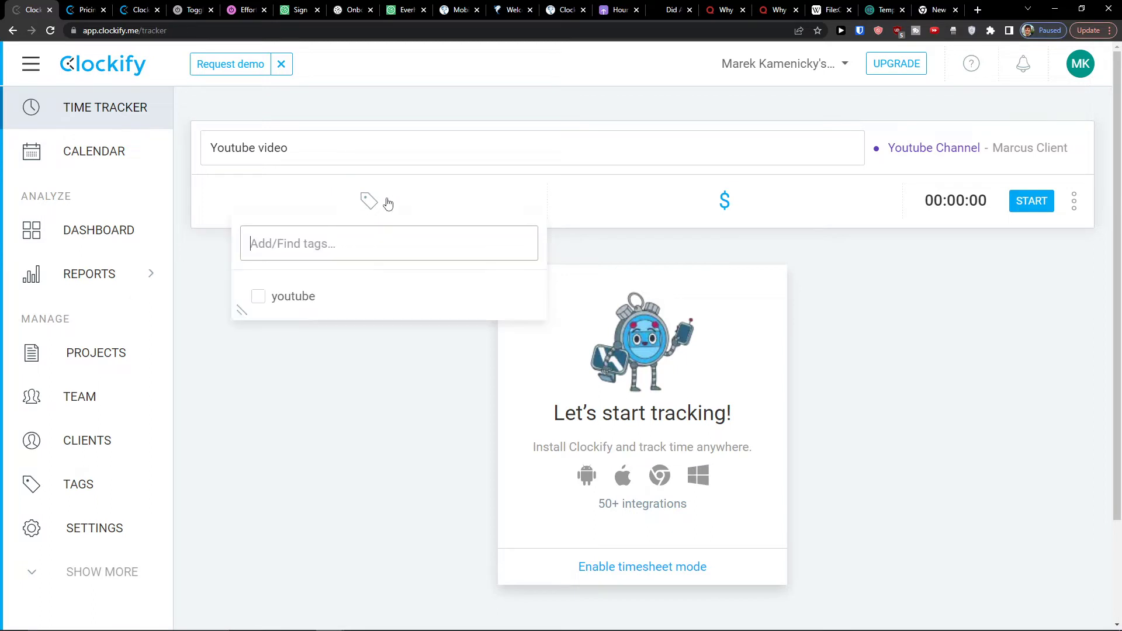
left_click(284, 300)
left_click(288, 375)
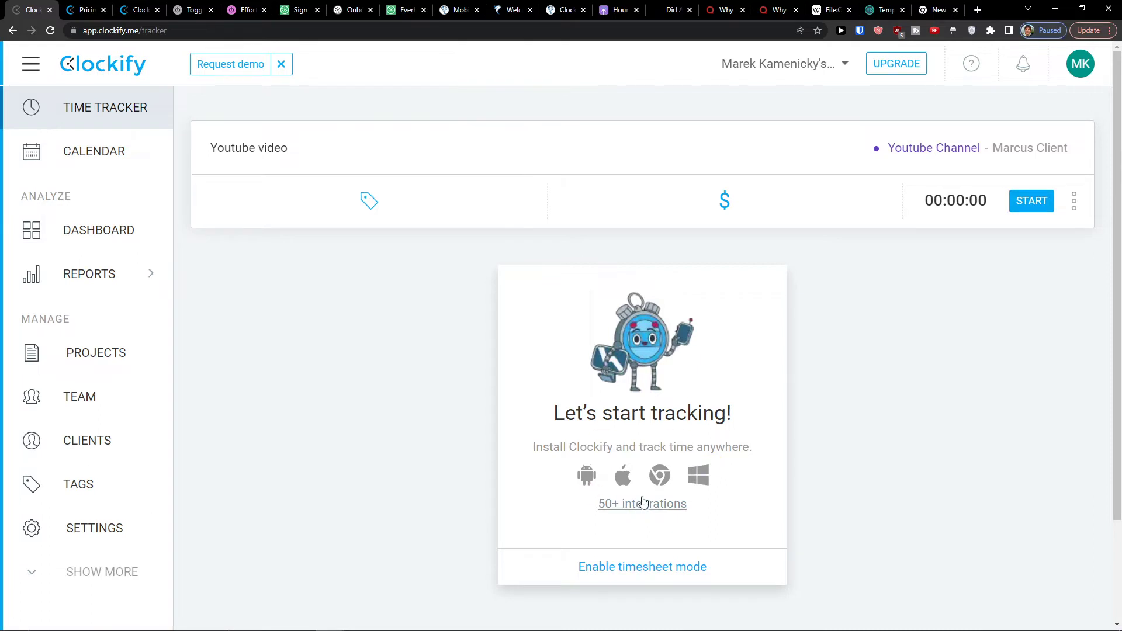
middle_click(669, 509)
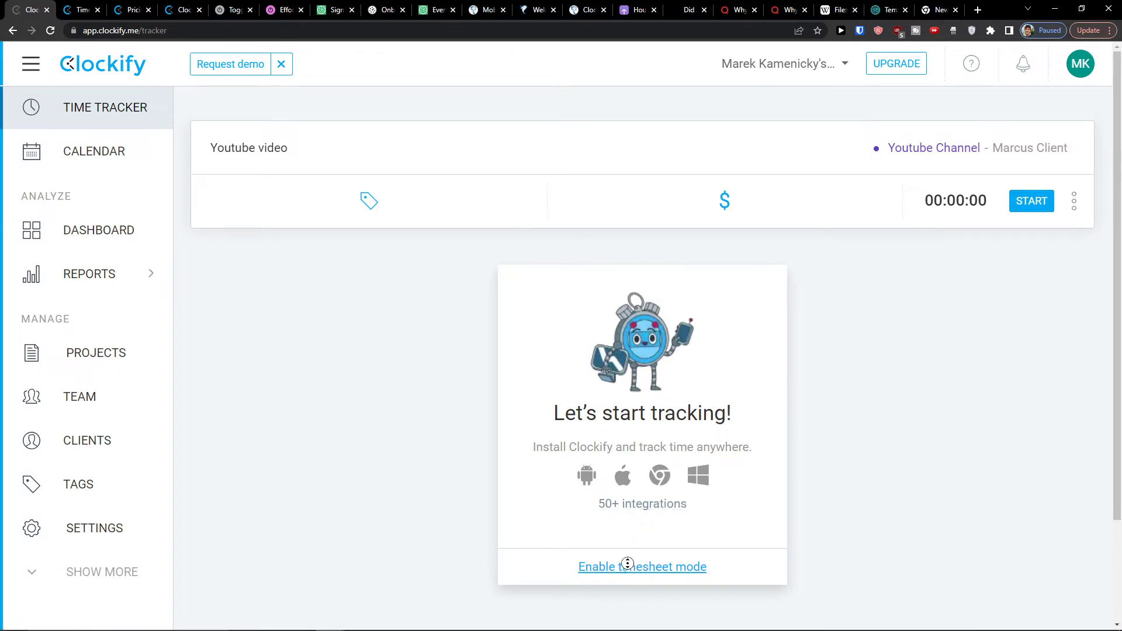
left_click(1028, 208)
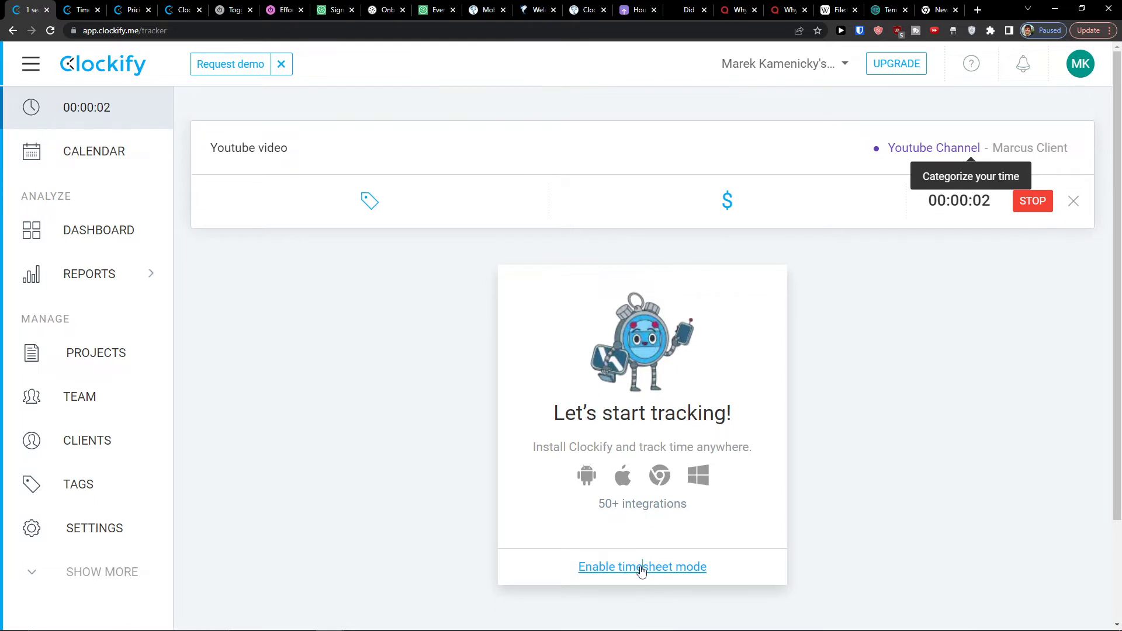
Enable timesheet mode and dismiss the email updates notification.
left_click(641, 570)
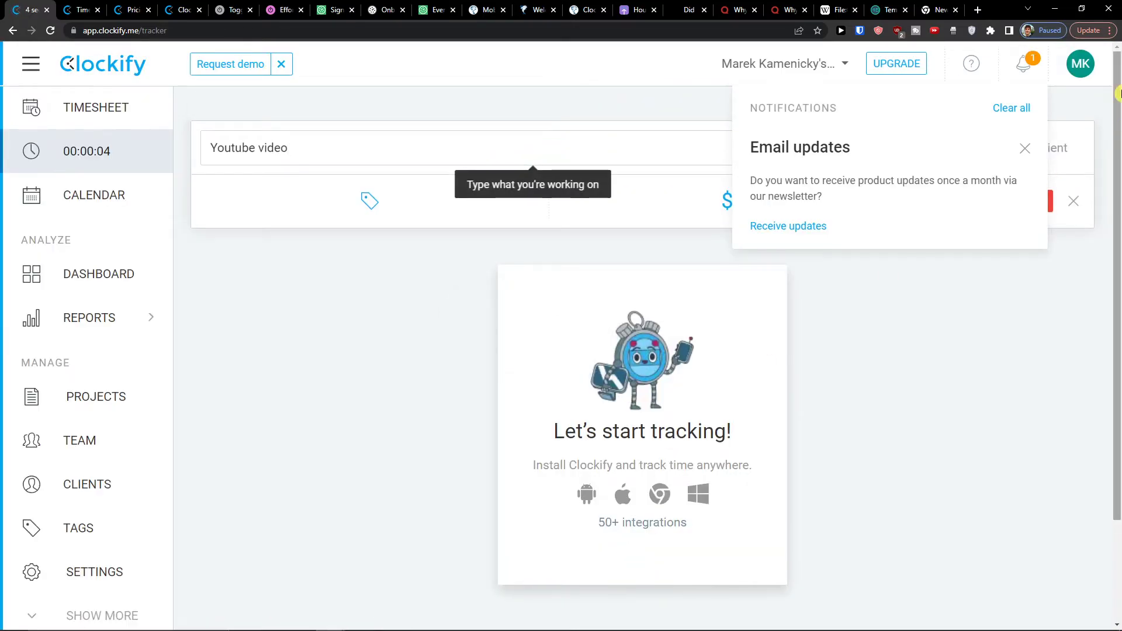
left_click(1027, 152)
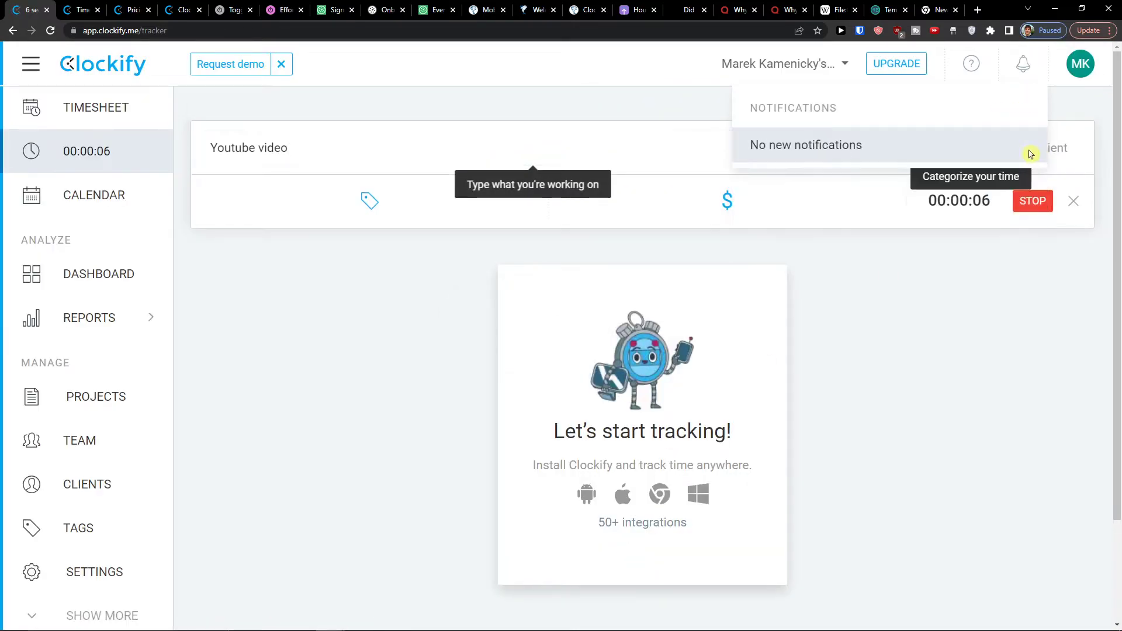
left_click(883, 301)
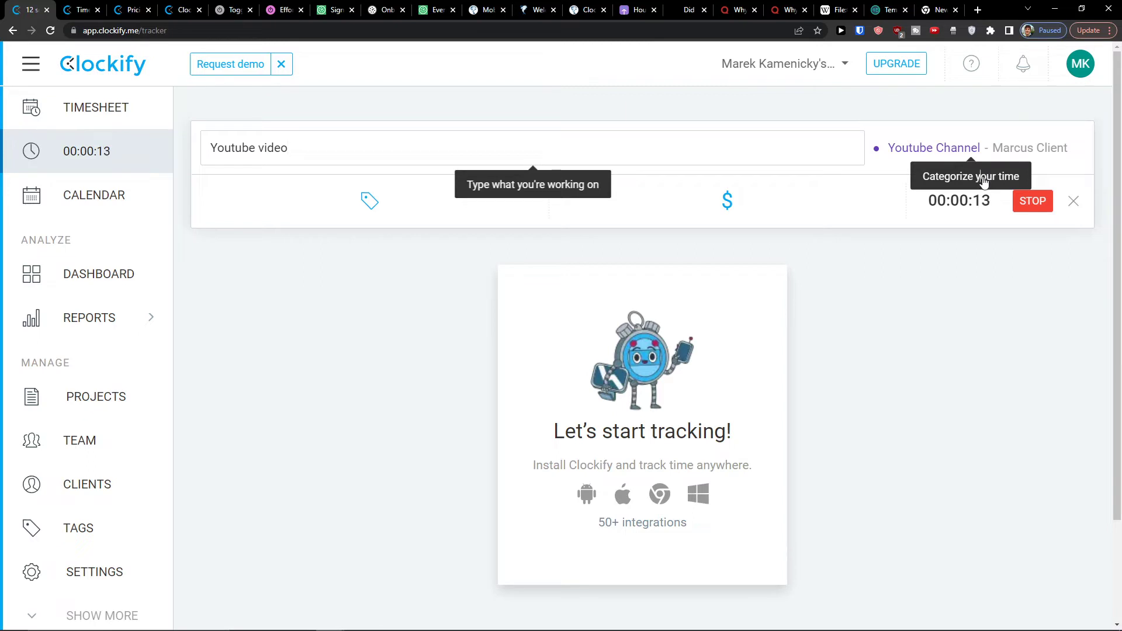
Change the running timer's start time to 13:11 and stop it as a 01:01:04 entry.
left_click(949, 201)
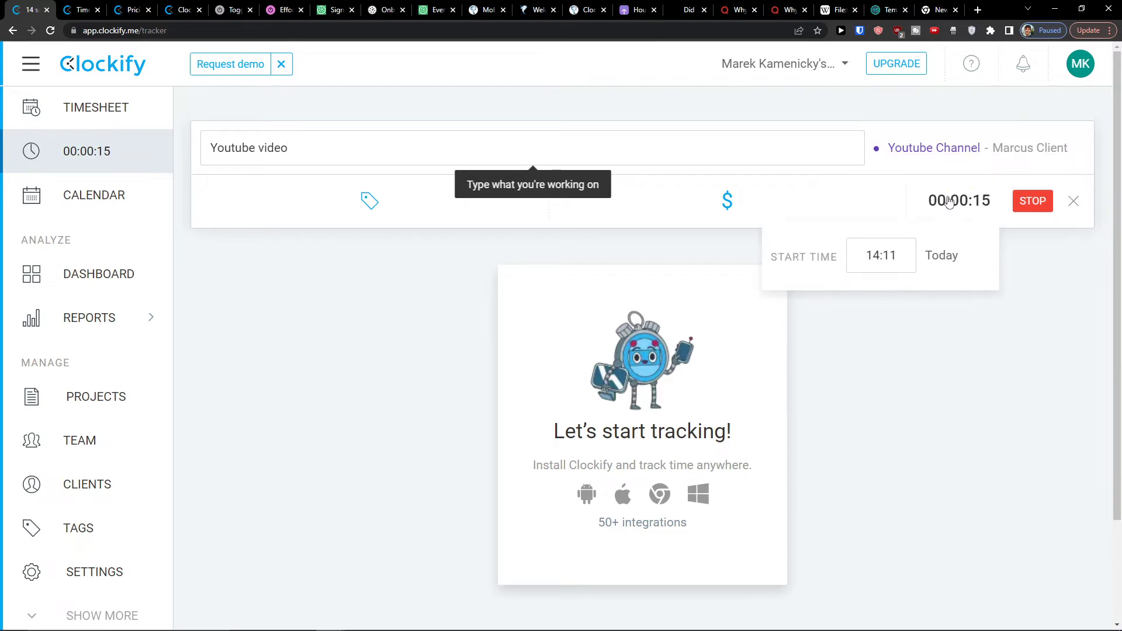
left_click(880, 262)
left_click(884, 260)
left_click_drag(882, 257, 878, 257)
left_click(901, 299)
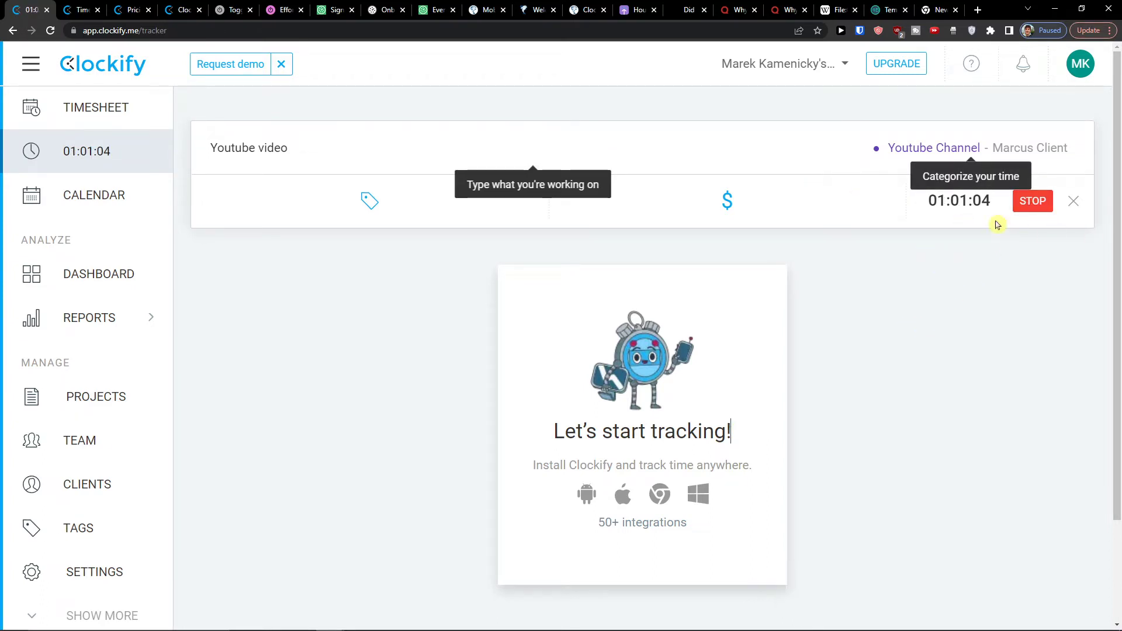
left_click(1033, 201)
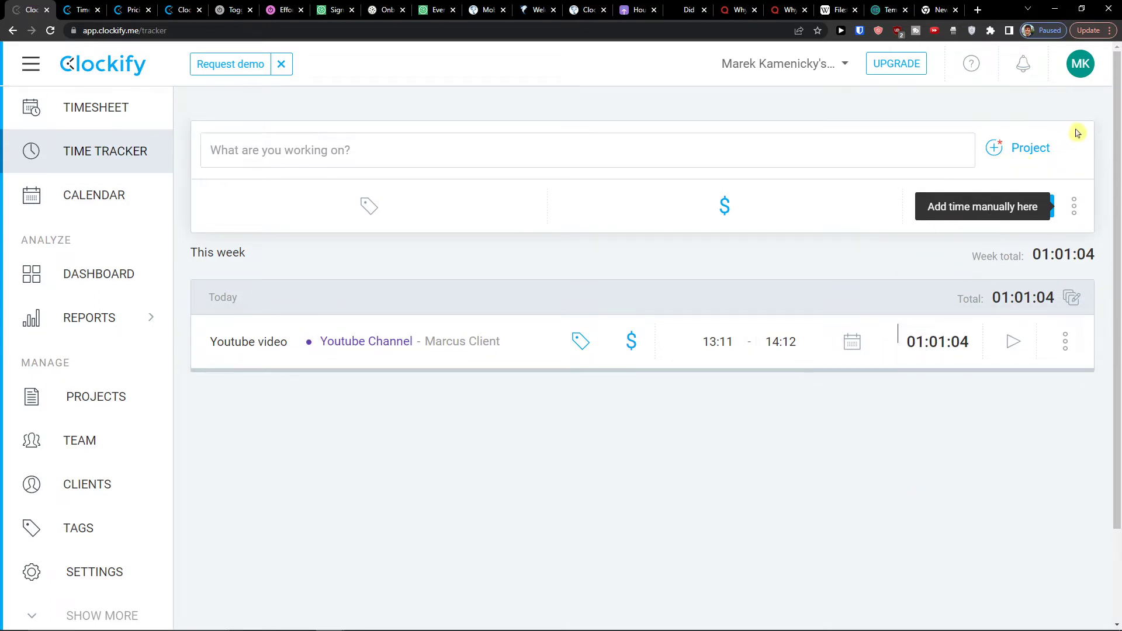
Switch the tracker to manual mode, tag the entry youtube and assign the Youtube Channel project.
left_click(1075, 223)
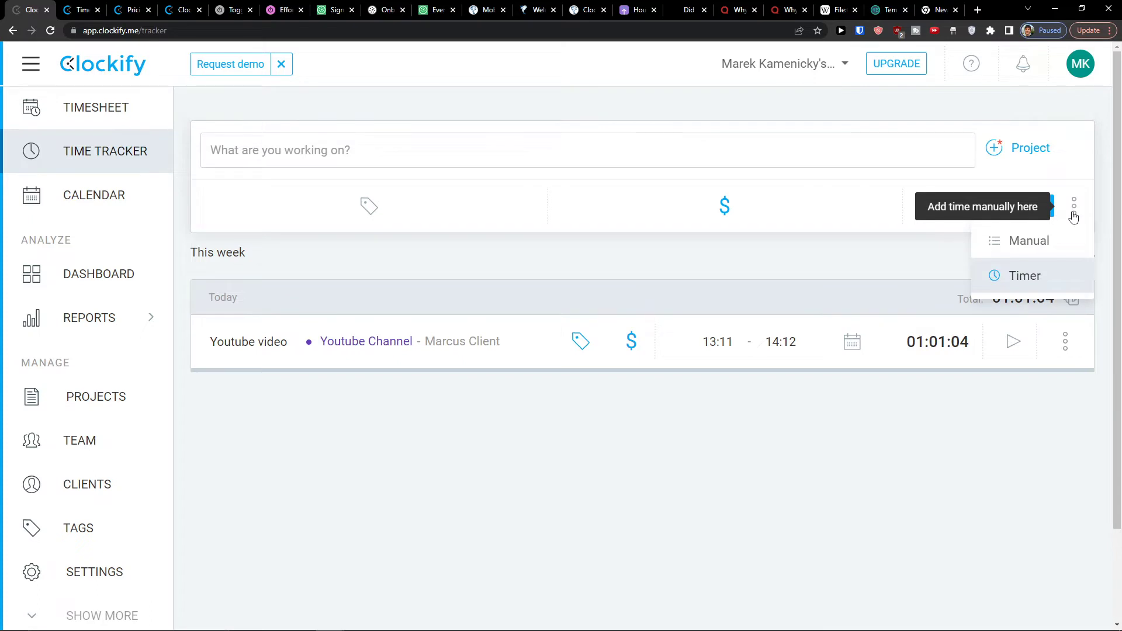
left_click(1053, 239)
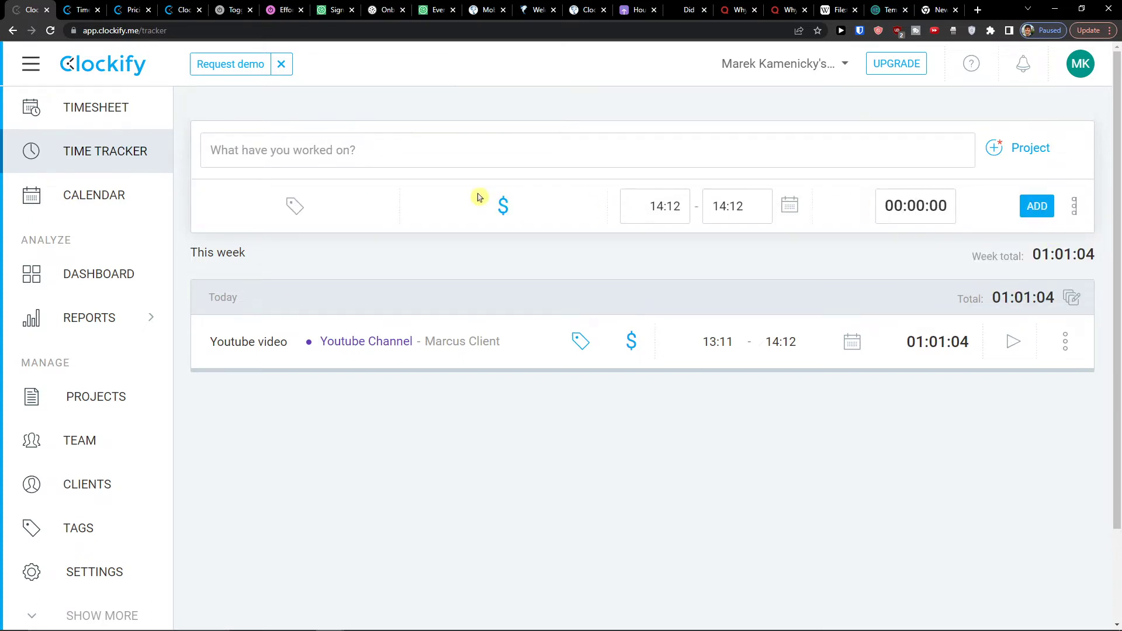
left_click(282, 209)
left_click_drag(279, 293, 271, 302)
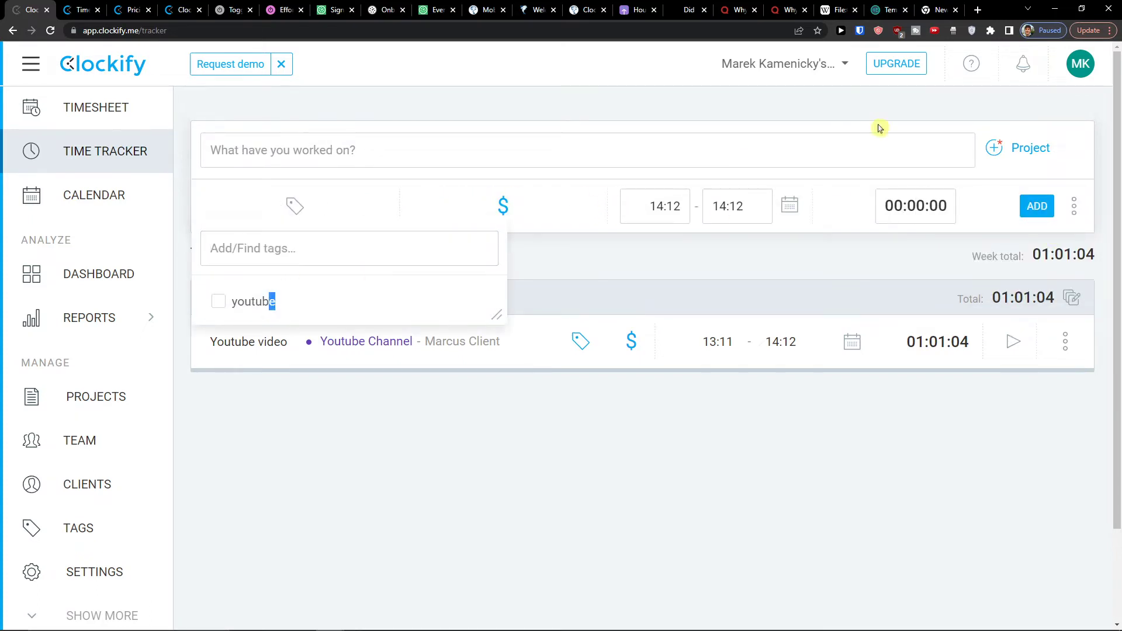
left_click(375, 298)
left_click(1029, 148)
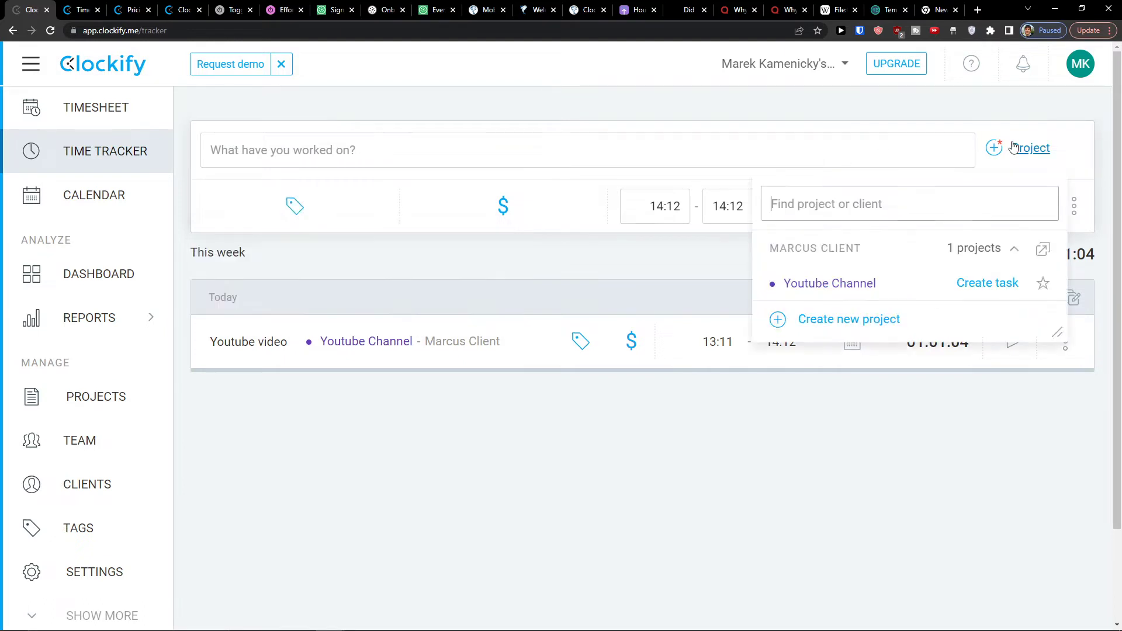
left_click(877, 282)
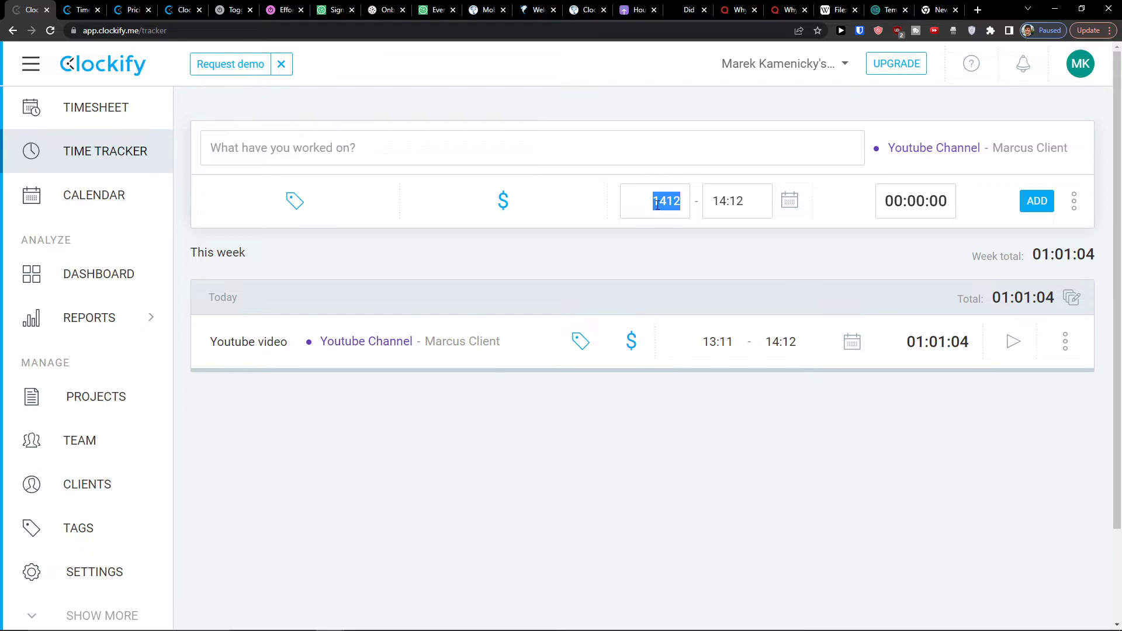
Set the entry to 10:00–11:00 on August 28 and add it.
left_click(713, 202)
type("11:00")
key("Return")
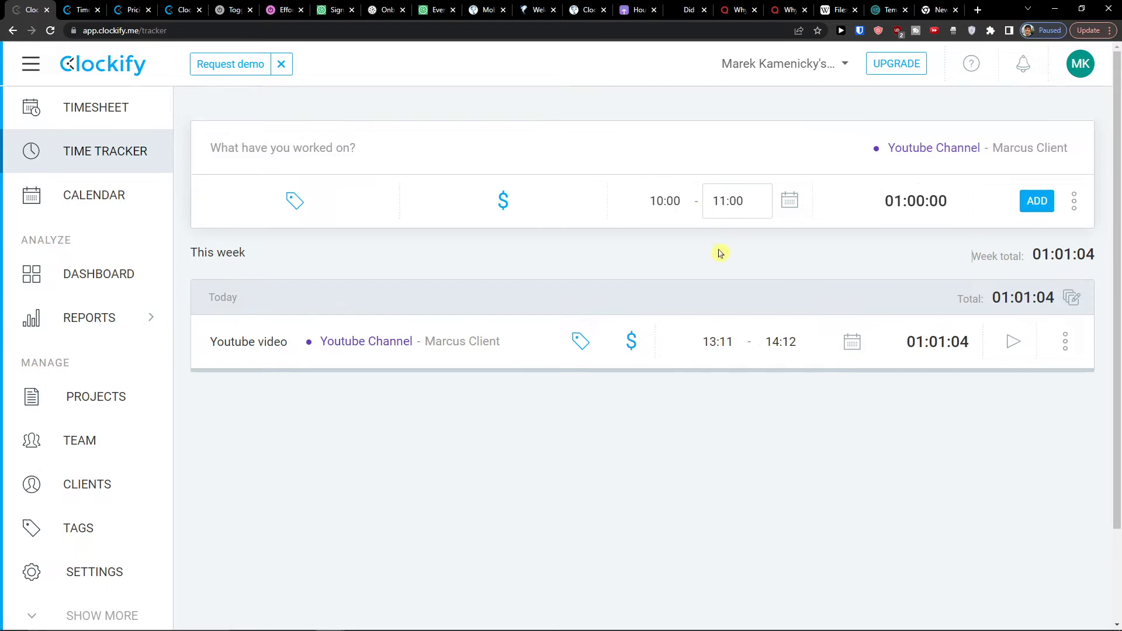
left_click(788, 204)
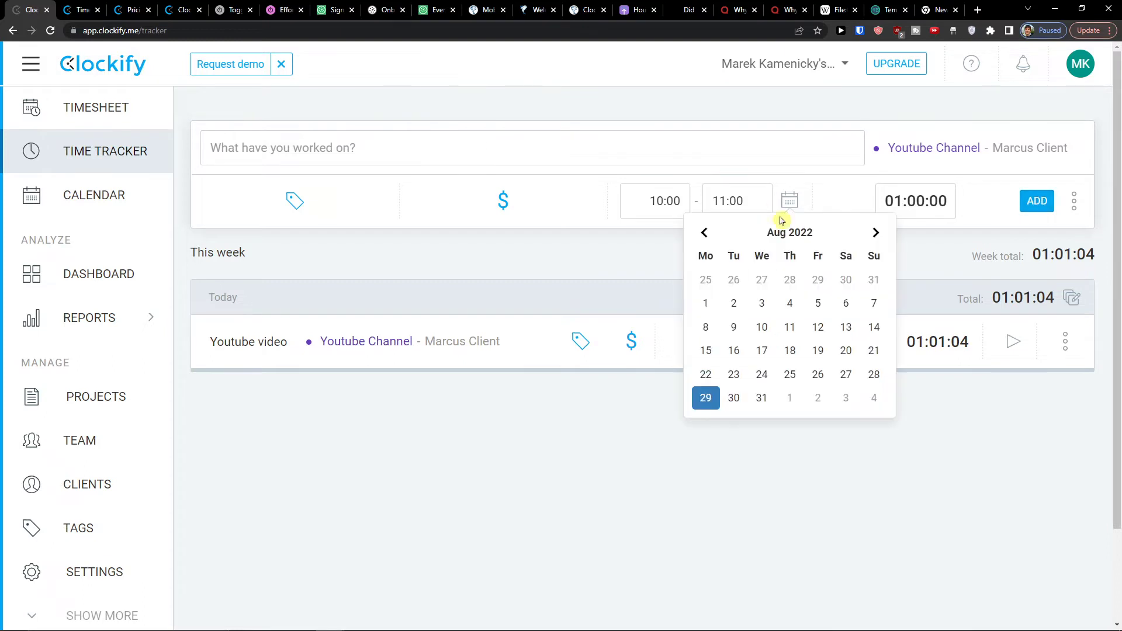
left_click(875, 377)
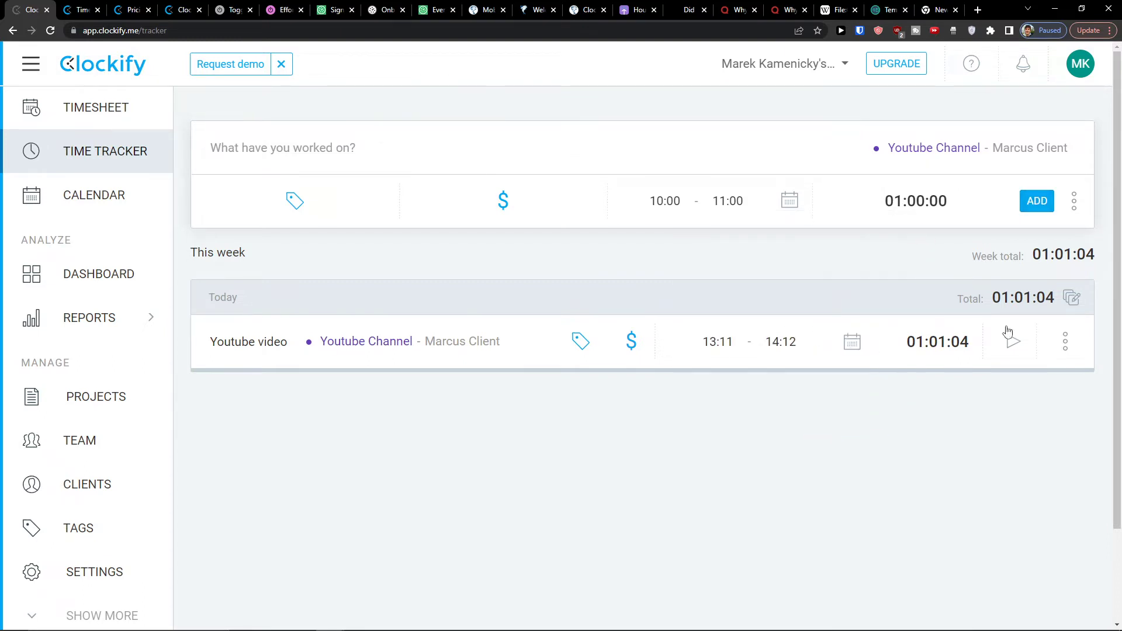
left_click(1075, 205)
left_click(1037, 201)
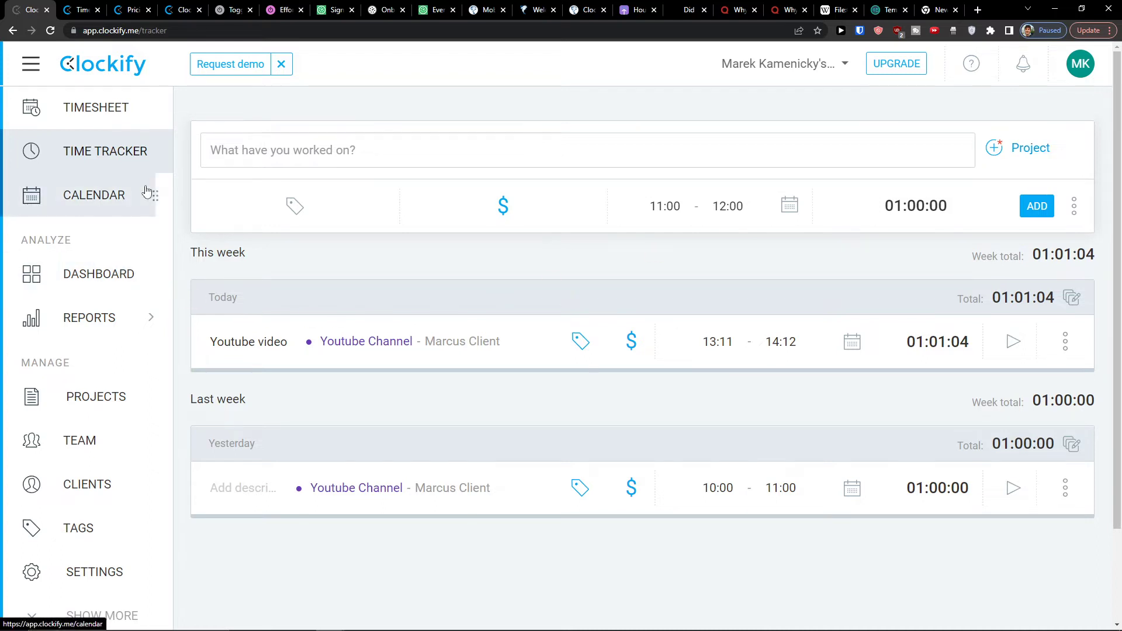
left_click(68, 275)
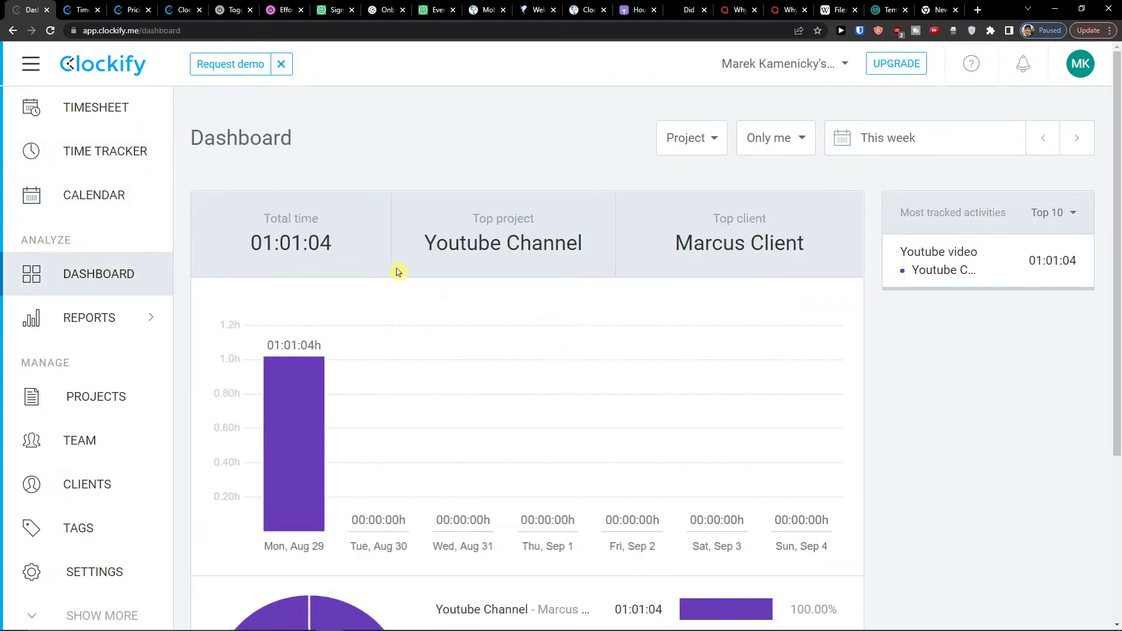
Set the dashboard range to This month and inspect the Aug 28 bar's details.
scroll(403, 273, "down", 5)
scroll(404, 273, "up", 4)
left_click(889, 135)
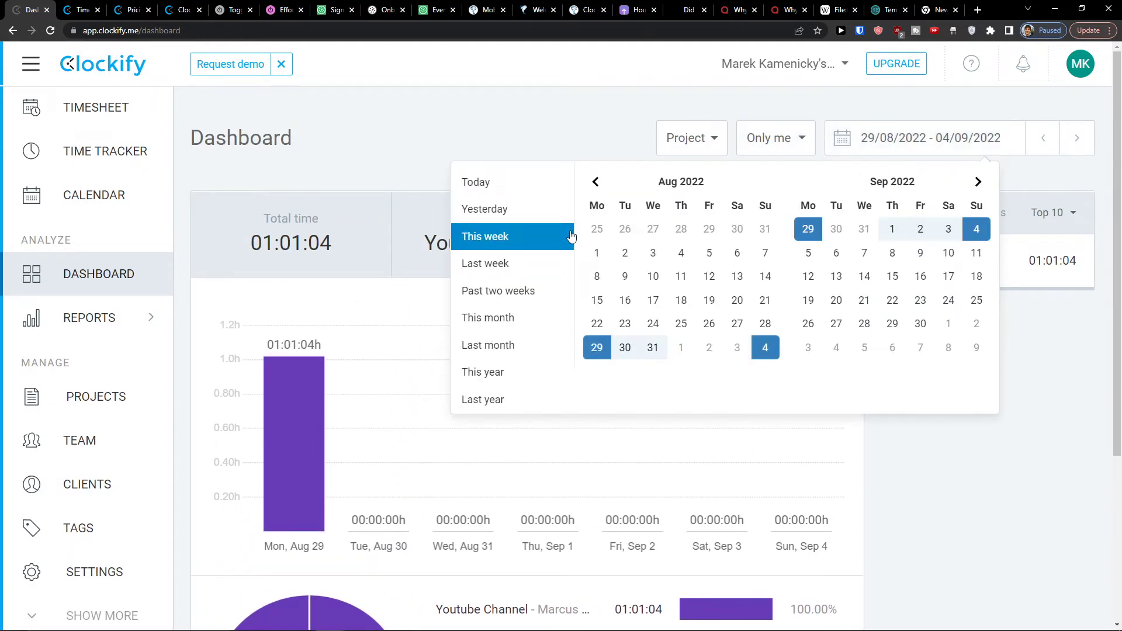
left_click(494, 318)
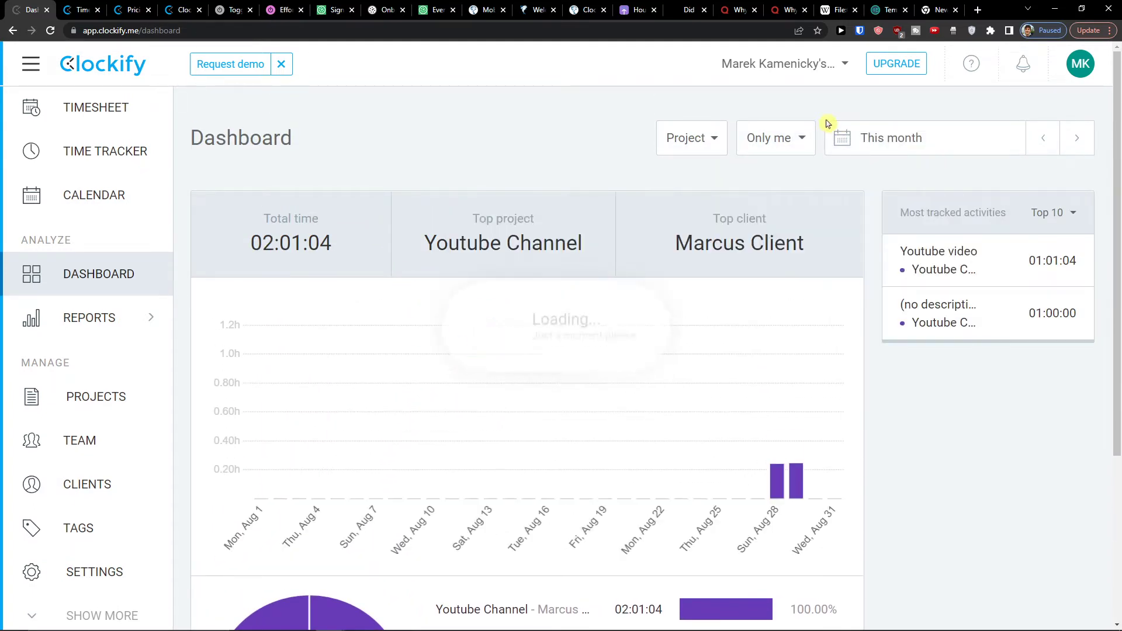
scroll(673, 257, "down", 2)
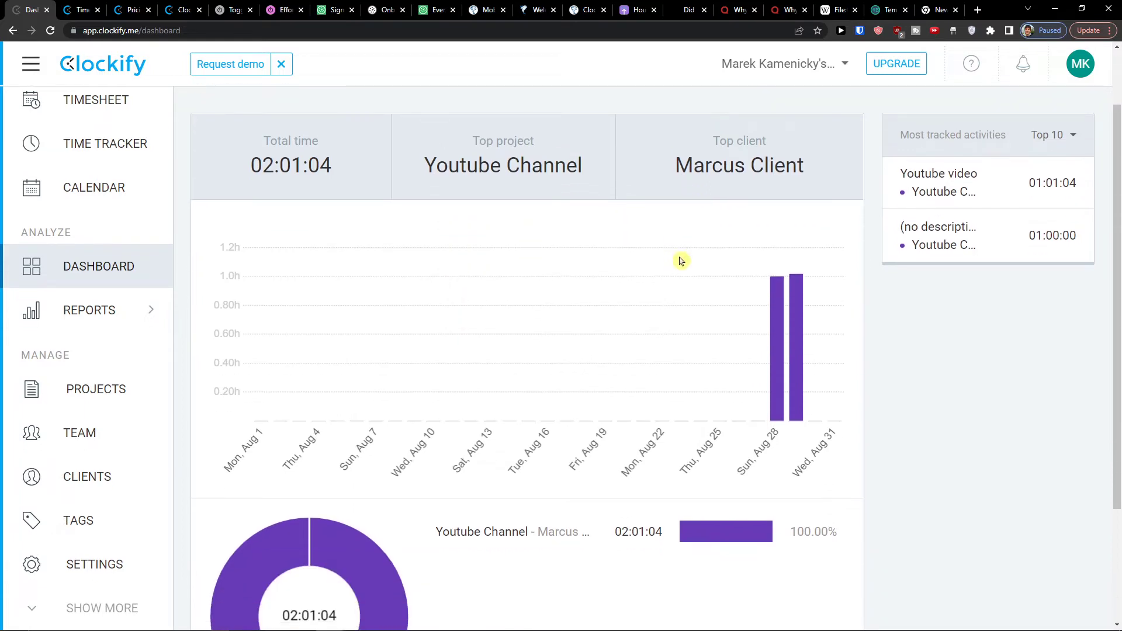
left_click(781, 323)
left_click(852, 322)
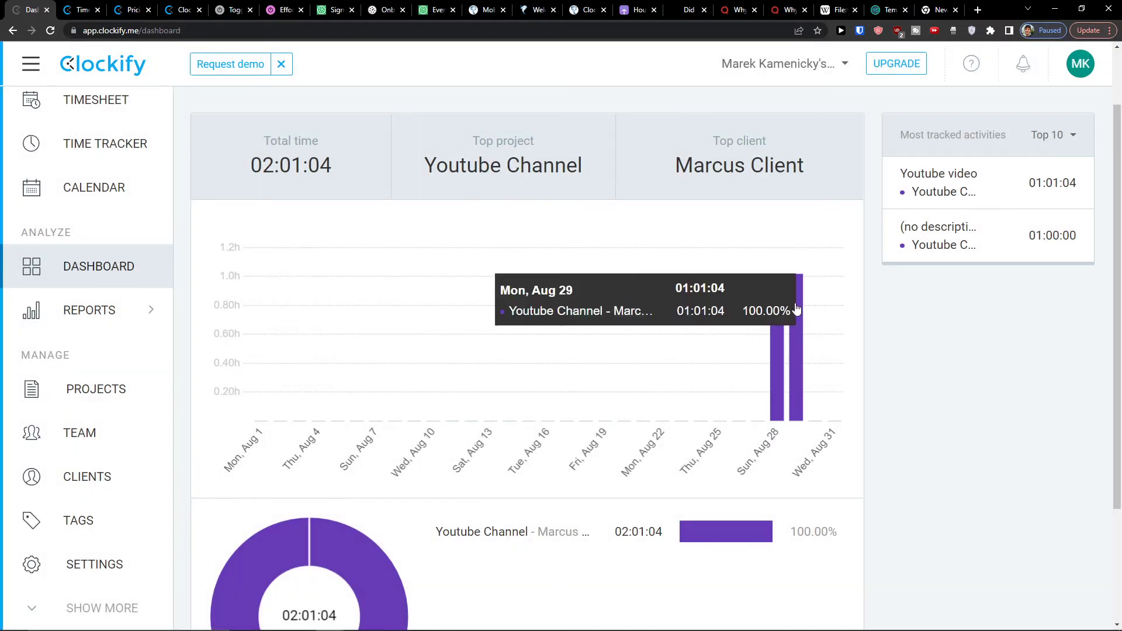
scroll(748, 307, "down", 3)
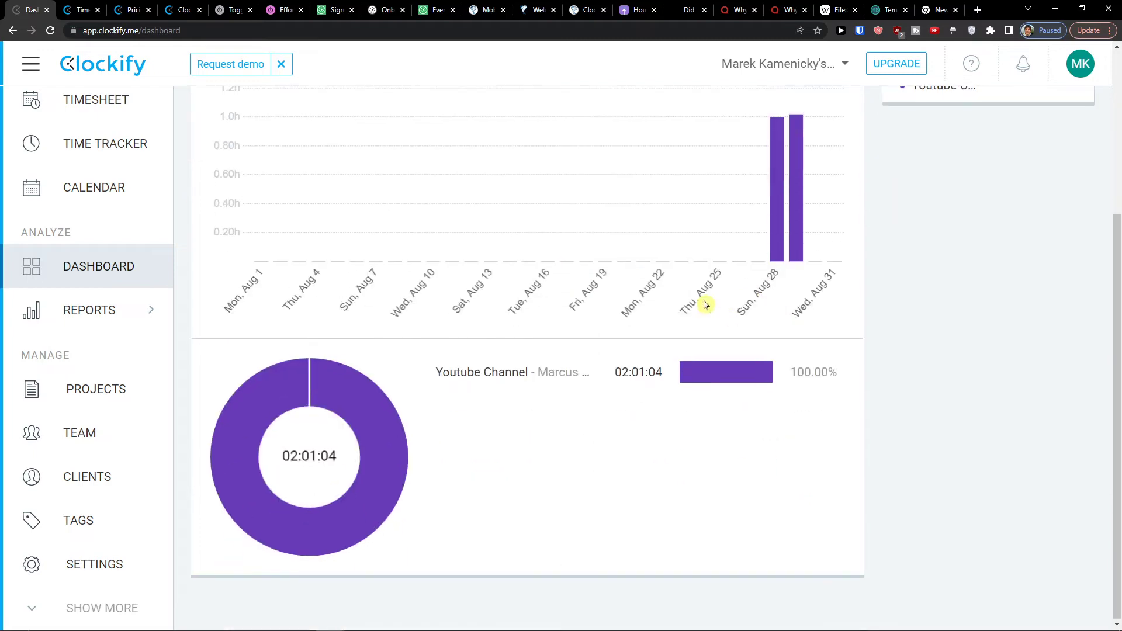
scroll(765, 368, "up", 4)
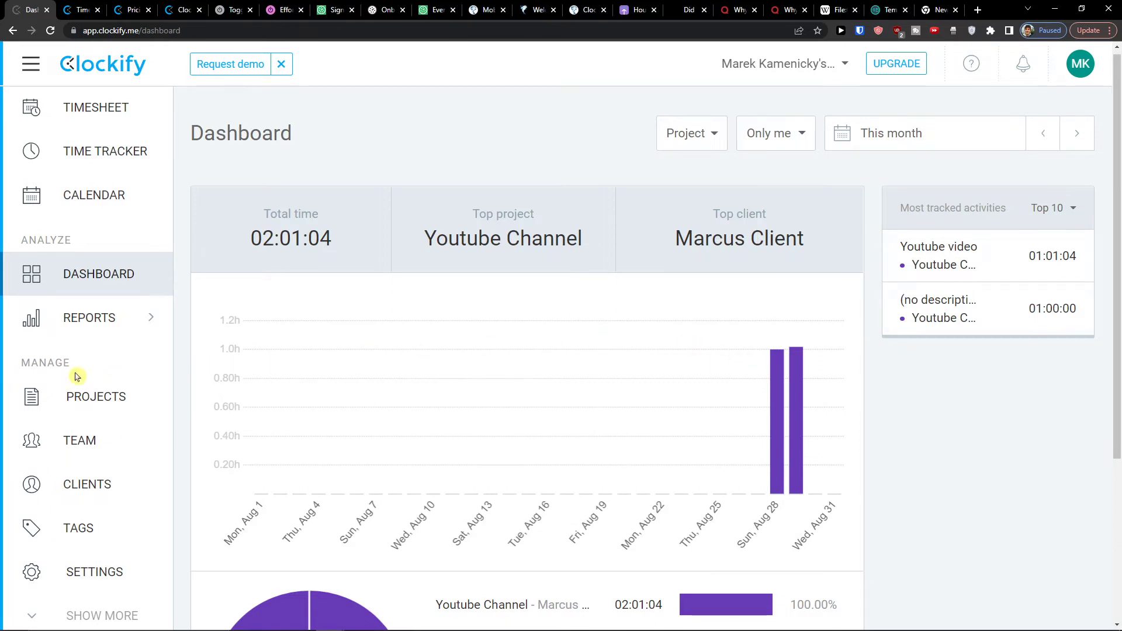
scroll(76, 376, "down", 3)
scroll(95, 386, "up", 1)
left_click(99, 615)
scroll(95, 507, "down", 3)
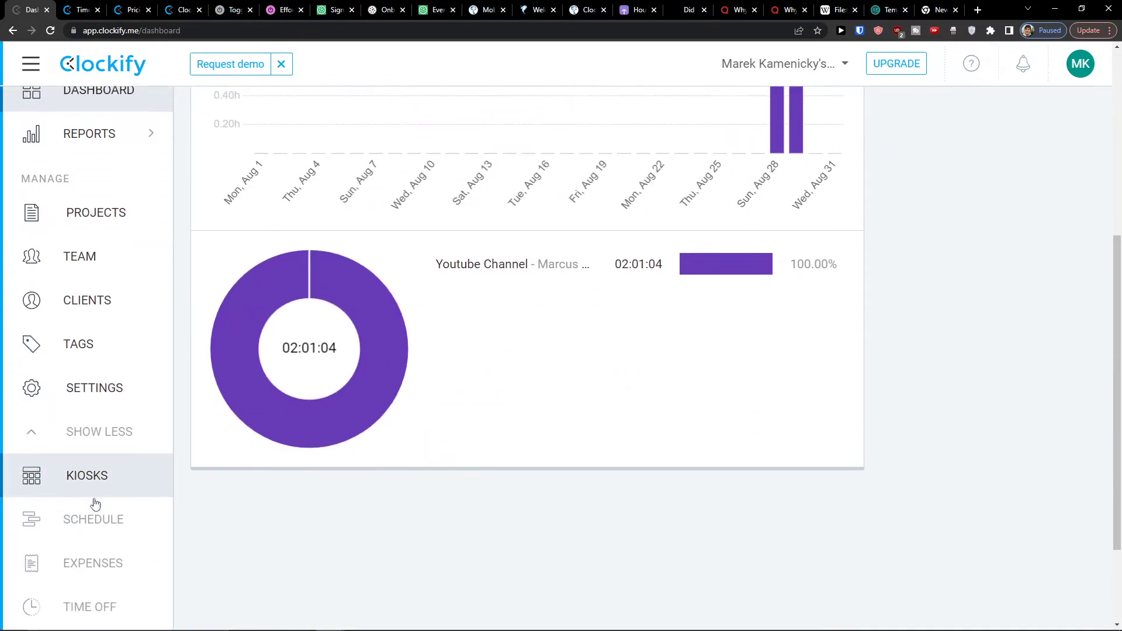
scroll(95, 507, "down", 2)
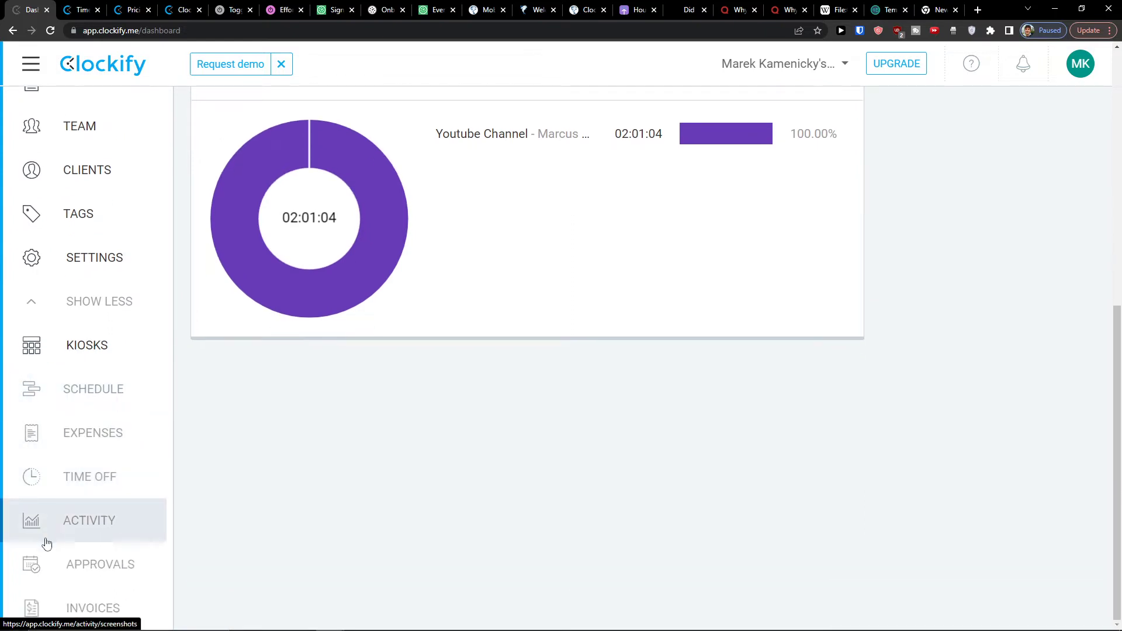
scroll(93, 408, "up", 1)
scroll(87, 421, "down", 1)
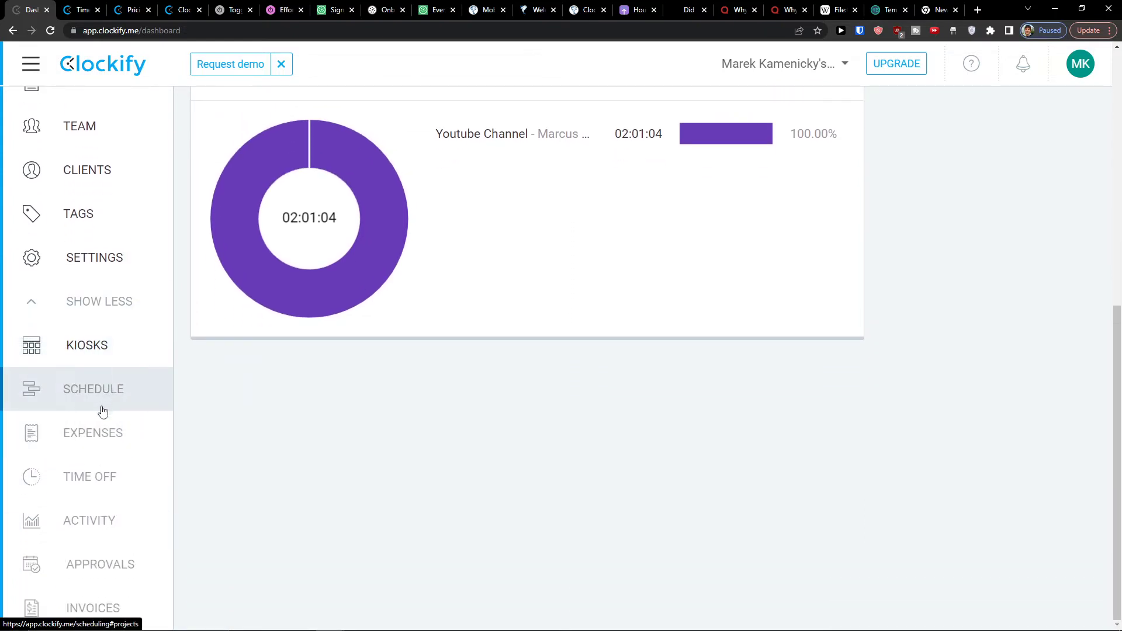
left_click(102, 340)
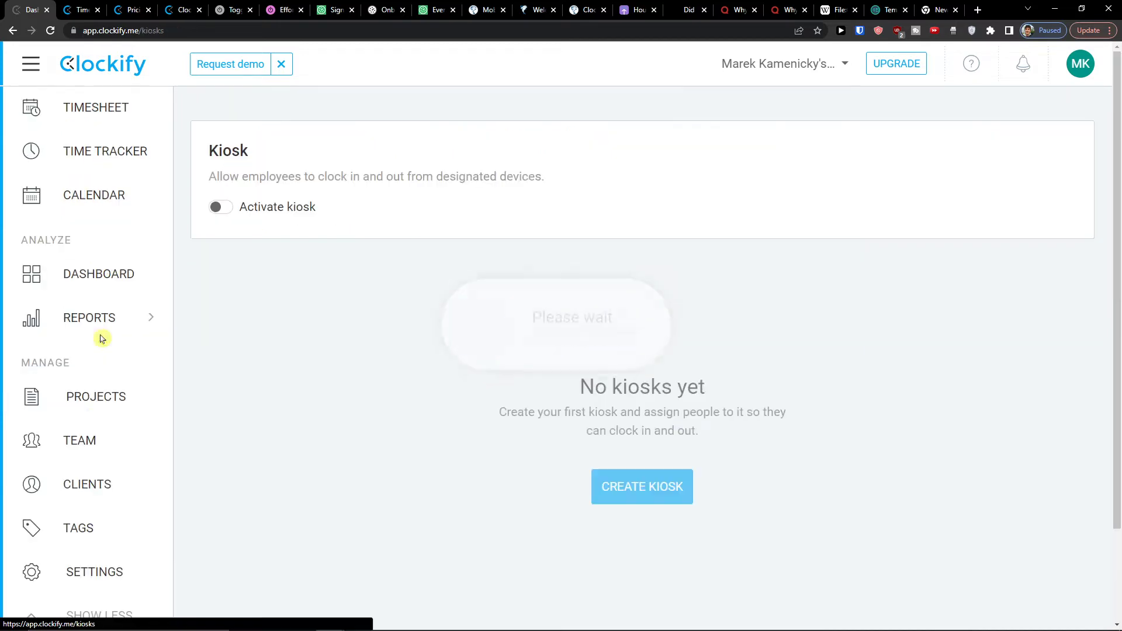
left_click(226, 212)
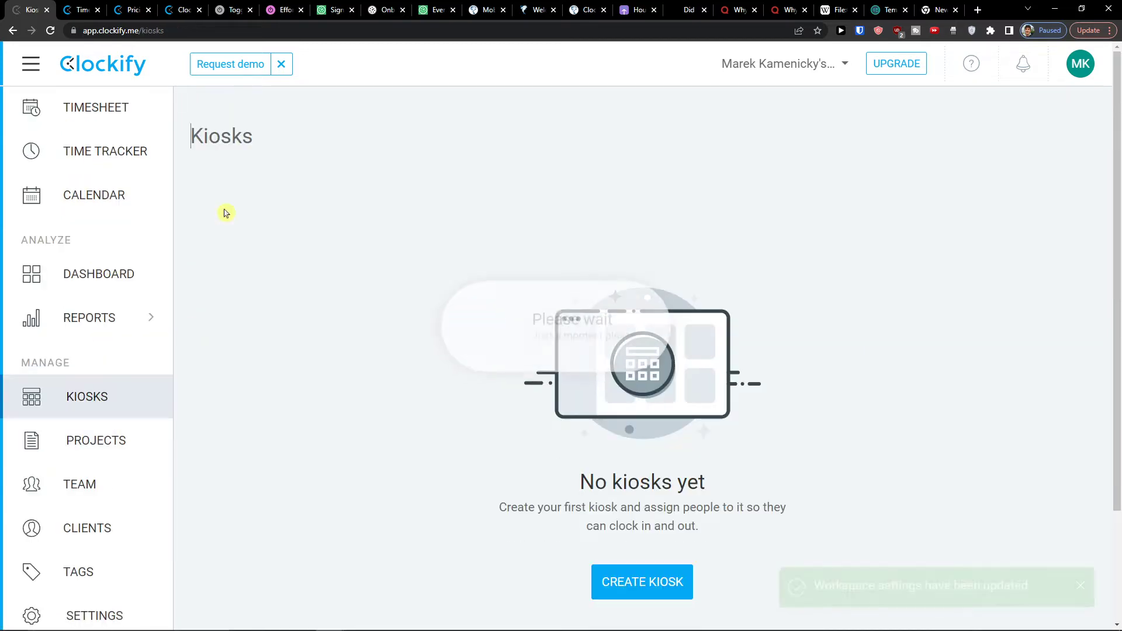
scroll(128, 374, "down", 3)
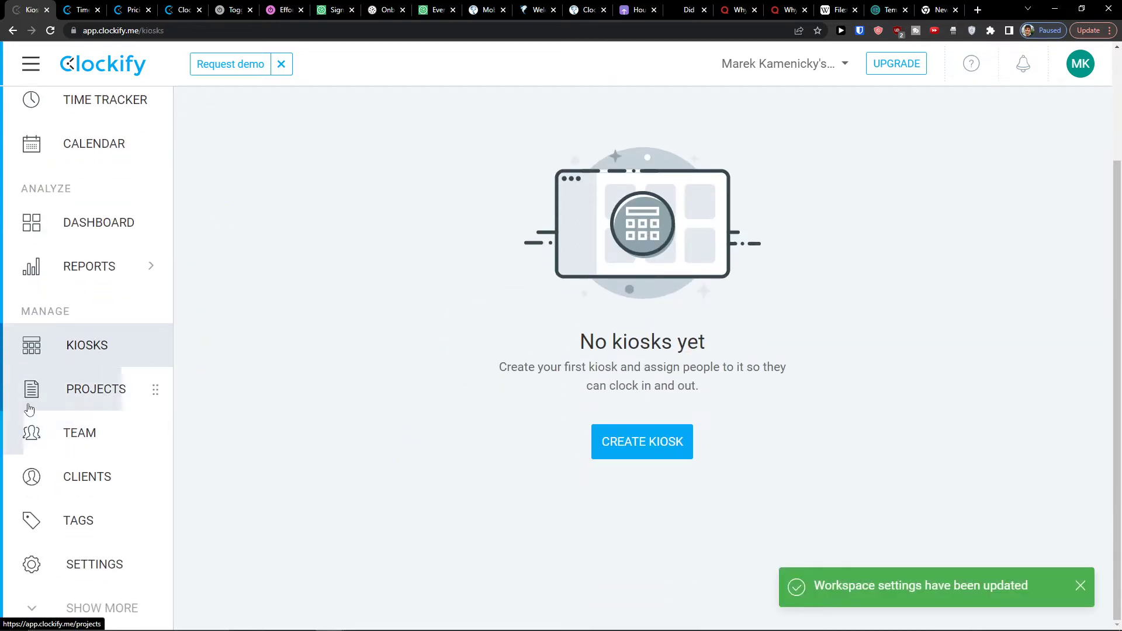
left_click(82, 564)
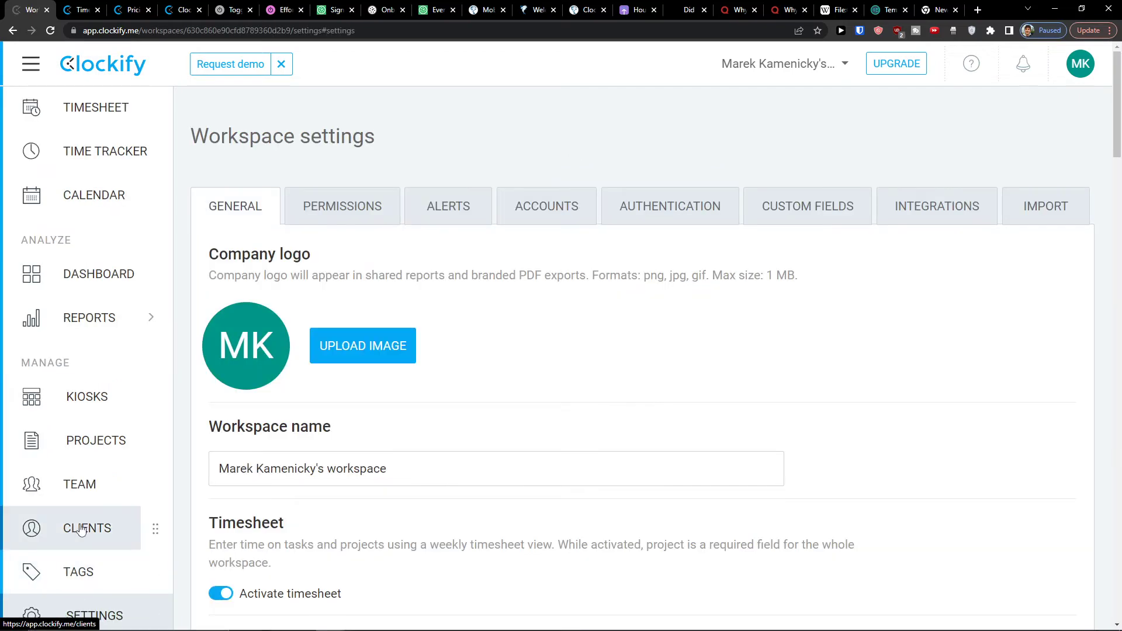
scroll(82, 530, "down", 10)
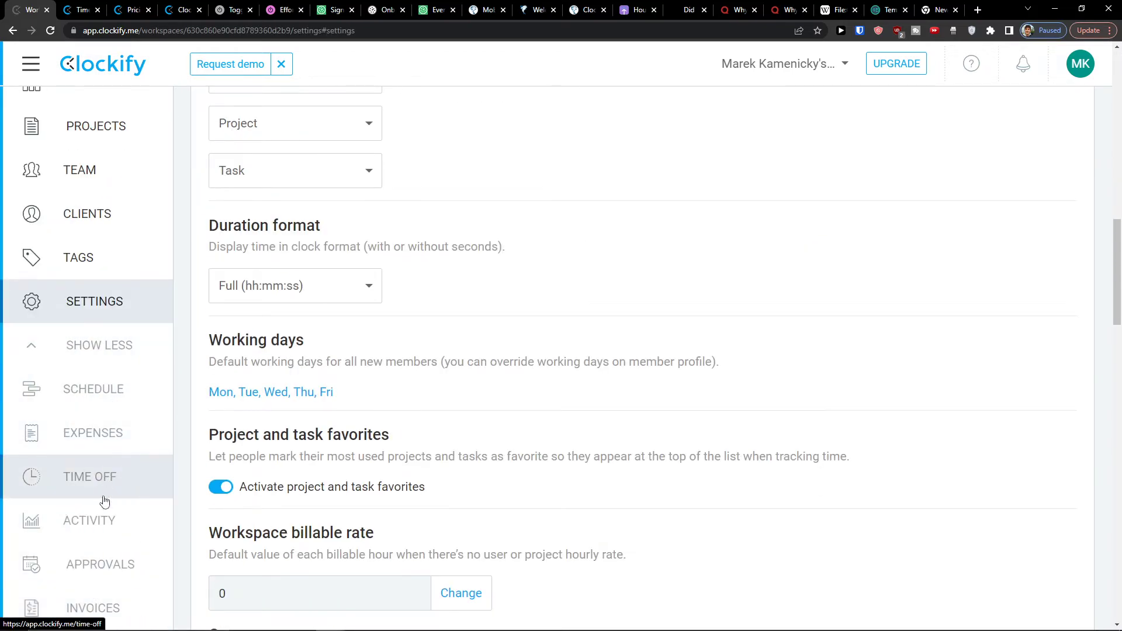
scroll(175, 474, "up", 3)
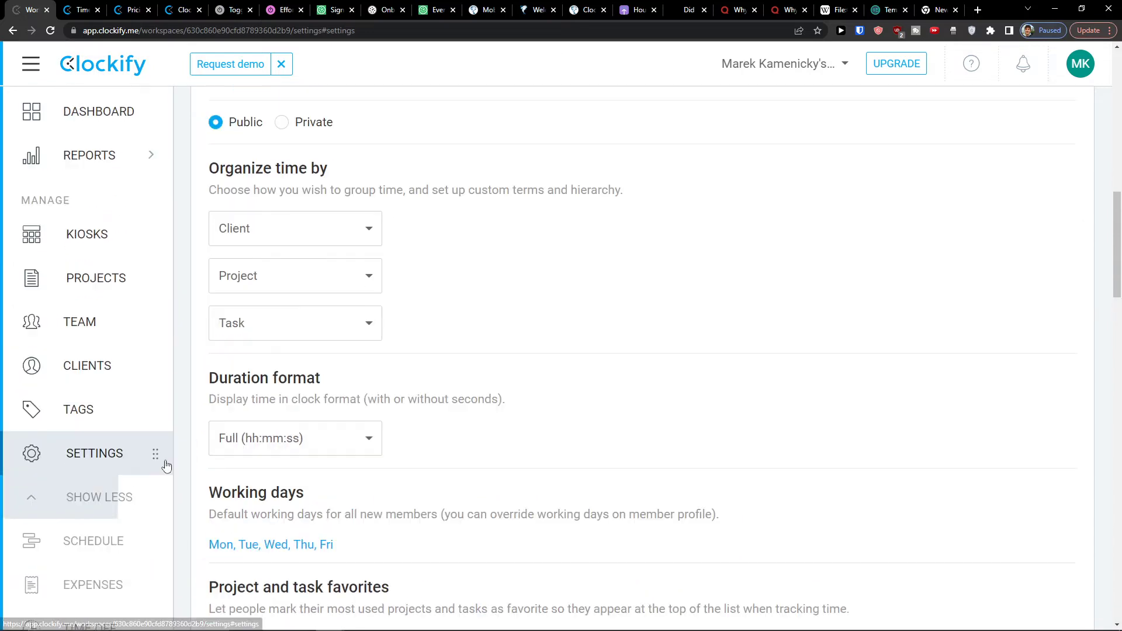
scroll(240, 430, "up", 9)
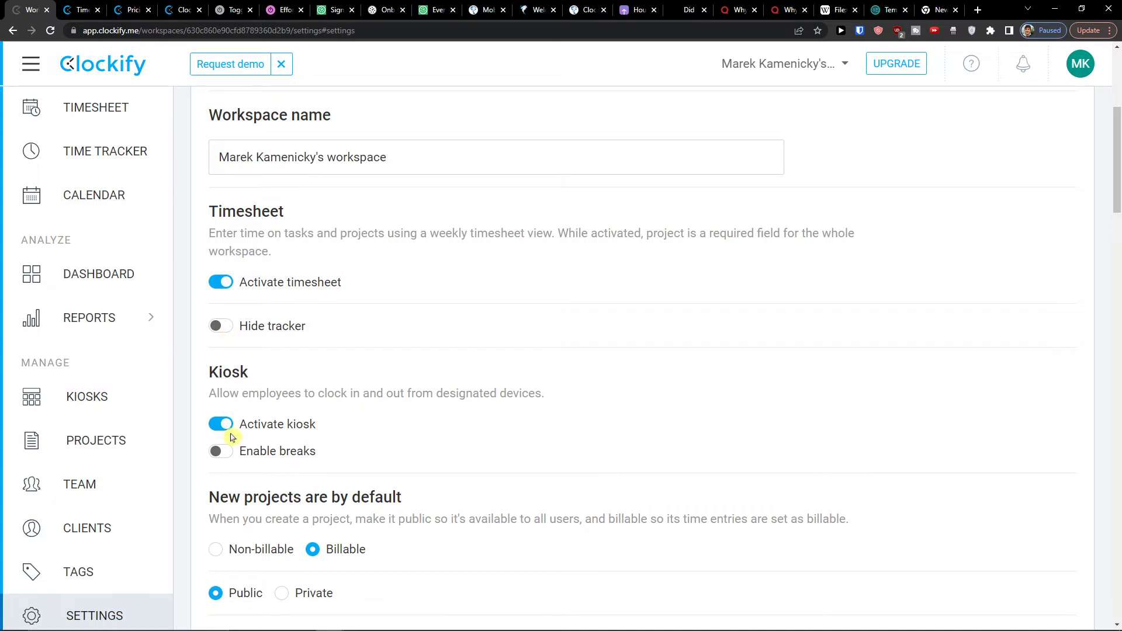
scroll(232, 437, "up", 1)
scroll(321, 370, "down", 4)
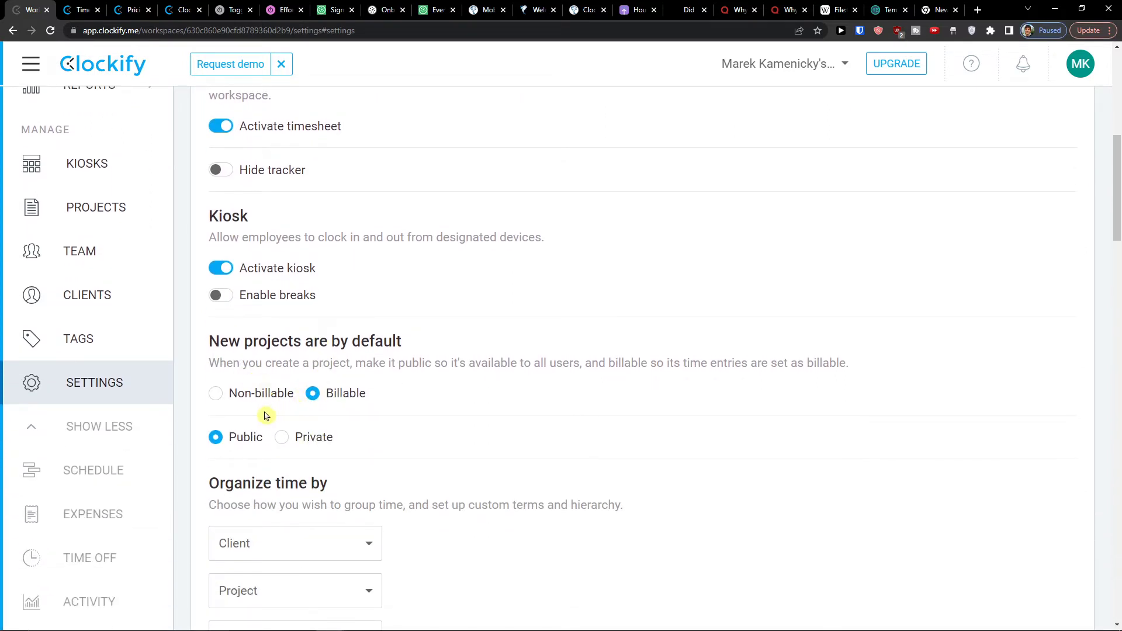
scroll(263, 415, "down", 4)
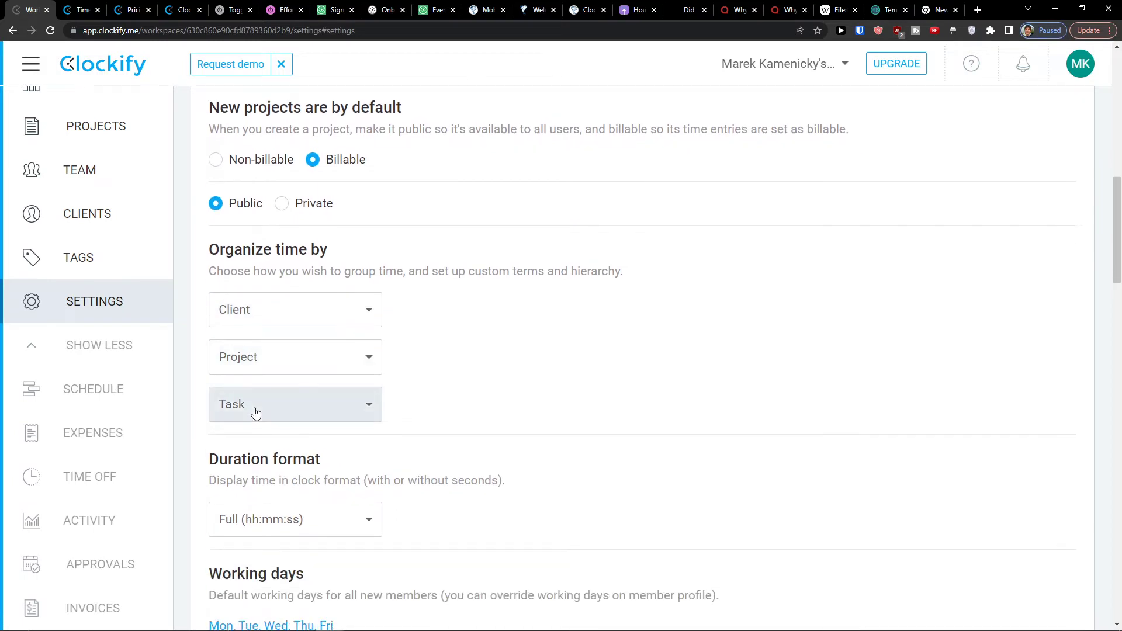
scroll(256, 413, "down", 3)
scroll(251, 439, "down", 1)
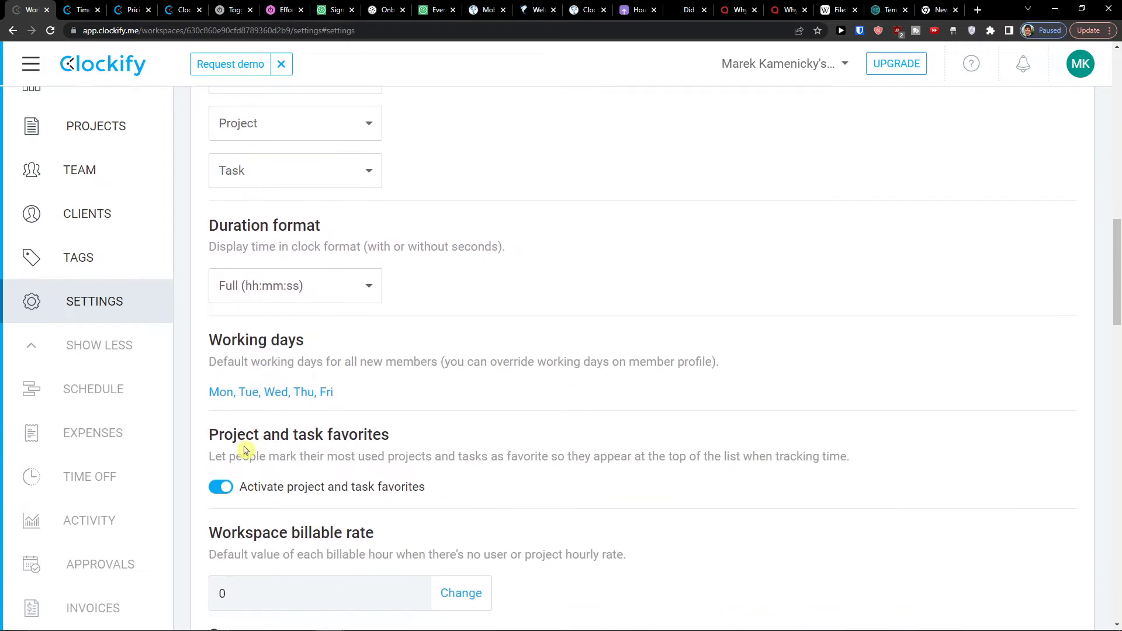
scroll(71, 374, "up", 3)
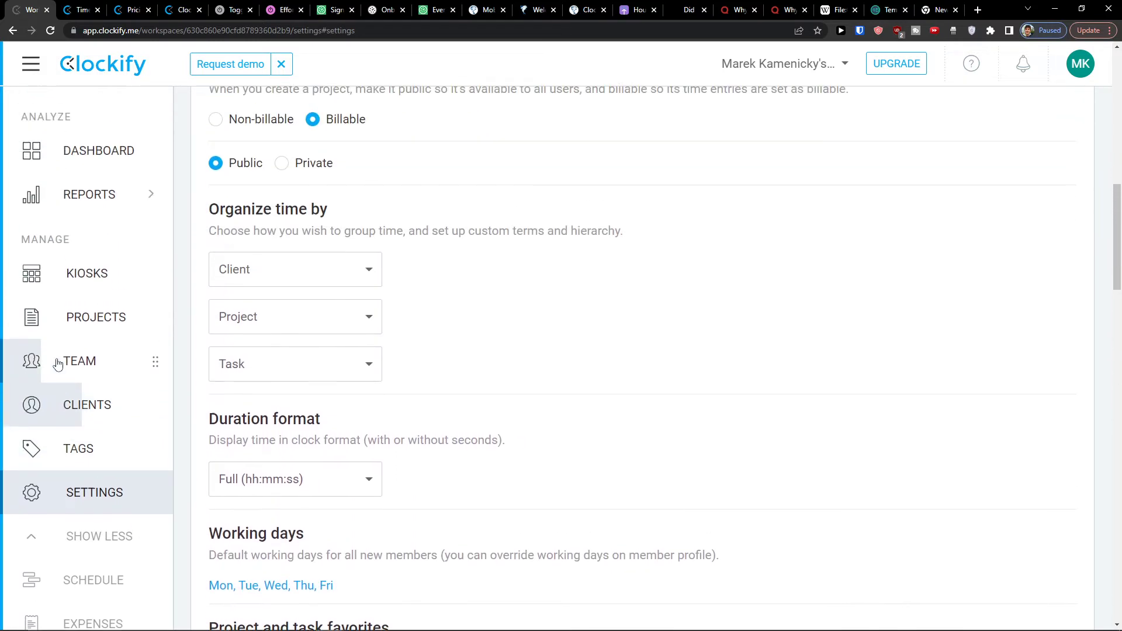
left_click(92, 457)
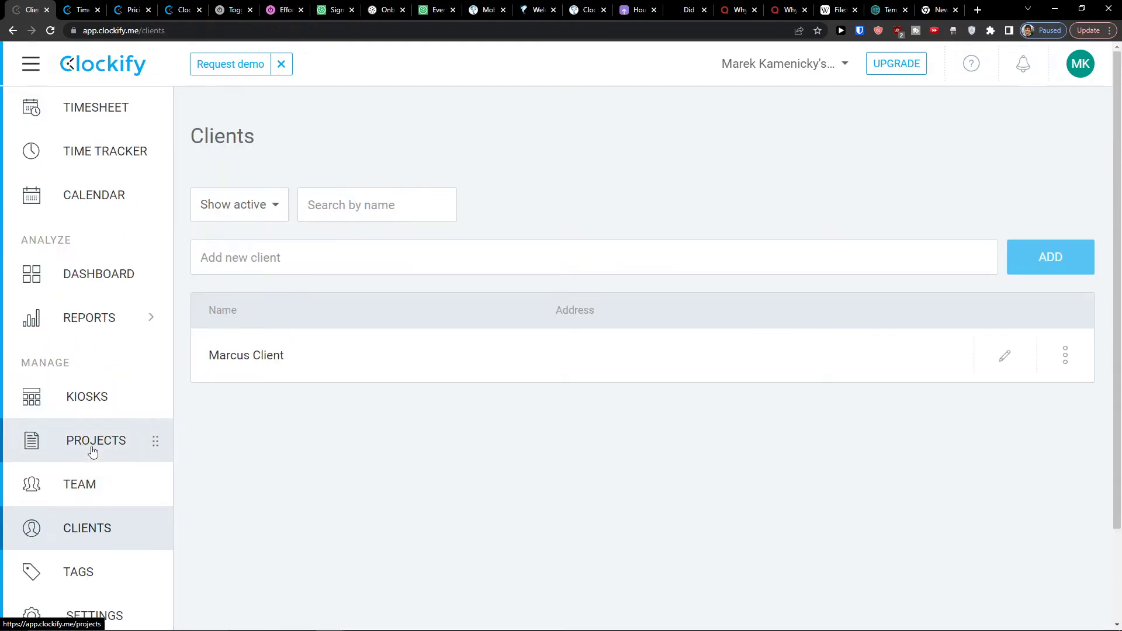
left_click(92, 416)
Create a kiosk named Kiosk, assigned to Everyone, with Youtube Channel as default project.
left_click(634, 595)
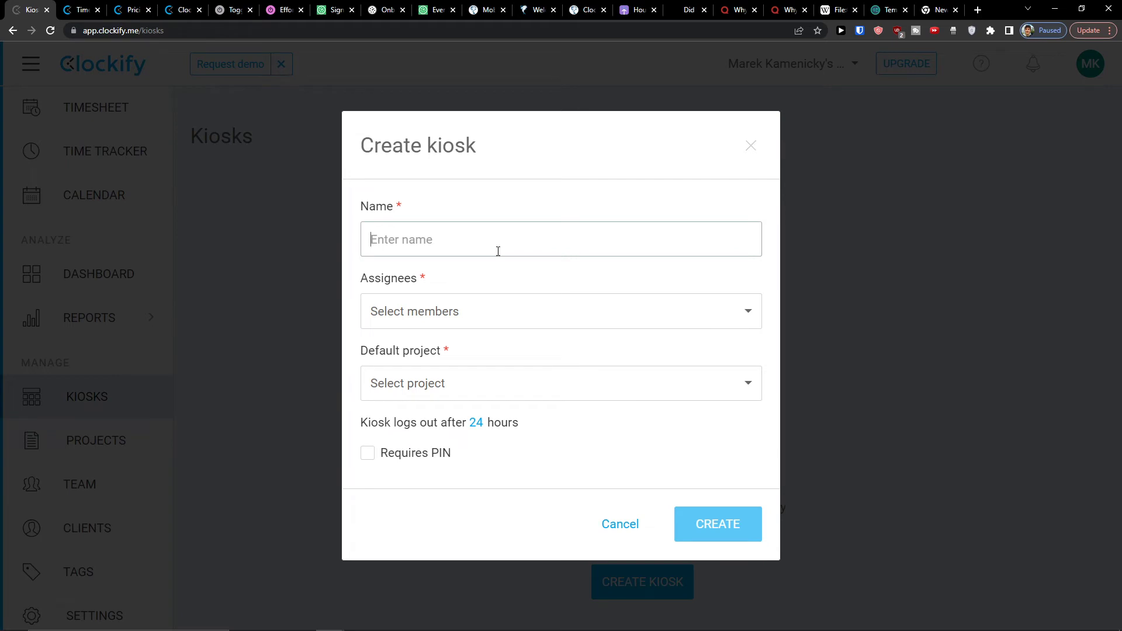
left_click(479, 322)
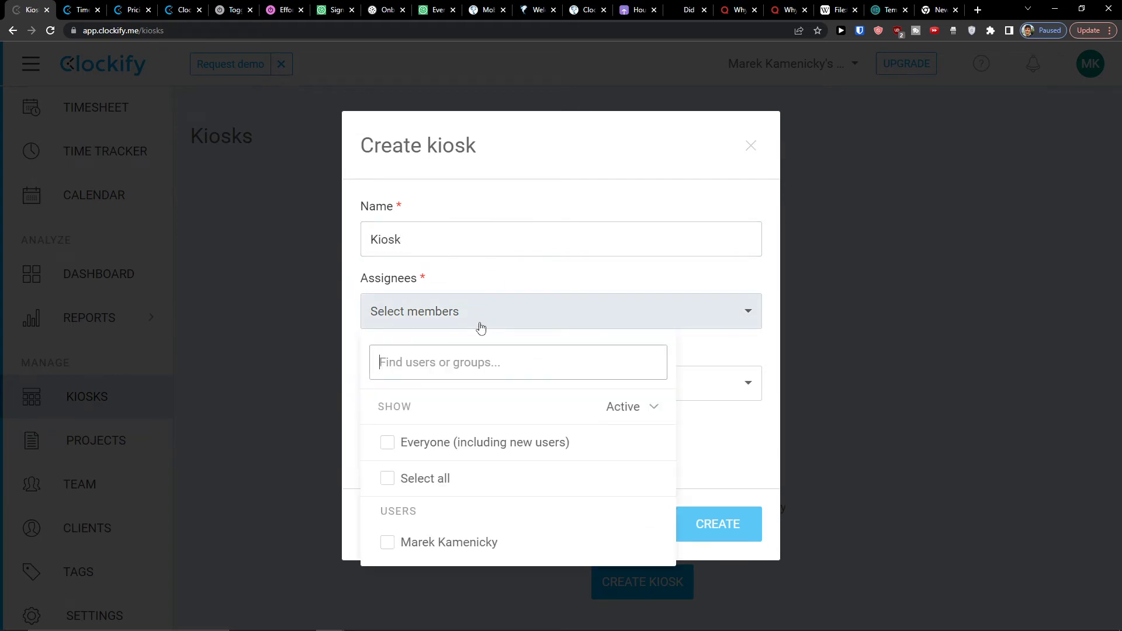
left_click(443, 456)
left_click(685, 459)
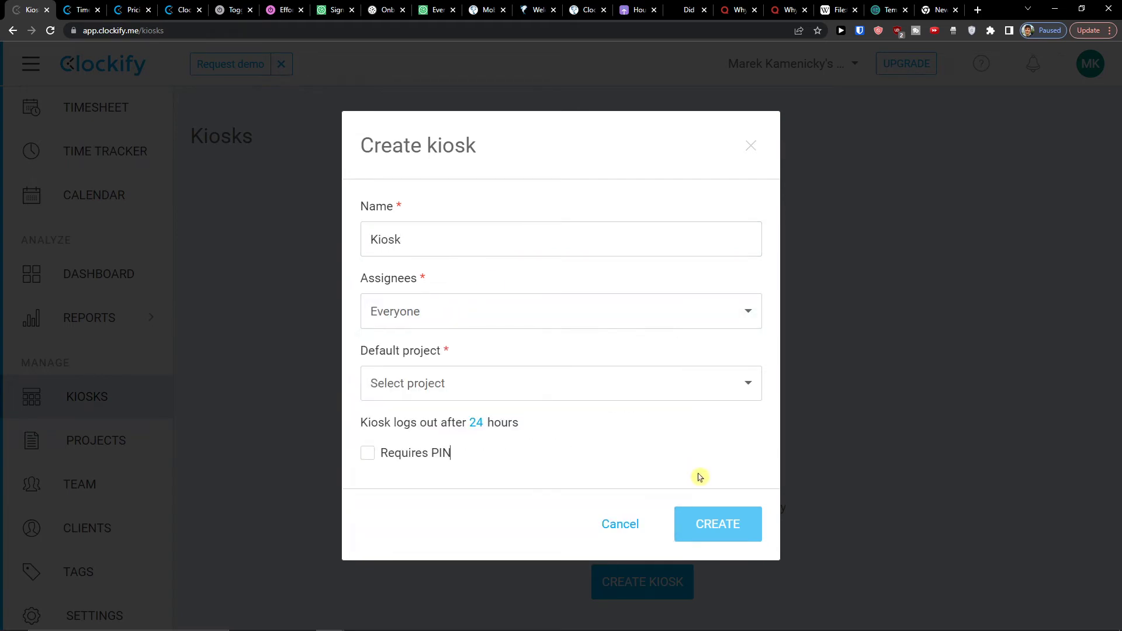
double_click(393, 459)
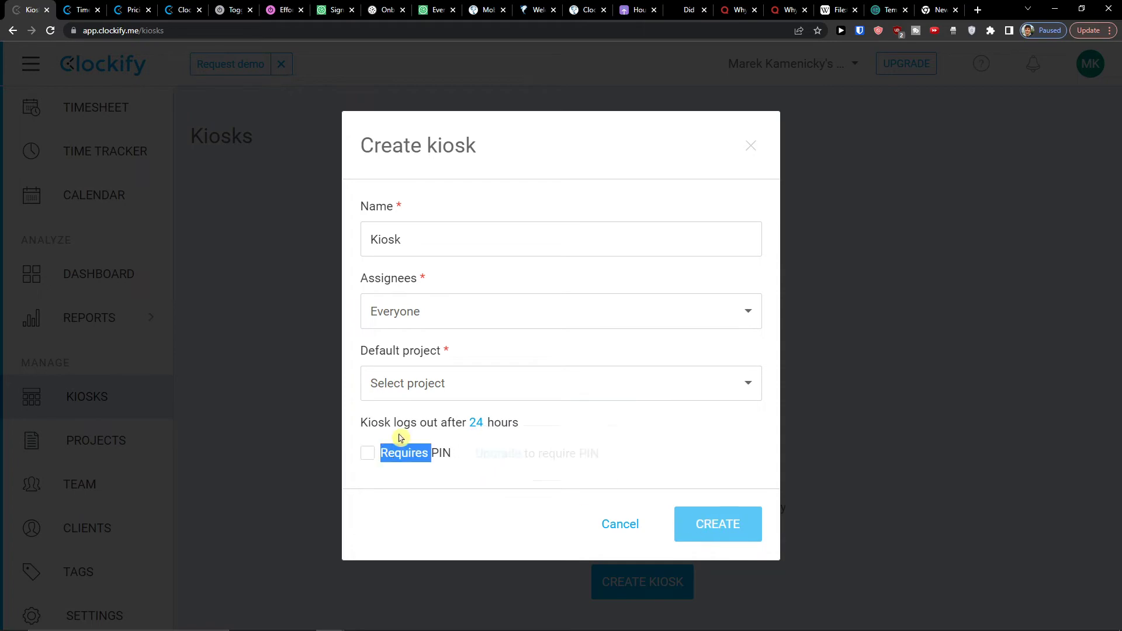
left_click(403, 386)
left_click(507, 512)
left_click(692, 520)
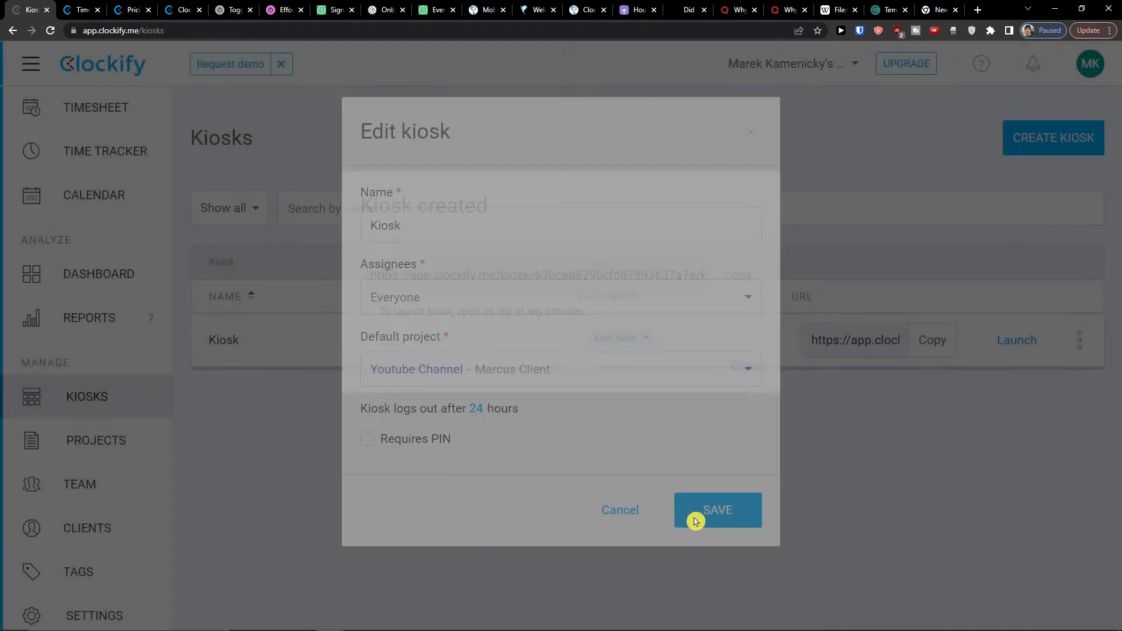
left_click(744, 421)
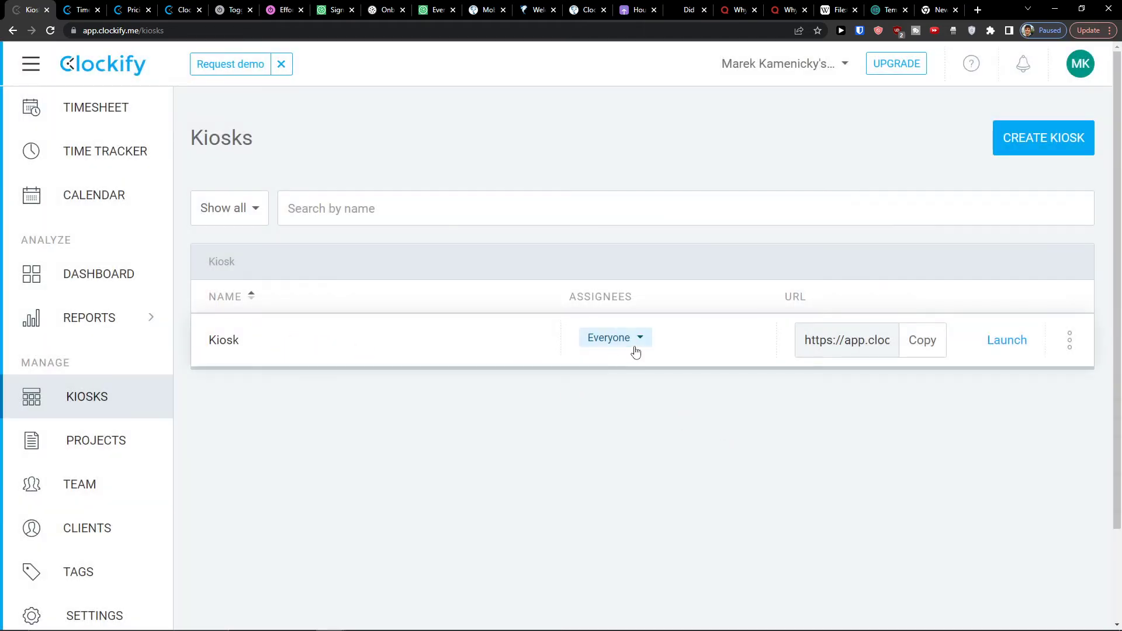
Copy the kiosk's URL and load its login page in a new browser tab.
left_click(920, 341)
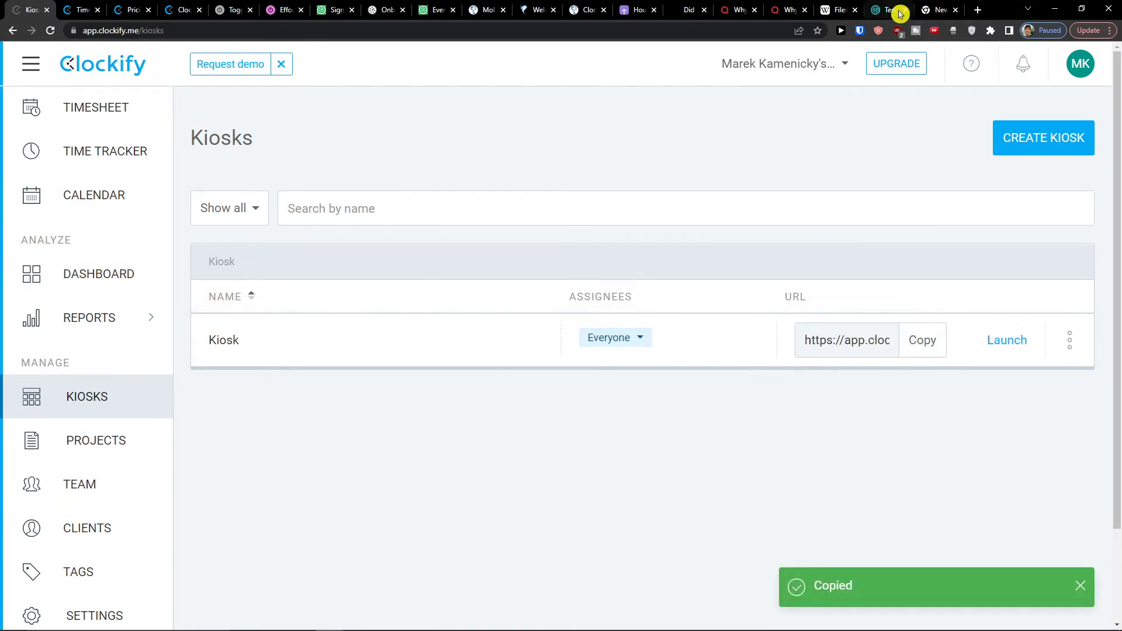
left_click(978, 9)
key("ctrl+v")
key("Return")
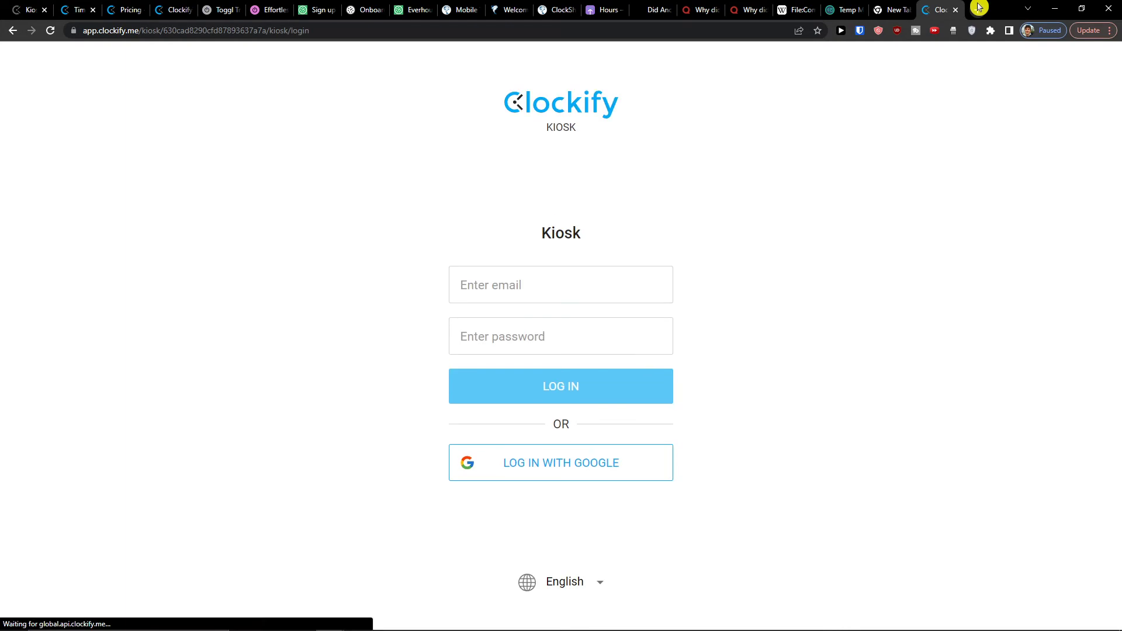
Back on the Kiosks list, start and cancel a kiosk launch, then move the login tab left.
left_click(74, 7)
left_click(37, 7)
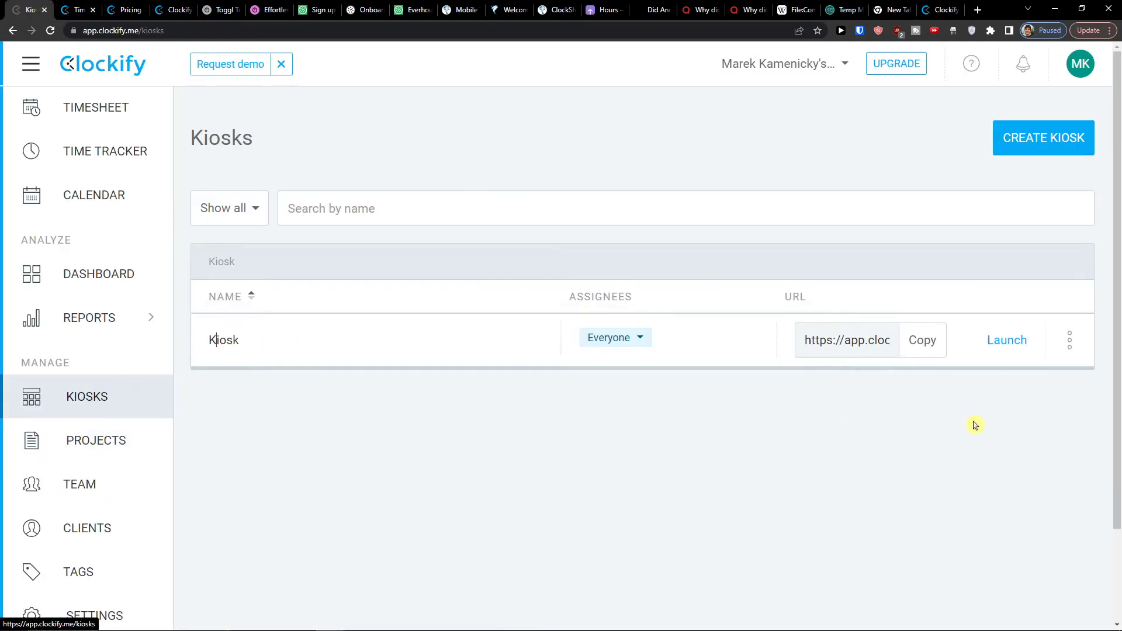
left_click(1009, 343)
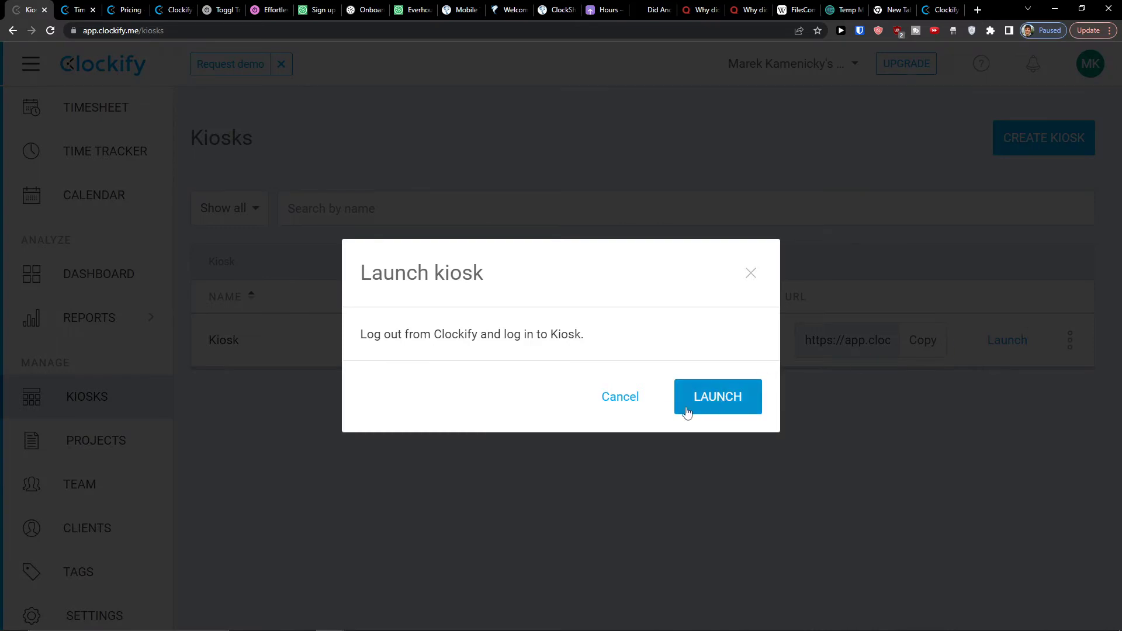
left_click(752, 276)
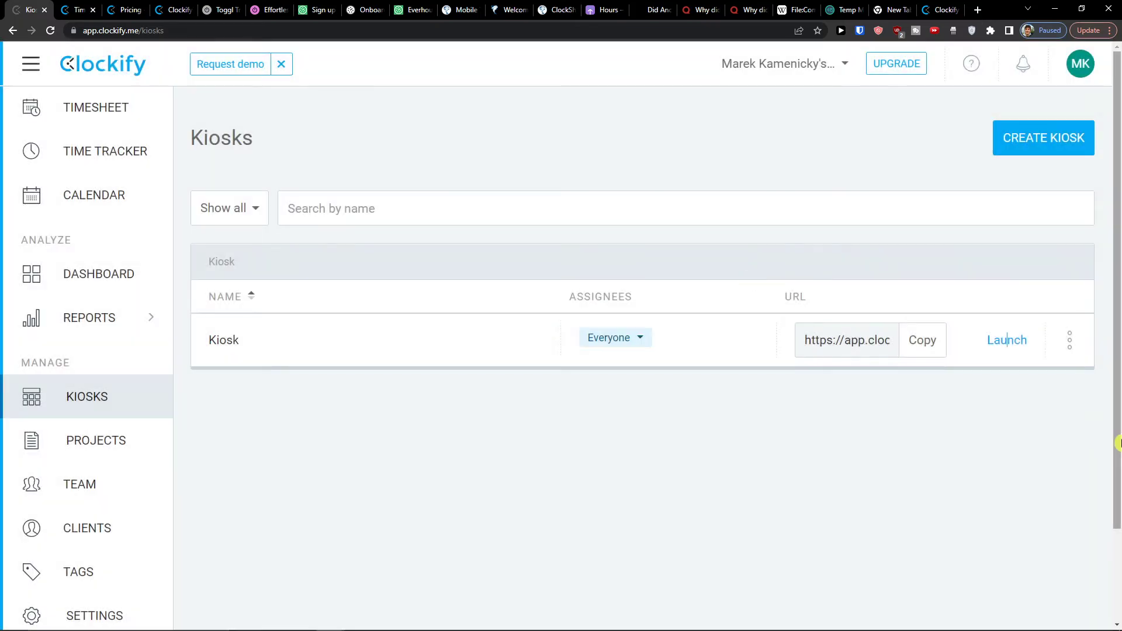
left_click(493, 5)
left_click_drag(493, 5, 386, 7)
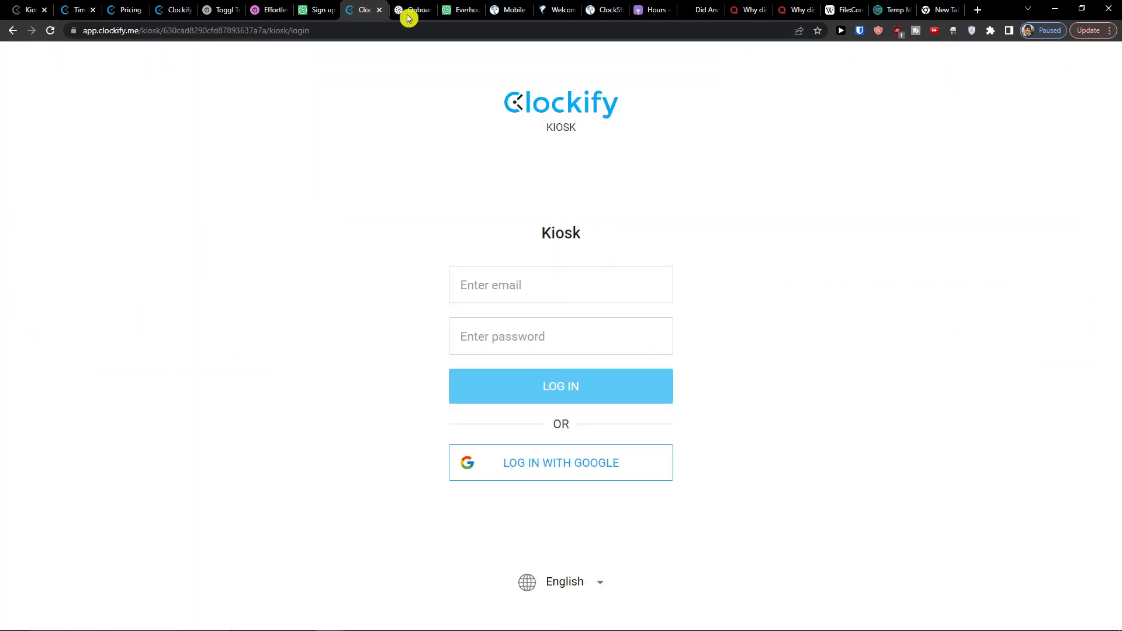
left_click(28, 9)
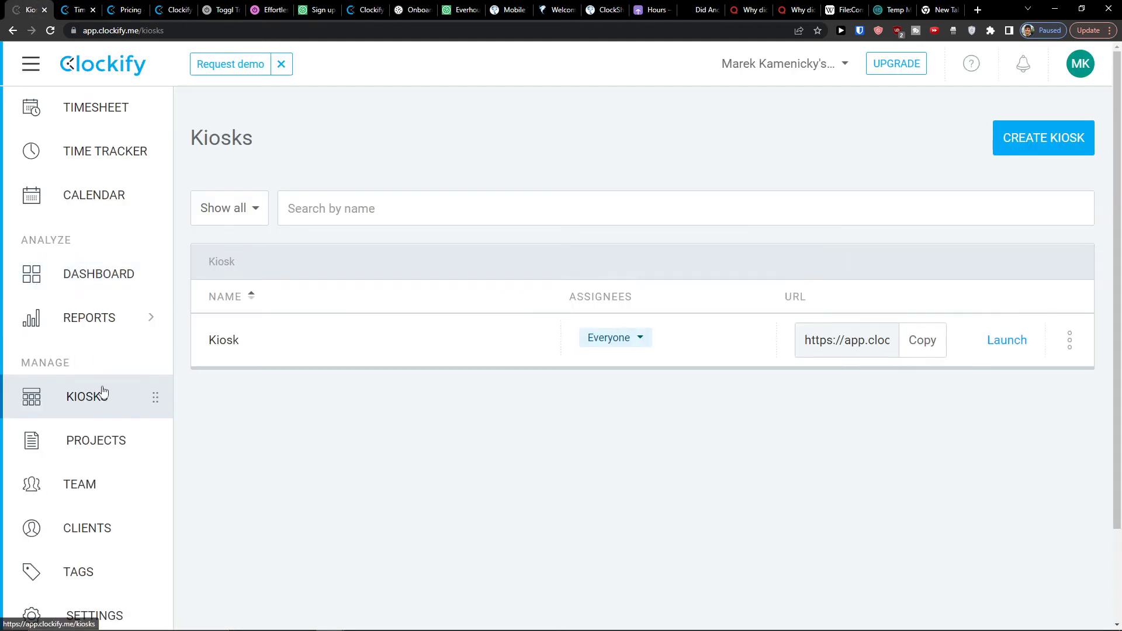
Show this week's timesheet, then enter 'clockify vs' in a new browser tab.
left_click(115, 101)
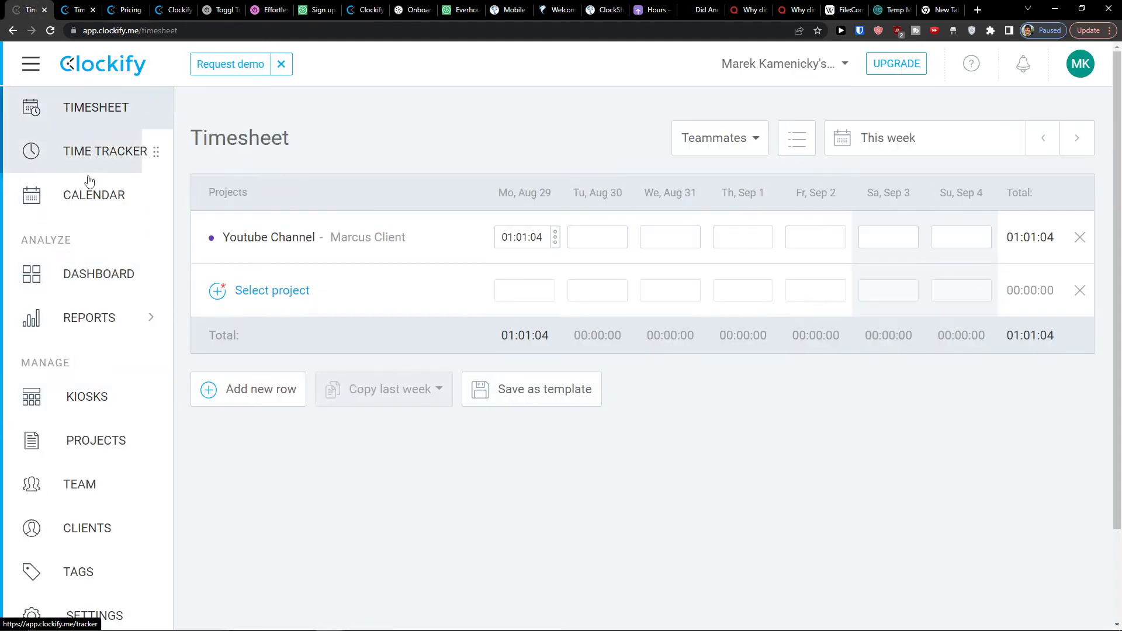
left_click(982, 10)
type("clockify vs")
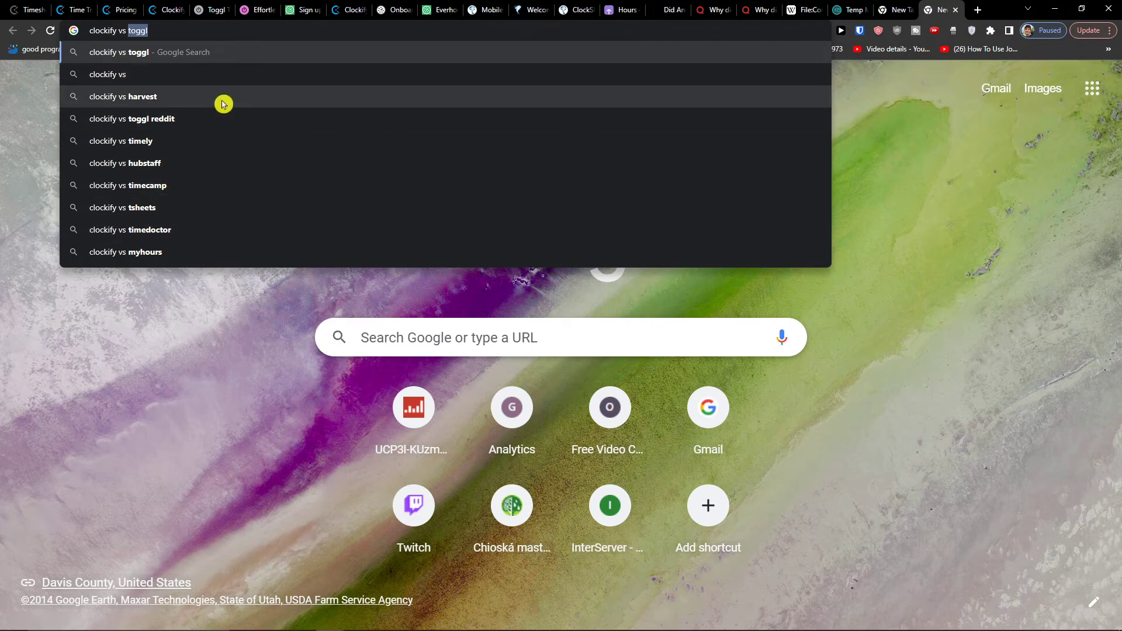
Search Google for 'tsheets' in a new tab, clear the query, and return to Clockify integrations.
left_click(978, 10)
type("tsheets")
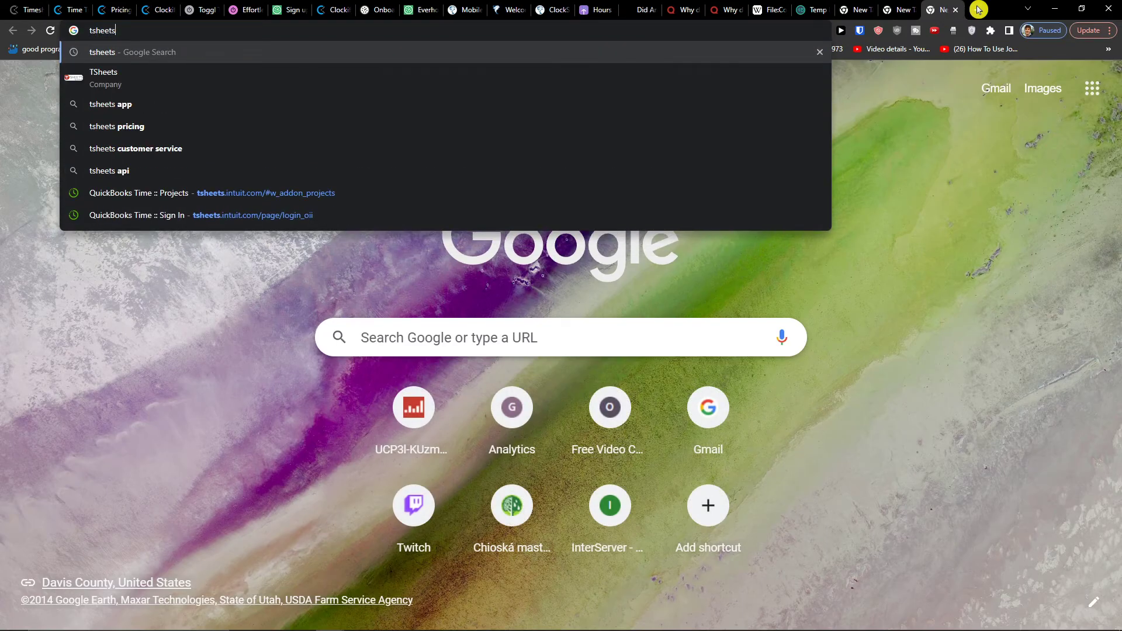
key("Return")
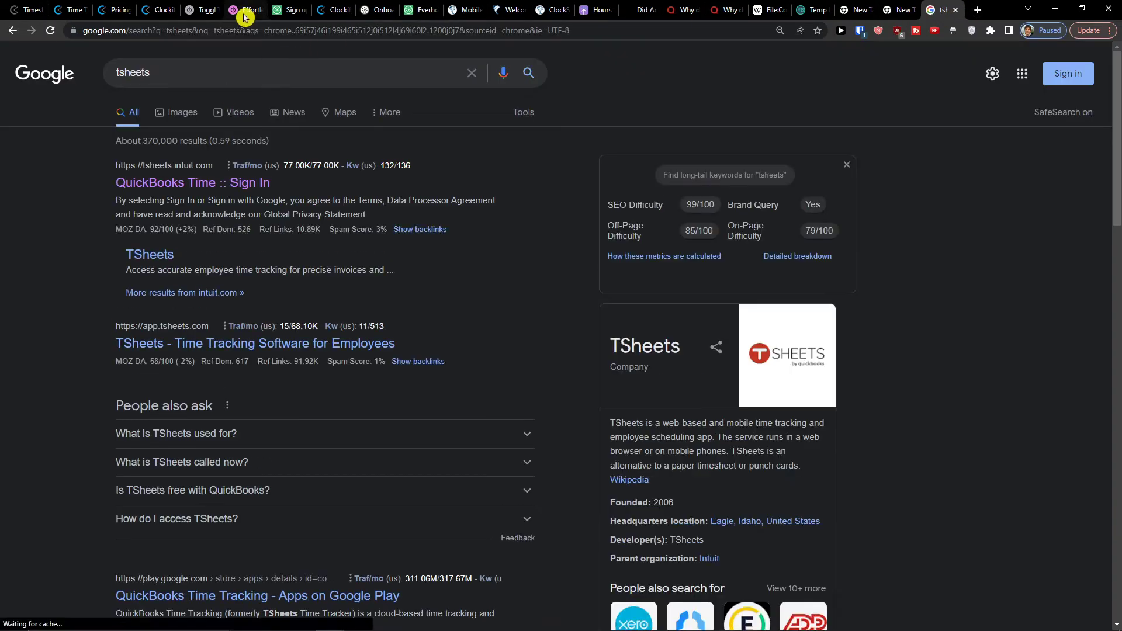
left_click(194, 77)
key("BackSpace")
key("BackSpace")
key("BackSpace")
key("BackSpace")
key("BackSpace")
key("BackSpace")
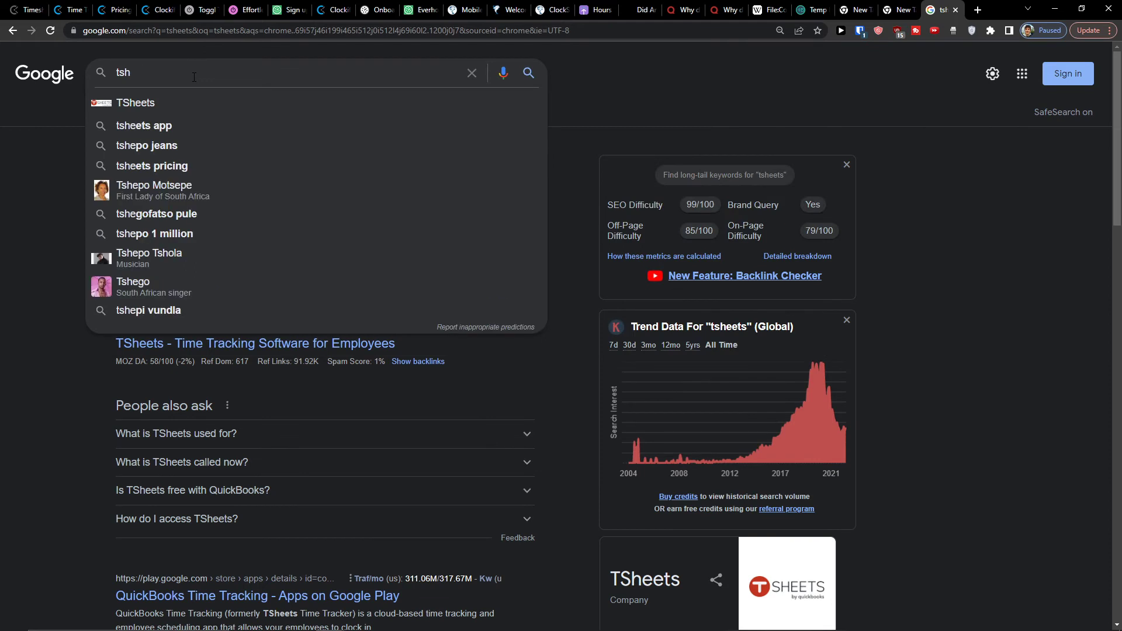
key("BackSpace")
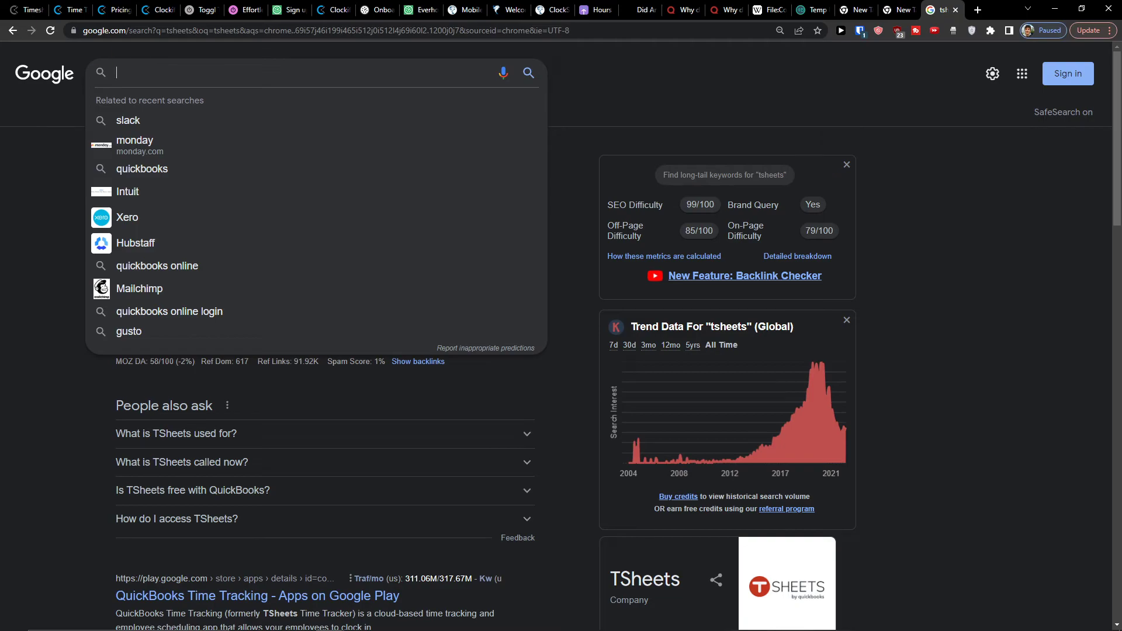
left_click(69, 10)
scroll(117, 60, "down", 1)
scroll(143, 50, "up", 1)
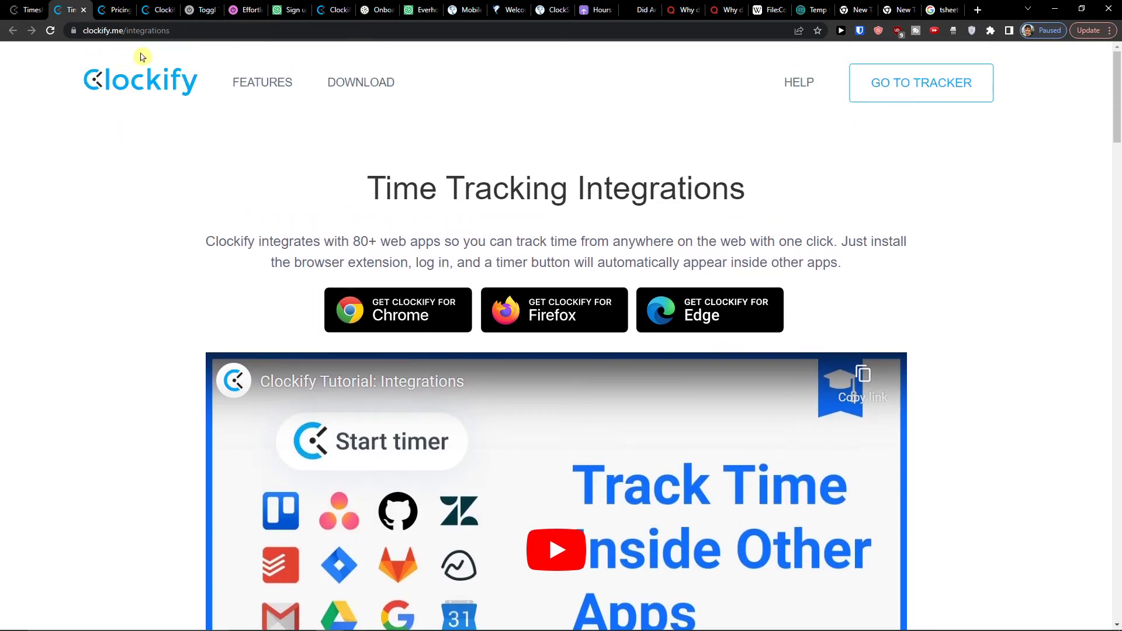
middle_click(370, 309)
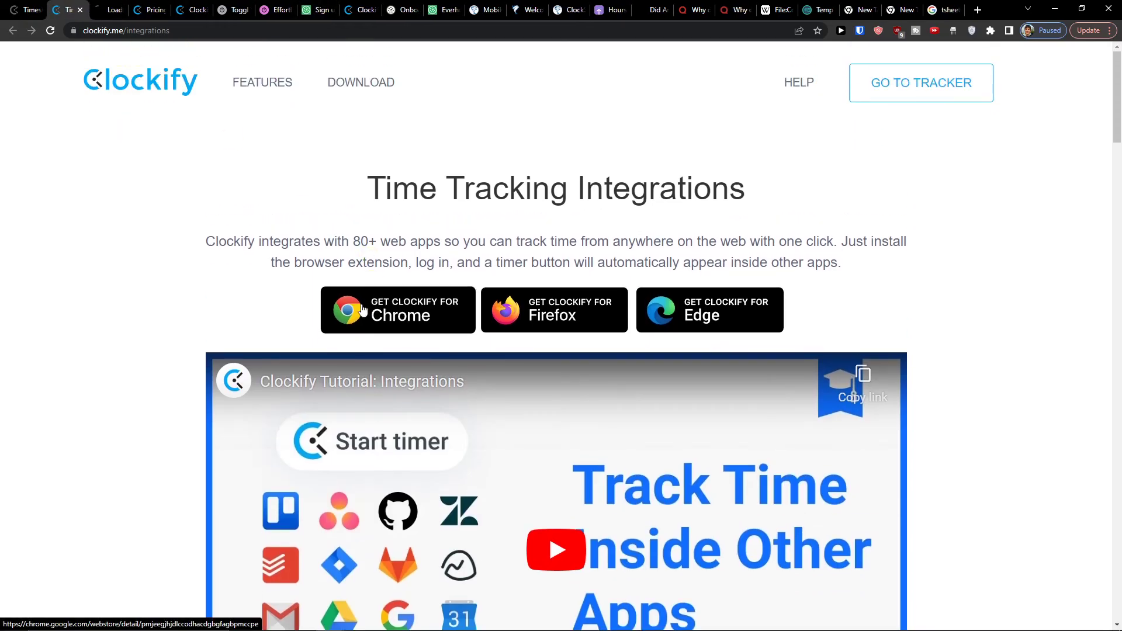
left_click(96, 5)
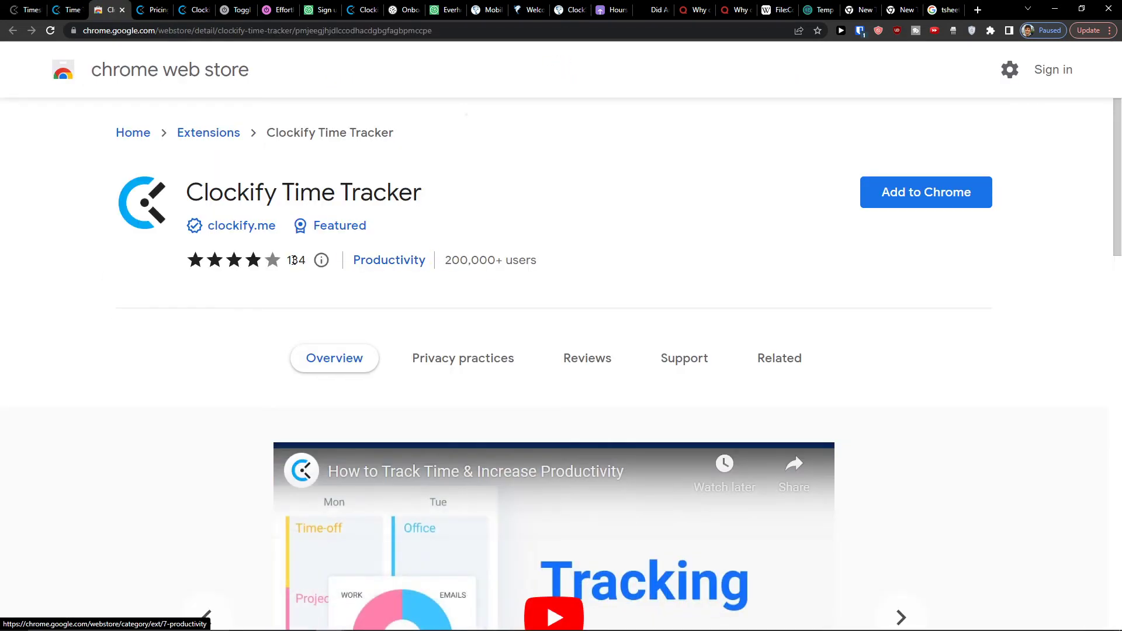
scroll(634, 266, "down", 1)
scroll(631, 265, "up", 1)
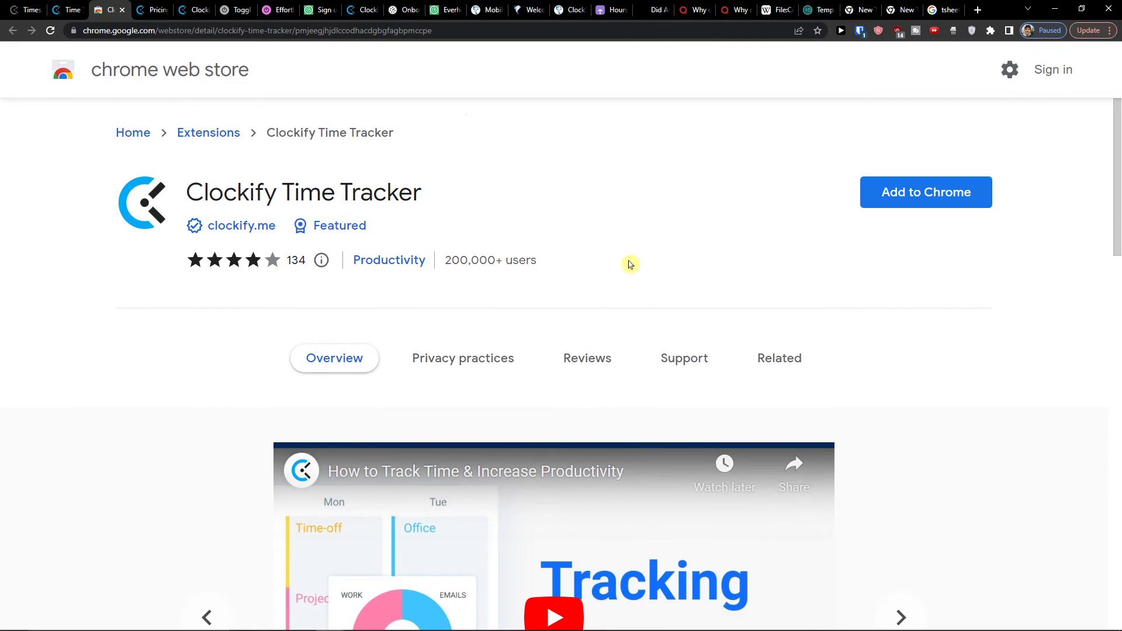
scroll(586, 282, "down", 1)
left_click(587, 282)
scroll(575, 279, "down", 5)
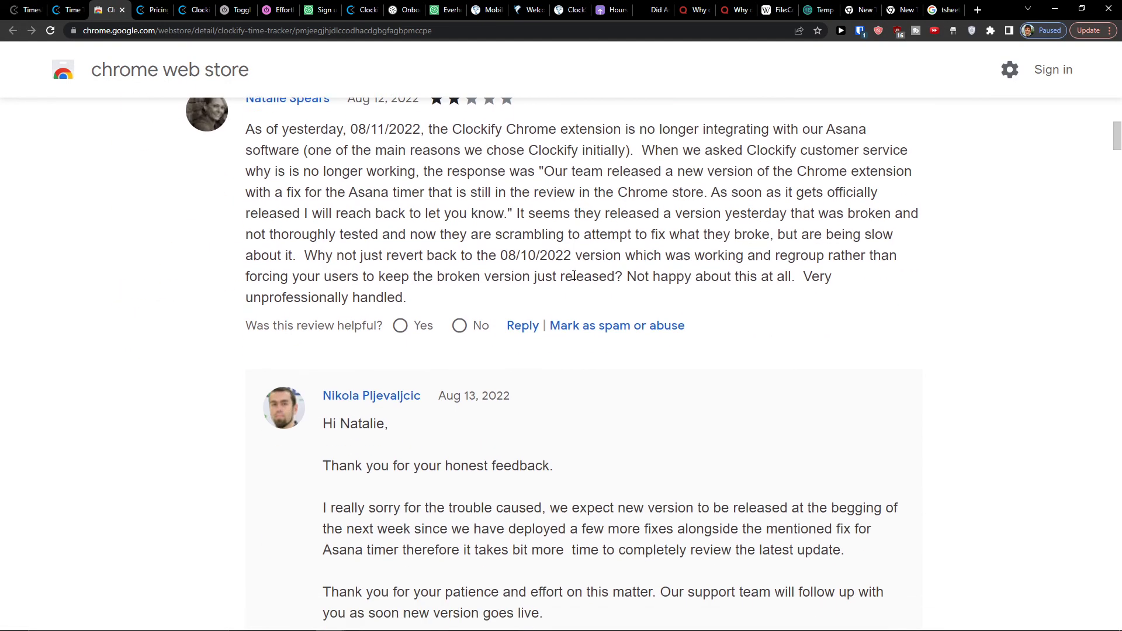
scroll(573, 273, "down", 8)
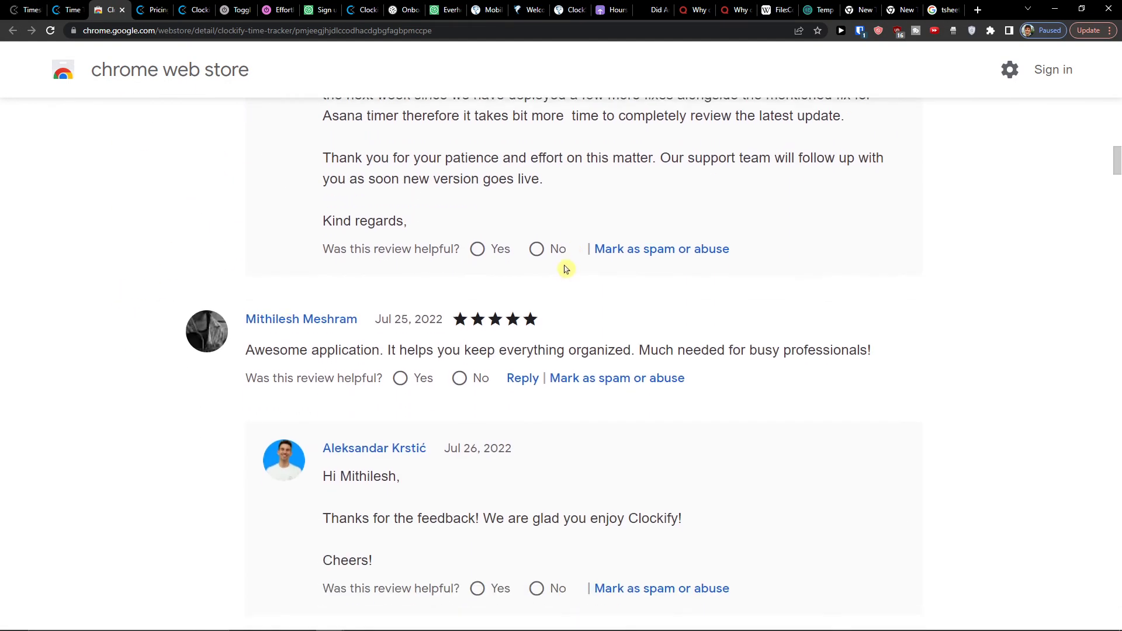
scroll(565, 268, "down", 4)
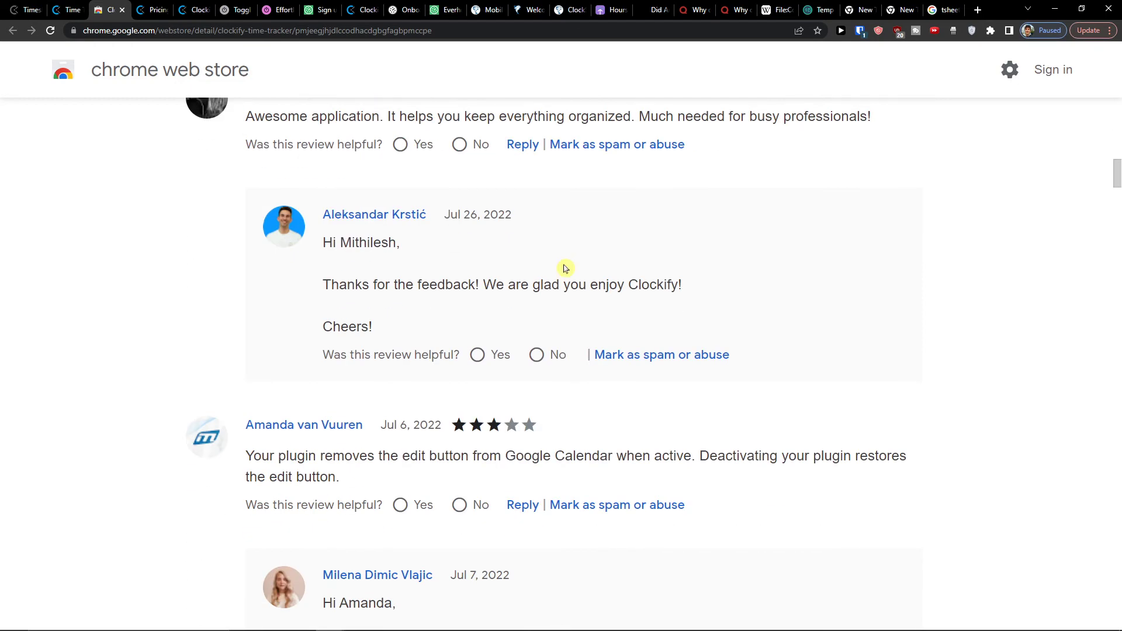
scroll(565, 268, "up", 1)
scroll(565, 268, "down", 4)
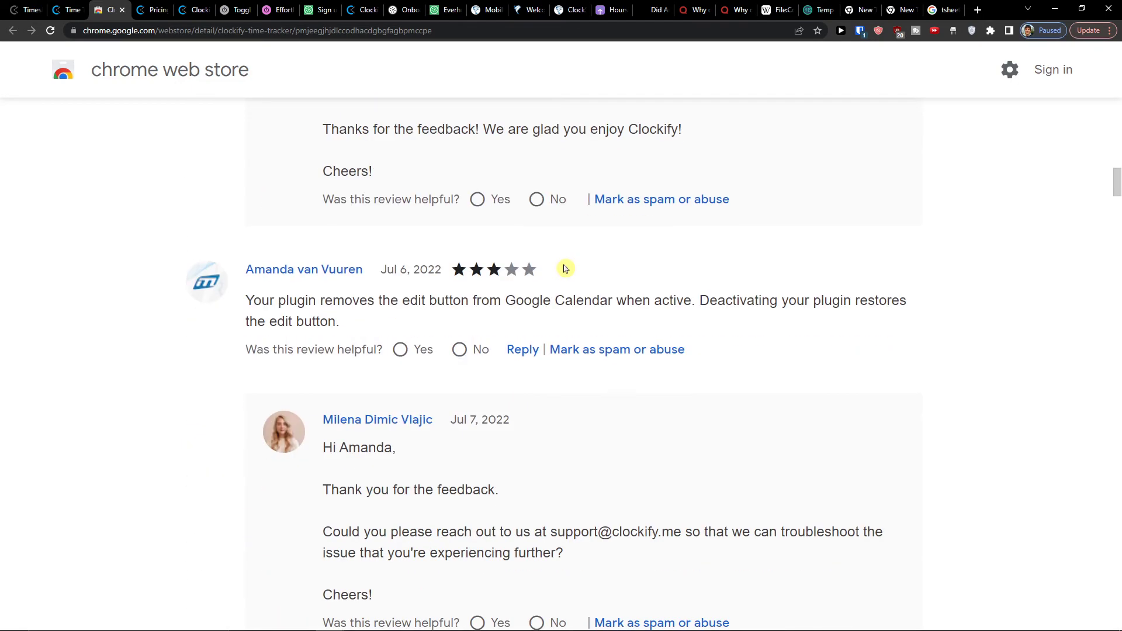
scroll(565, 268, "up", 12)
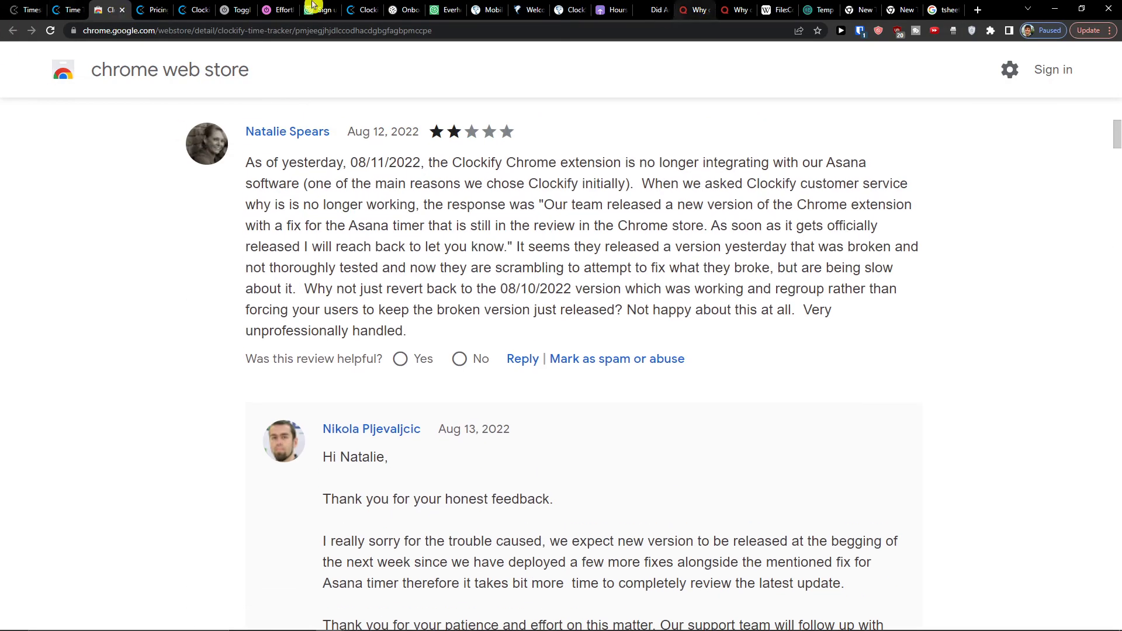
left_click(121, 11)
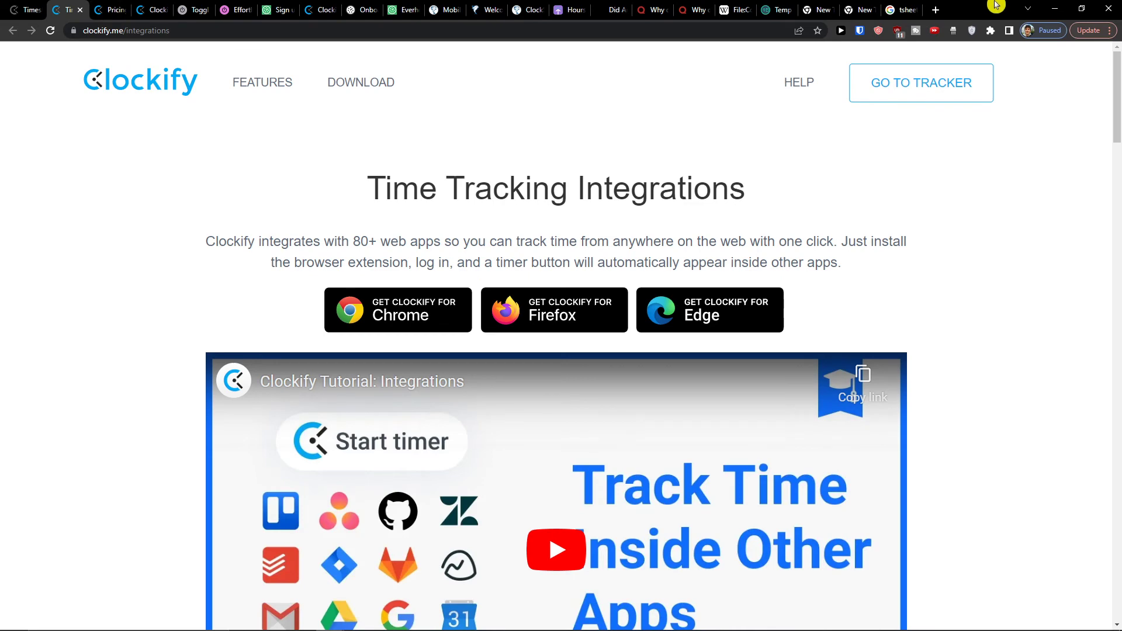
Go to the Clockify timesheet tab, then the Quora 'Why did everyone die young' tab.
left_click(33, 6)
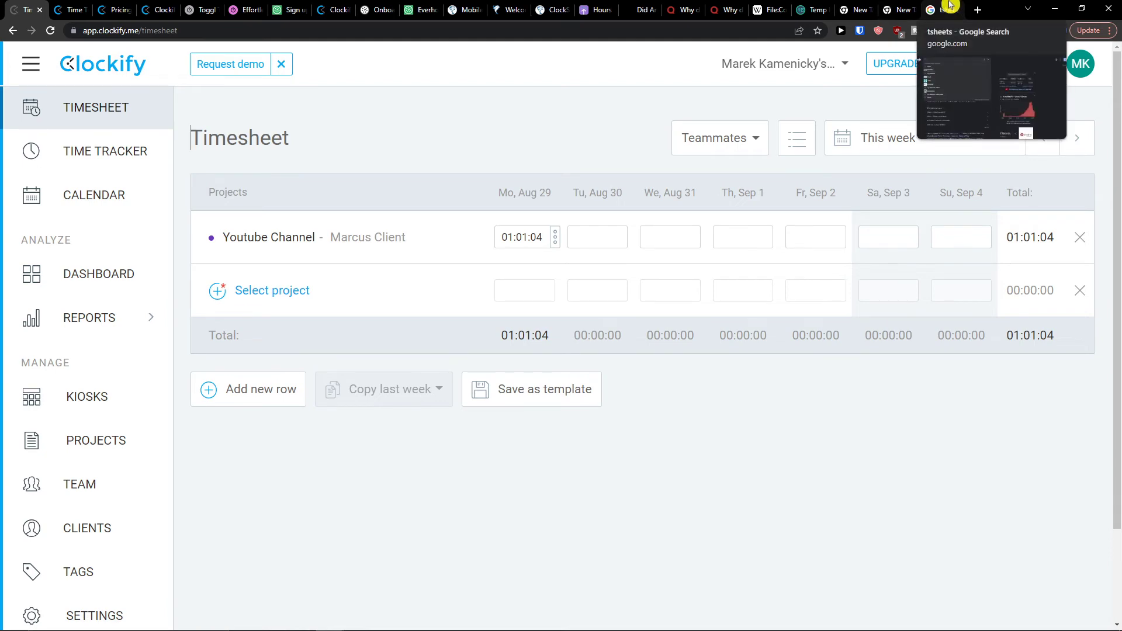
left_click(697, 12)
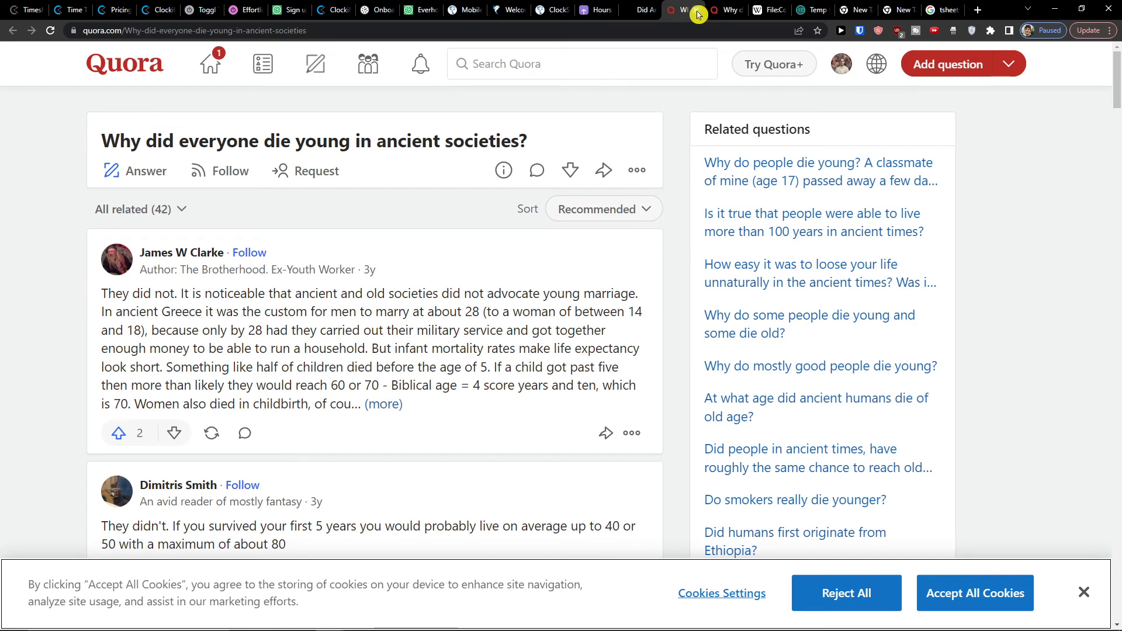
Skim the ancient-societies answers on Quora and close that question's tab.
scroll(367, 316, "down", 2)
scroll(368, 316, "down", 1)
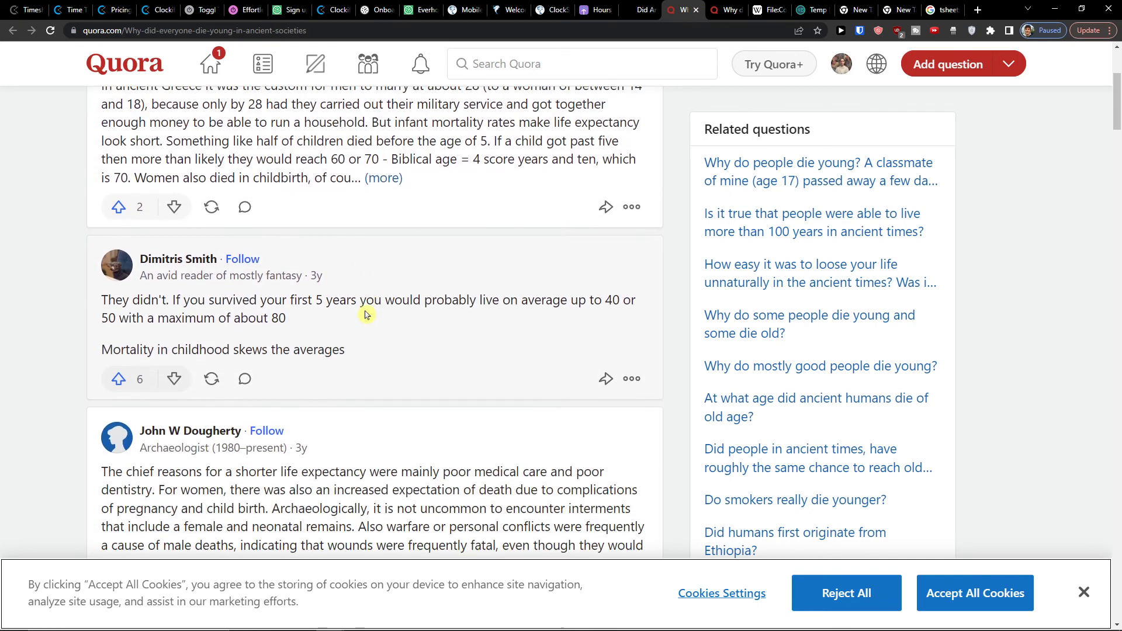
scroll(363, 315, "down", 1)
scroll(364, 315, "up", 3)
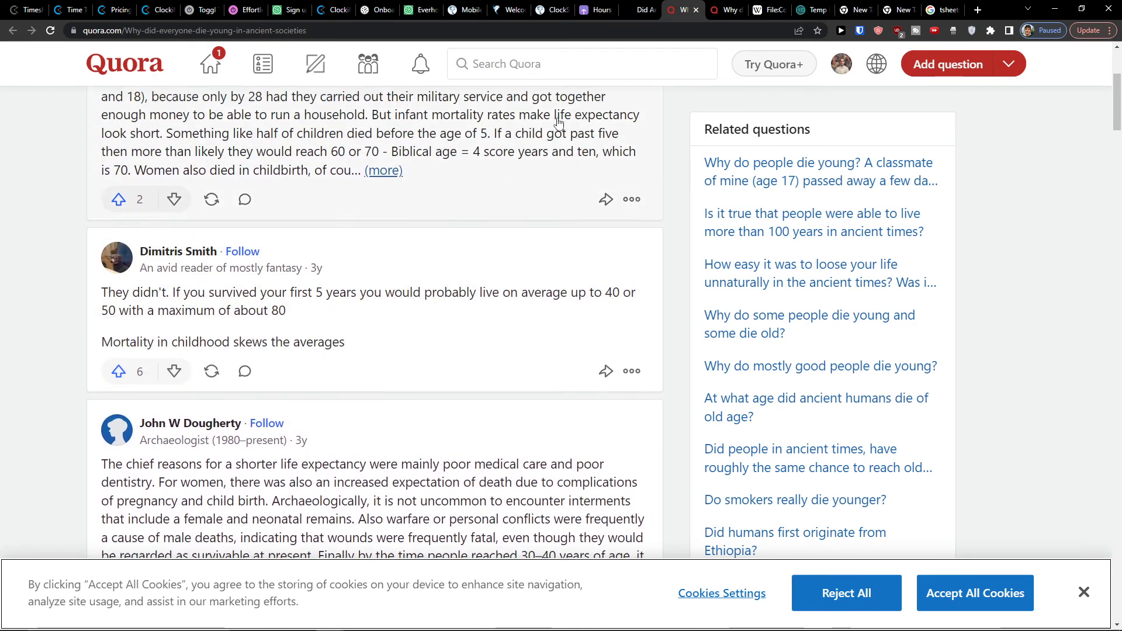
left_click(696, 11)
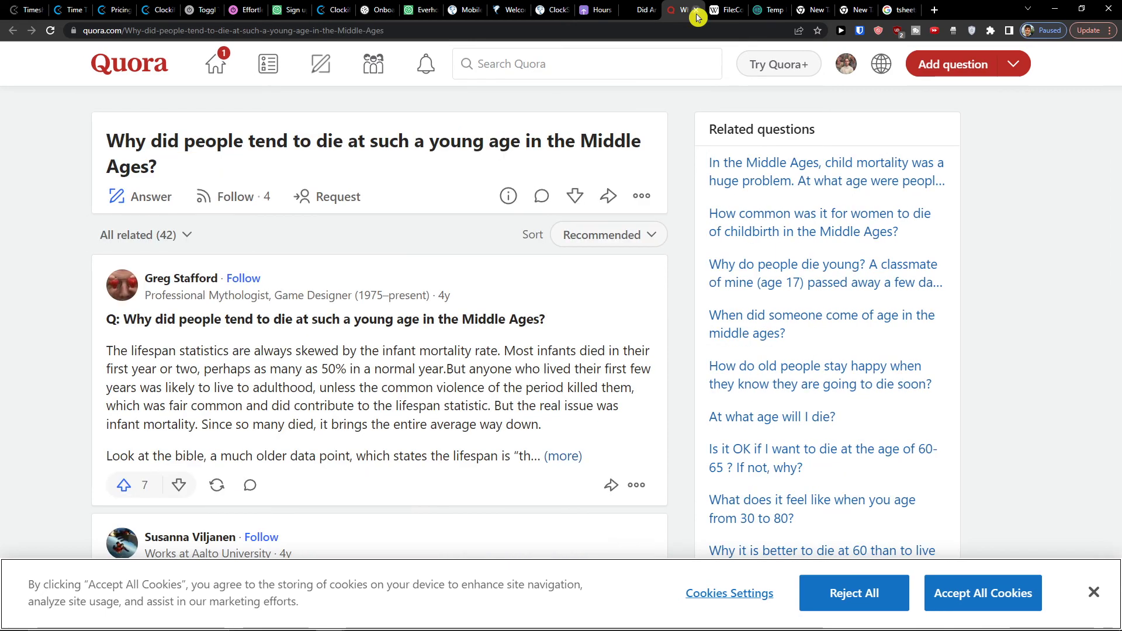
Skim the Middle Ages question, then go back to the Clockify timesheet.
scroll(383, 344, "down", 3)
scroll(383, 344, "down", 1)
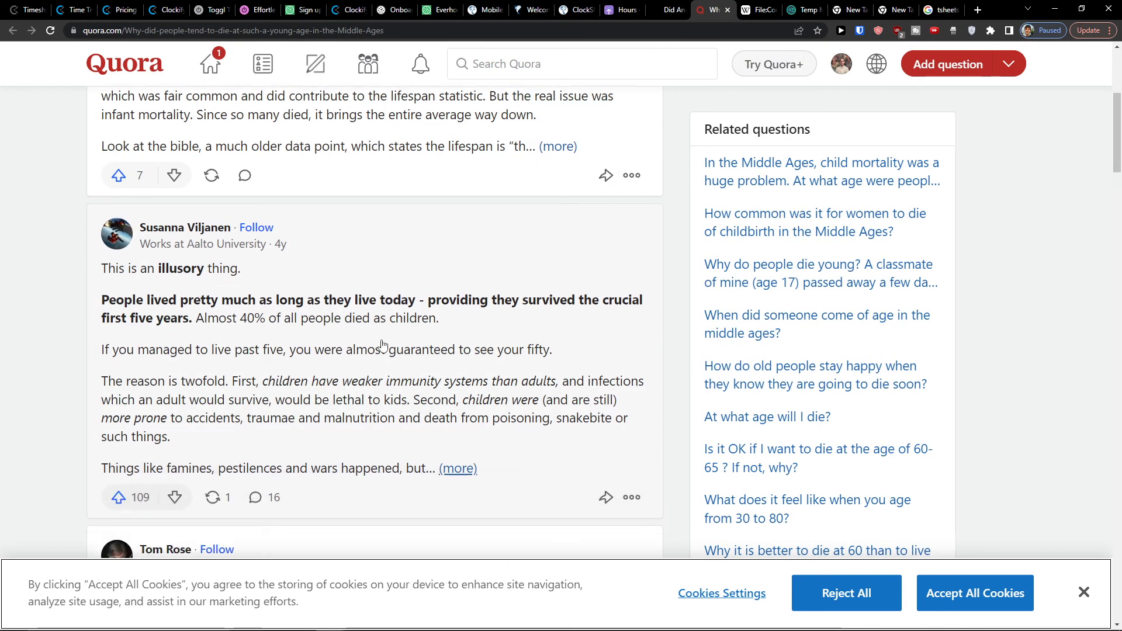
scroll(349, 337, "down", 1)
scroll(350, 338, "up", 3)
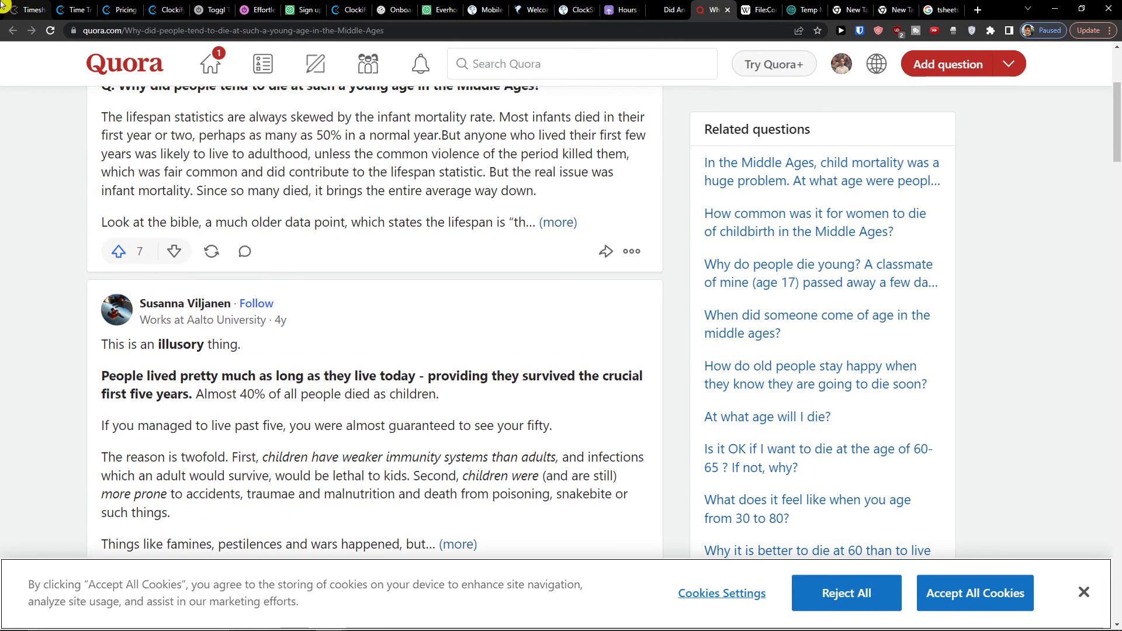
left_click(26, 10)
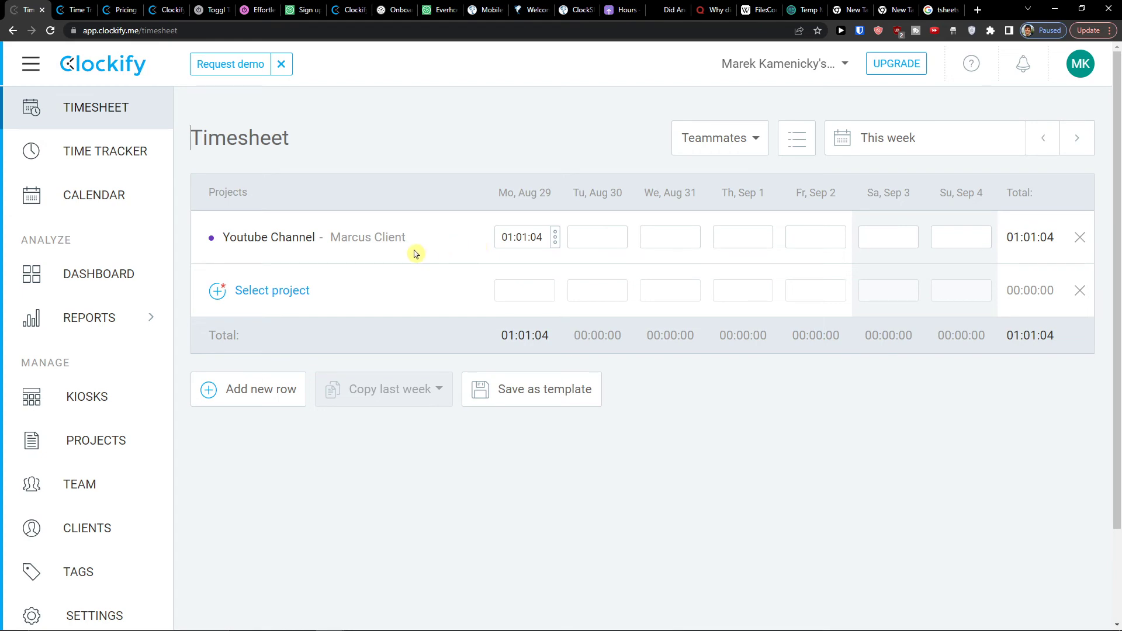
Start deleting the Youtube Channel row, cancel to keep it, then open the Middle Ages Quora tab.
scroll(722, 451, "down", 5)
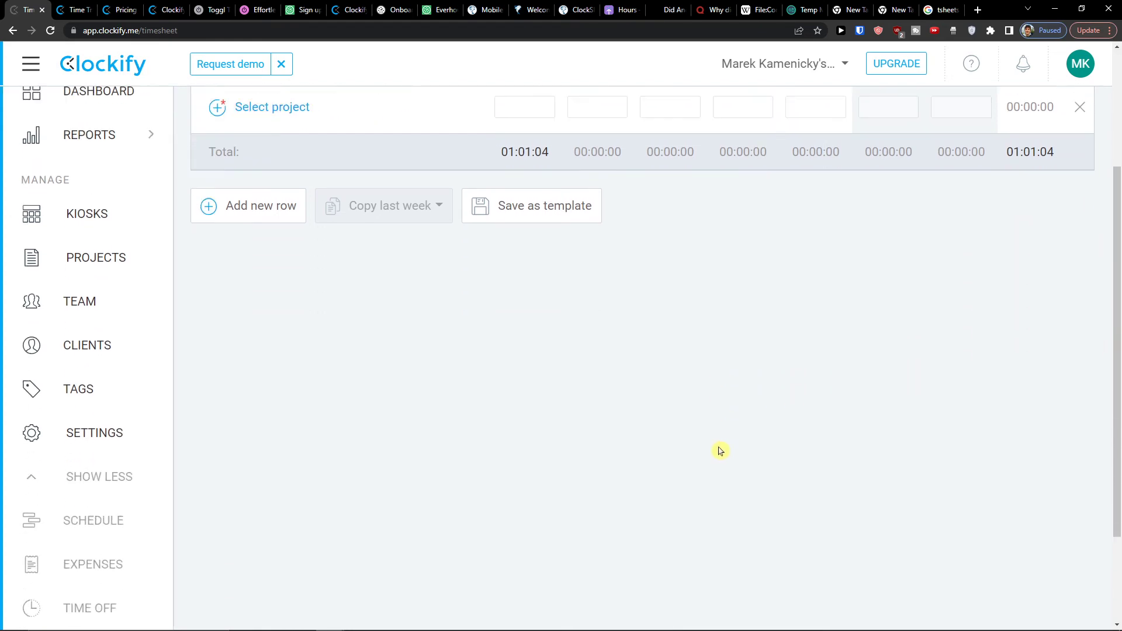
scroll(328, 397, "up", 5)
scroll(82, 369, "down", 5)
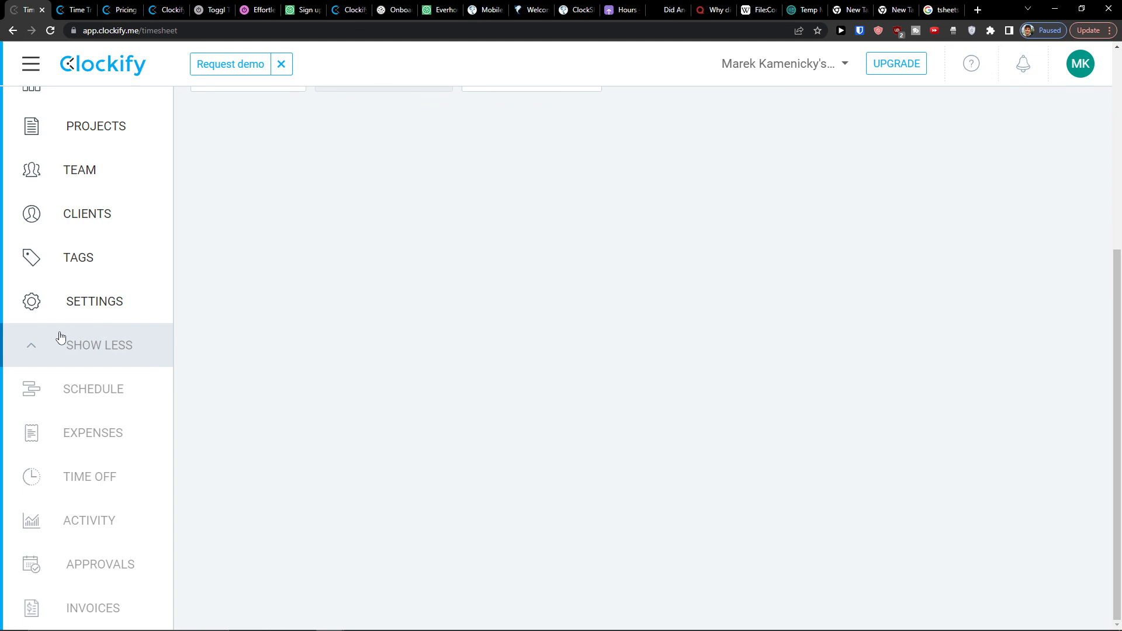
scroll(448, 456, "up", 5)
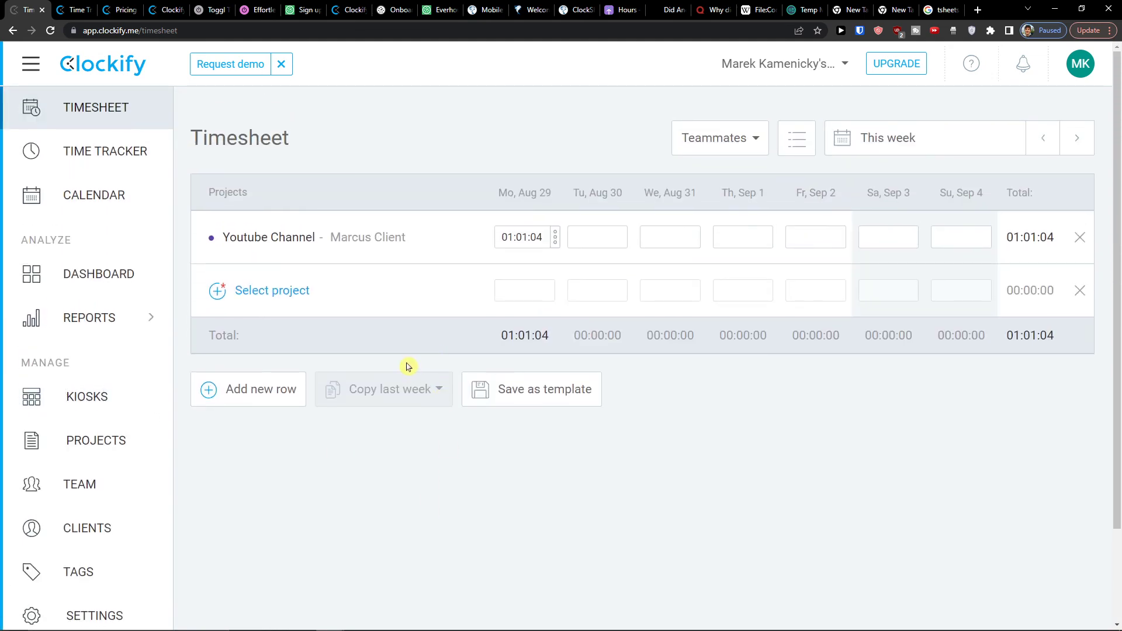
scroll(395, 363, "down", 1)
scroll(395, 363, "up", 1)
scroll(395, 363, "down", 1)
scroll(395, 363, "up", 1)
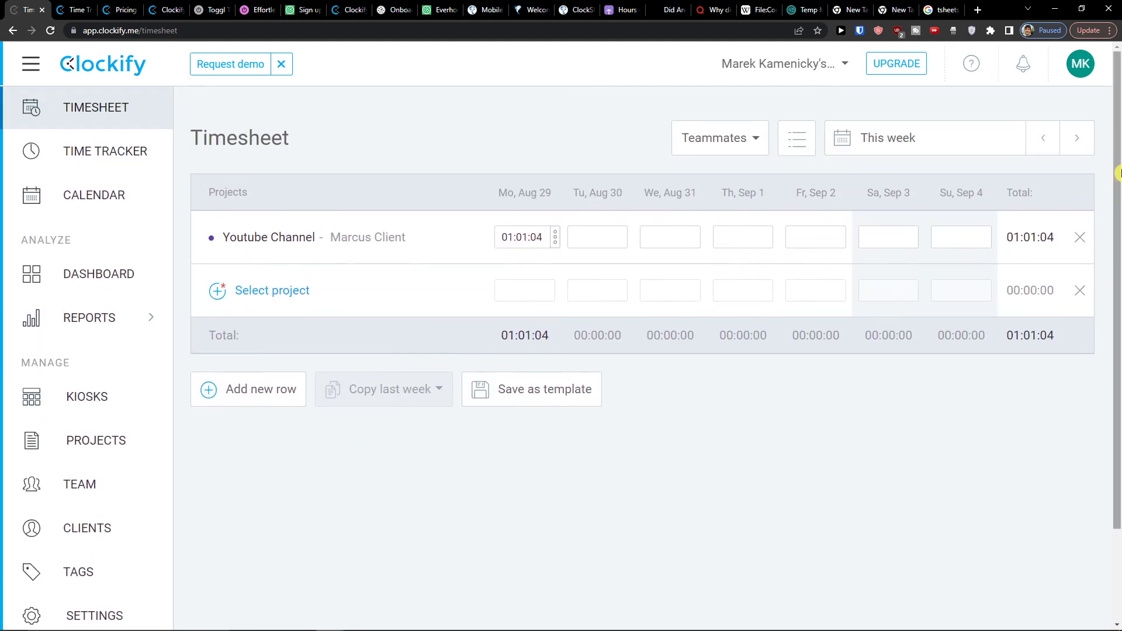
left_click(1080, 236)
left_click(967, 288)
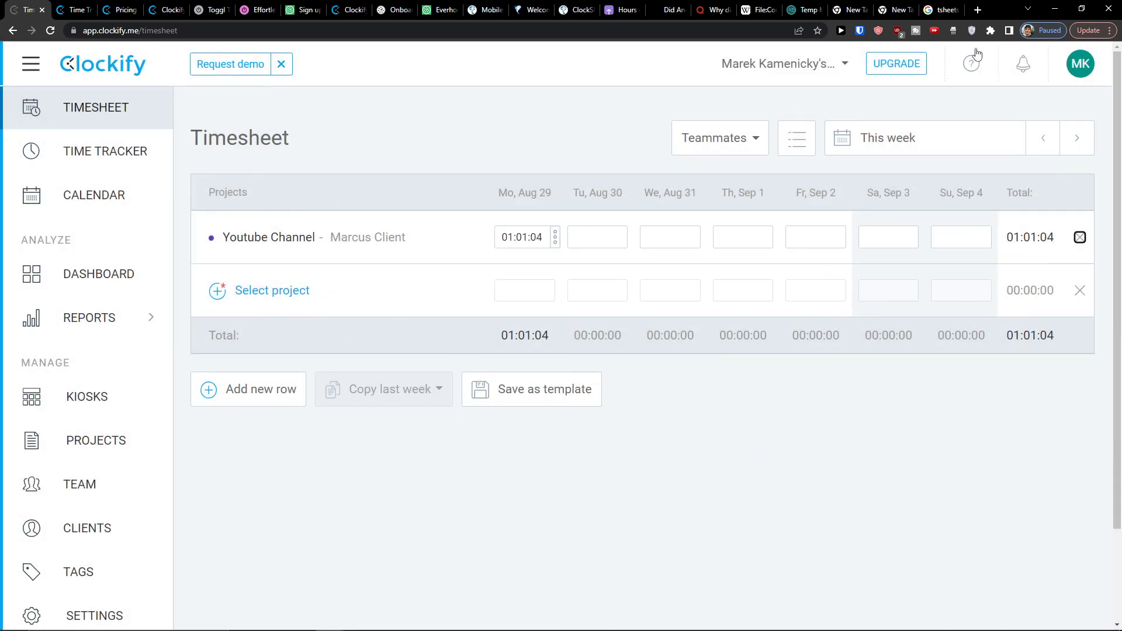
left_click(720, 7)
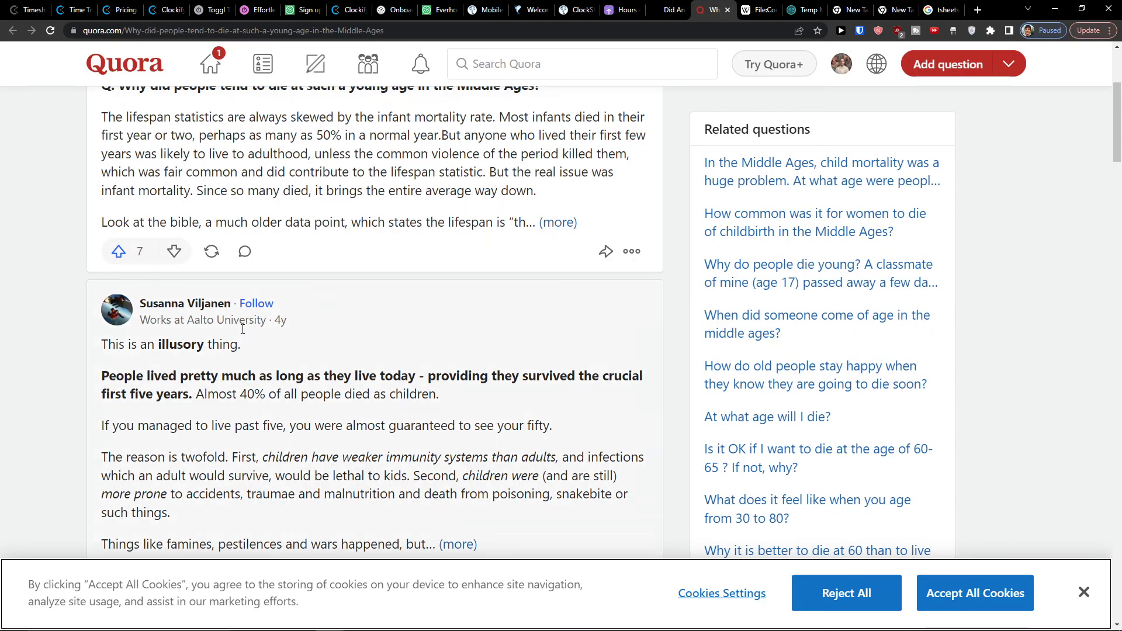